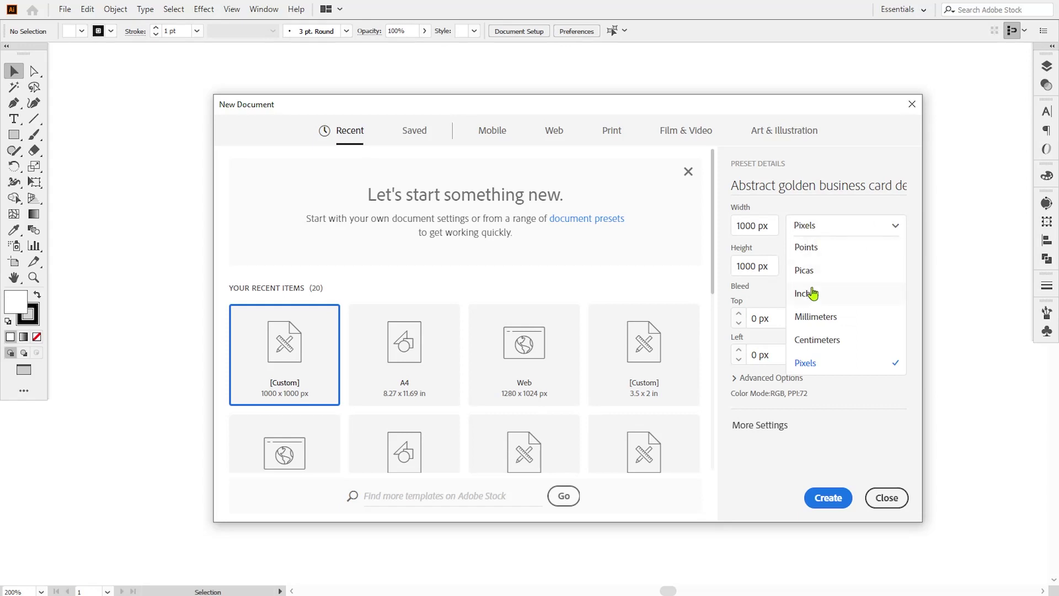
Step: Set the new document to 3.5 in wide and 2 in high with two artboards
left_click(807, 293)
left_click_drag(763, 226, 731, 228)
type("3.5")
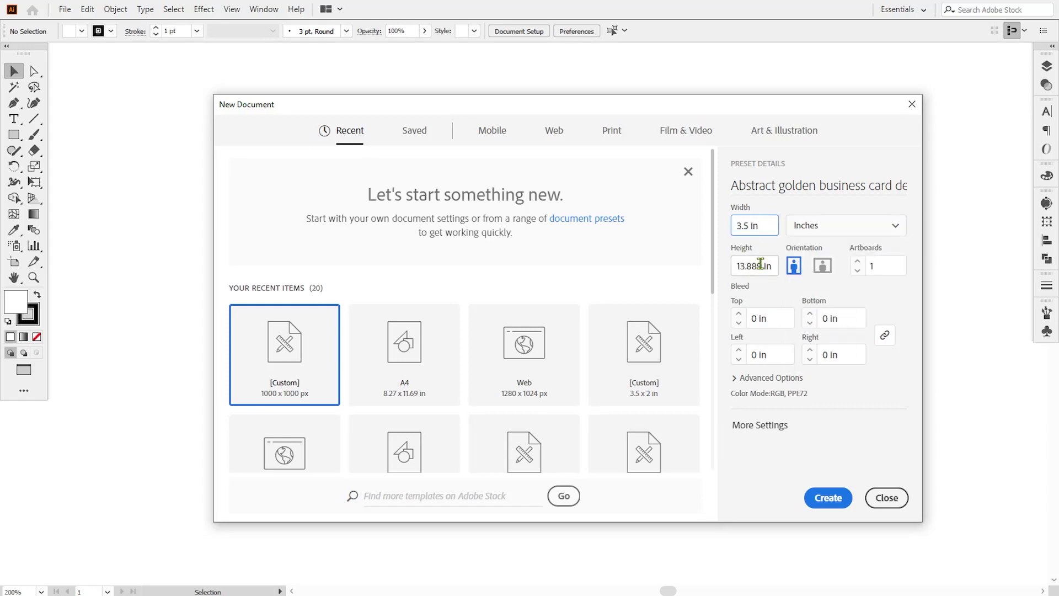
left_click_drag(760, 264, 729, 267)
type("2")
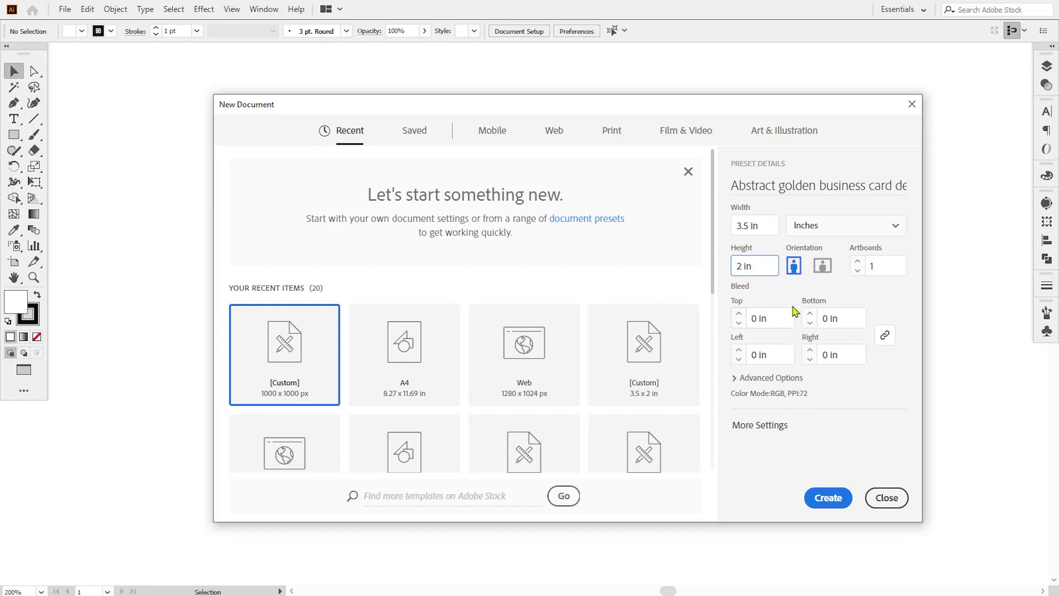
left_click(875, 265)
left_click(858, 262)
Step: Set a 0.125 in bleed on all sides, with CMYK color mode and High (300 ppi) raster effects
left_click_drag(759, 322, 741, 325)
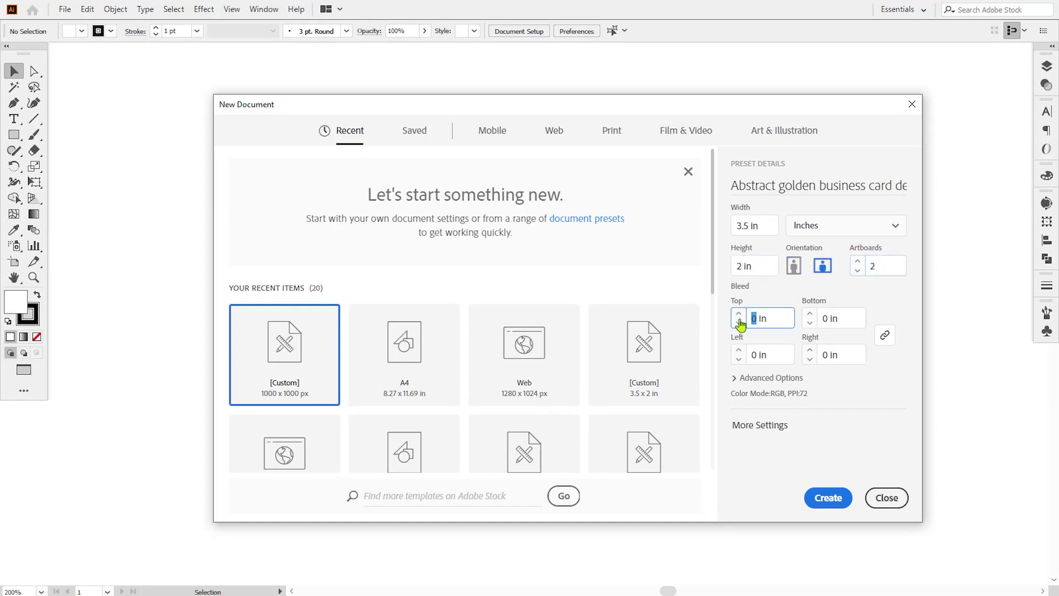
type("0.125")
key("Tab")
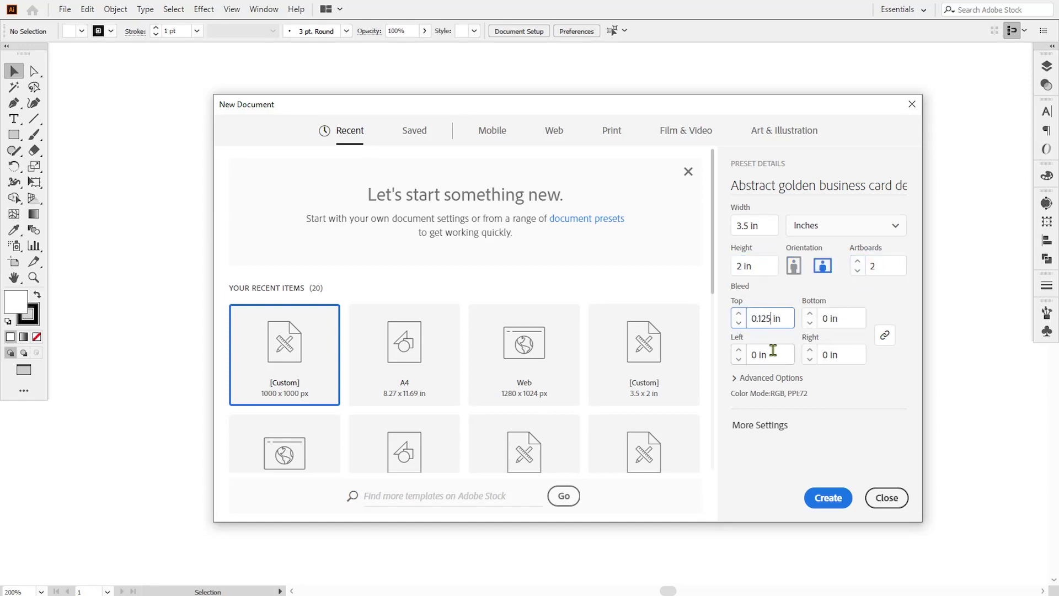
left_click(735, 378)
left_click(763, 353)
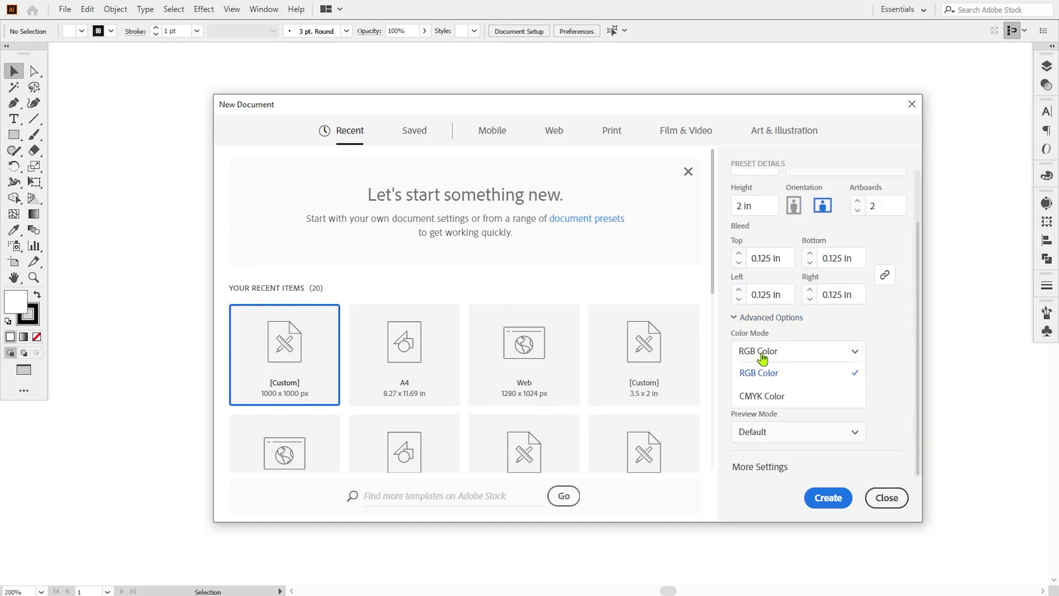
left_click(764, 392)
left_click(766, 392)
left_click(767, 412)
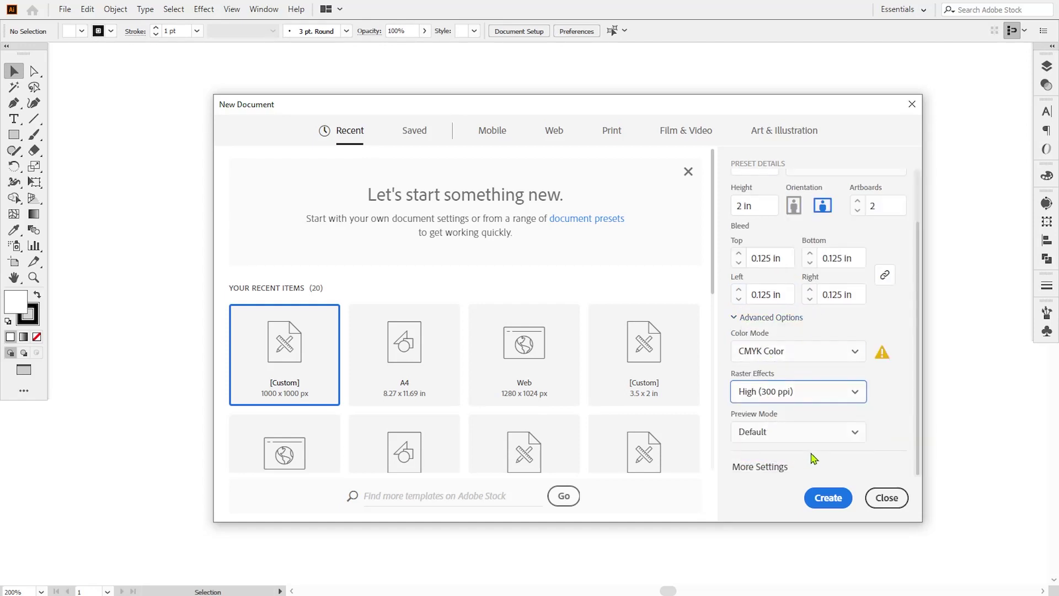
Step: Arrange the artboards in a single column with 0.1 in spacing and create the document
left_click(768, 466)
left_click(429, 217)
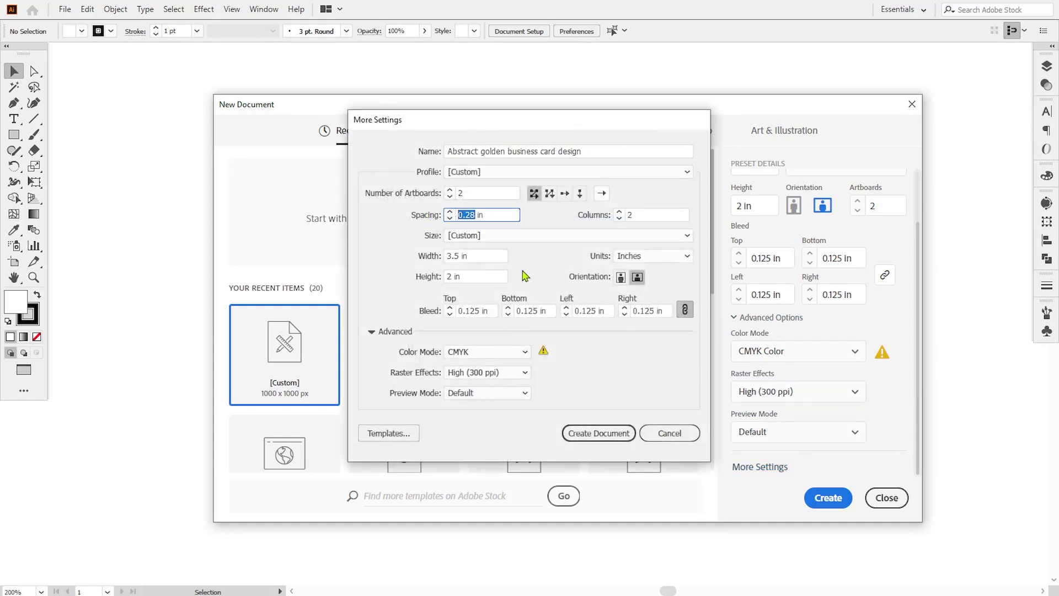
left_click(579, 196)
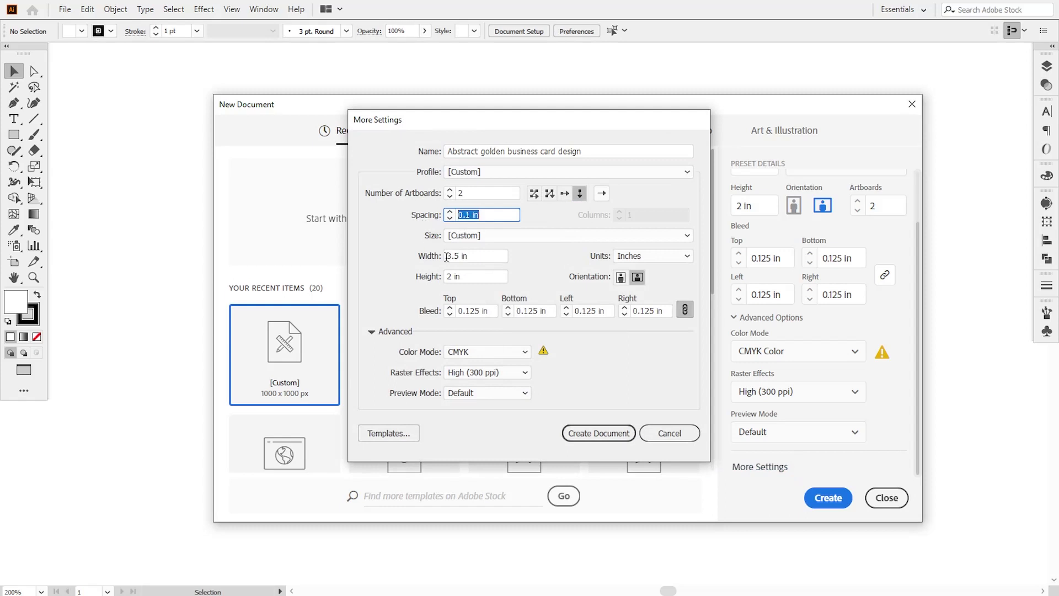
left_click(595, 439)
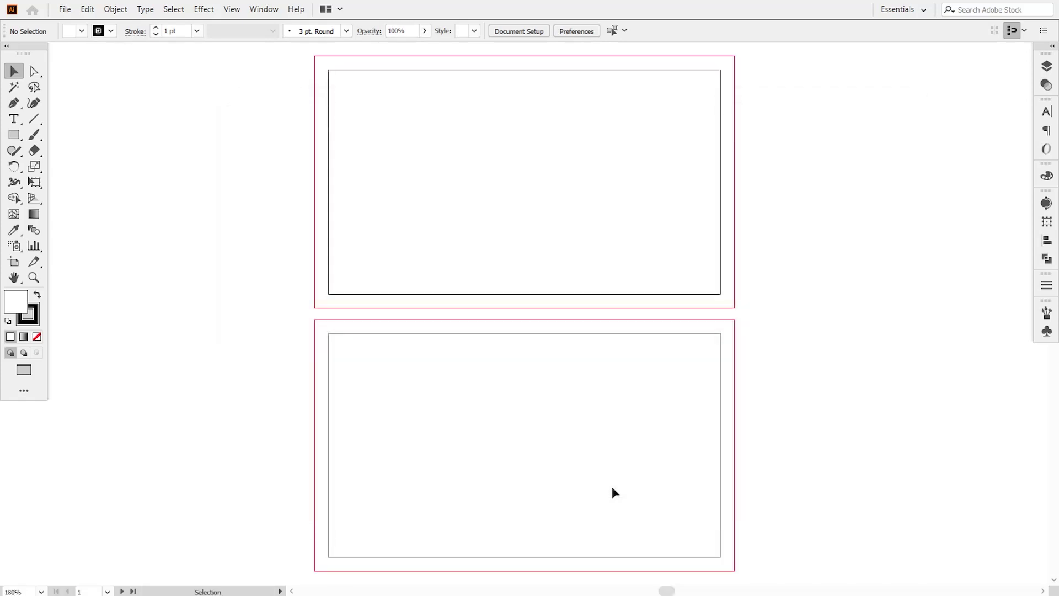
Step: Paste the prepared logo, swatches, text and contact icons, and place them outside the artboards on the left
key("ctrl+v")
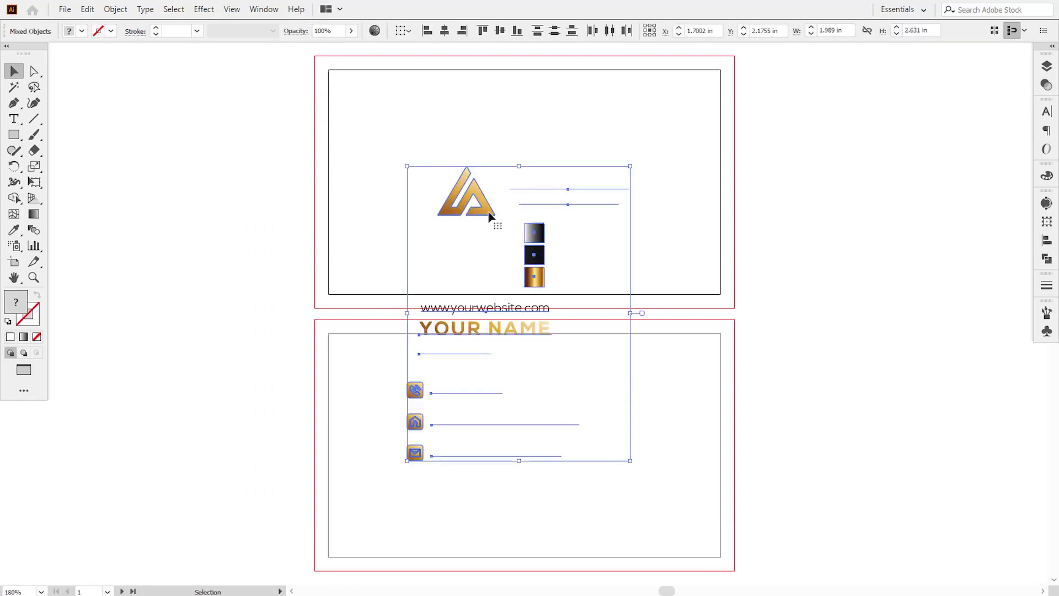
left_click_drag(489, 224, 138, 208)
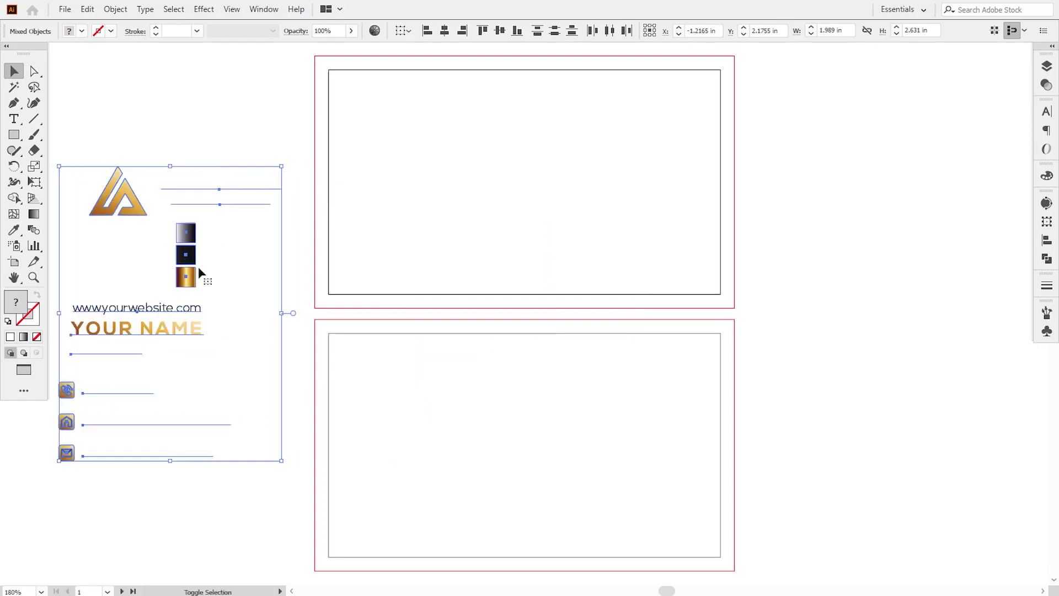
left_click(819, 384)
Step: Draw a rectangle covering the upper artboard and resize it to 3.25 by 1.75 in with proportions unlinked
left_click(14, 134)
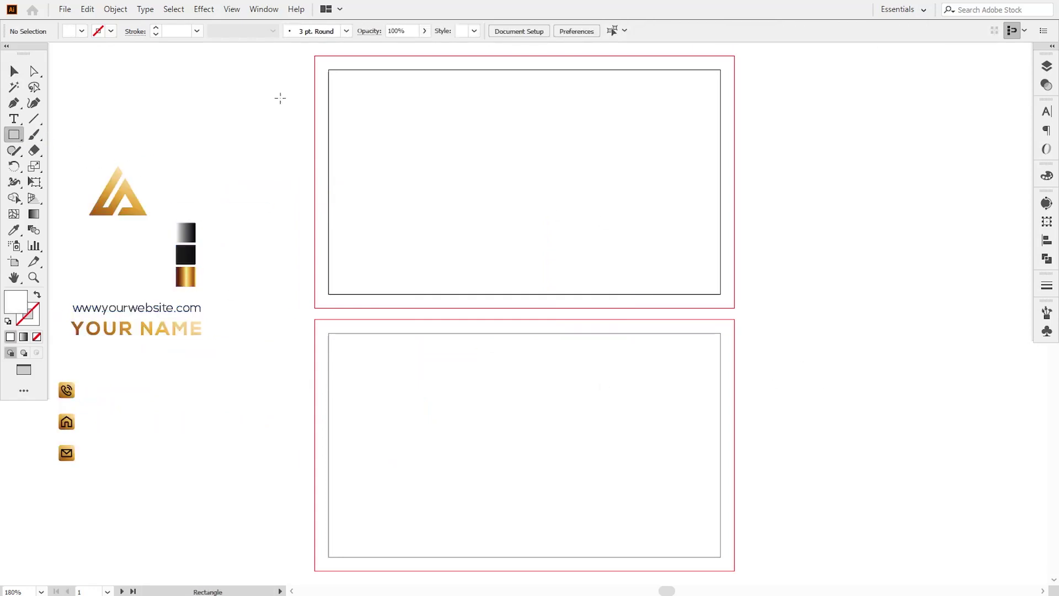
left_click_drag(327, 69, 720, 293)
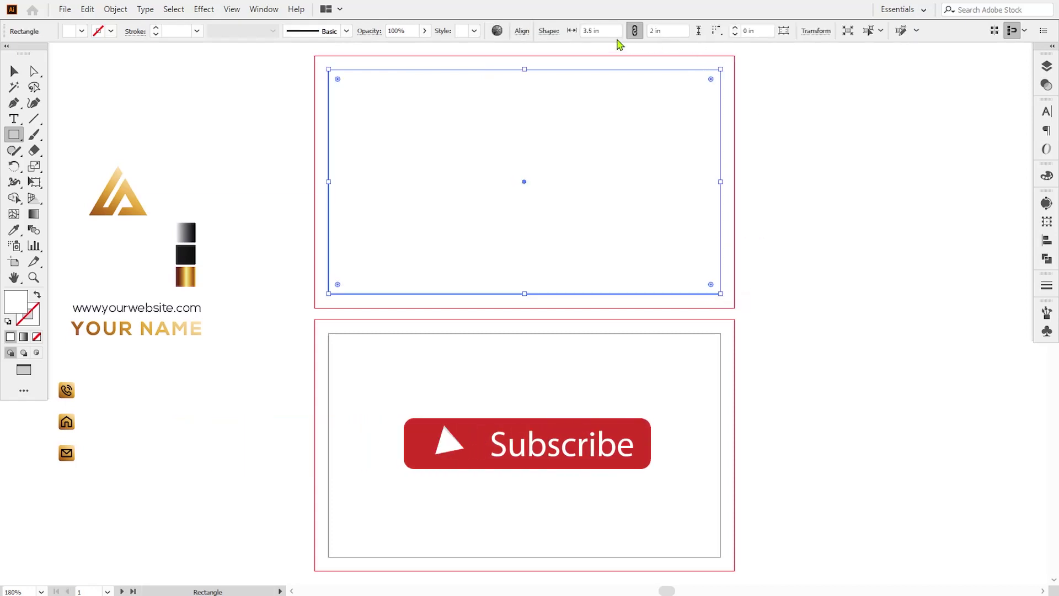
double_click(590, 31)
type("3.25")
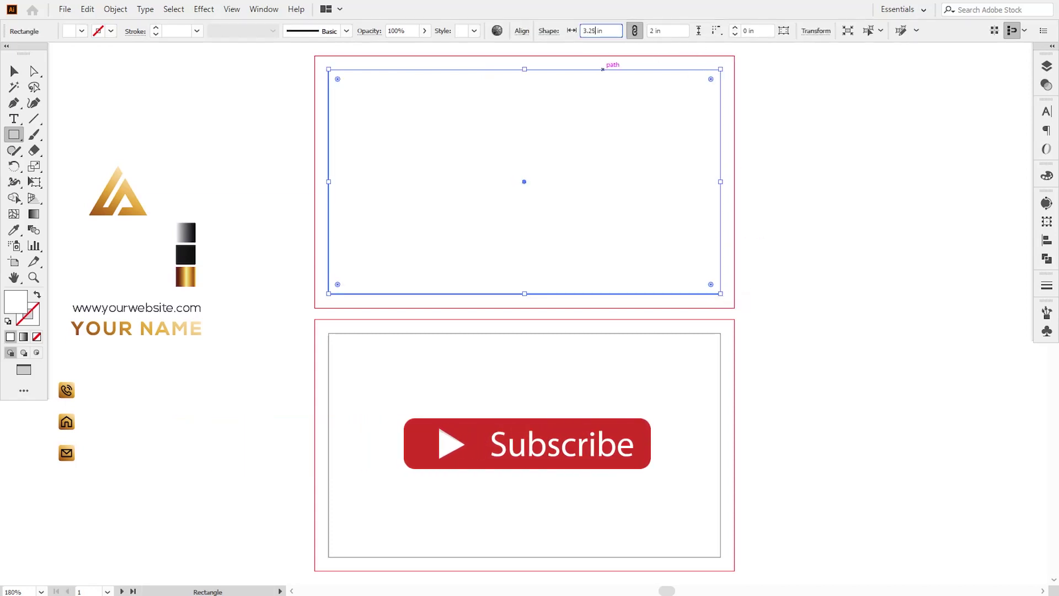
left_click(651, 31)
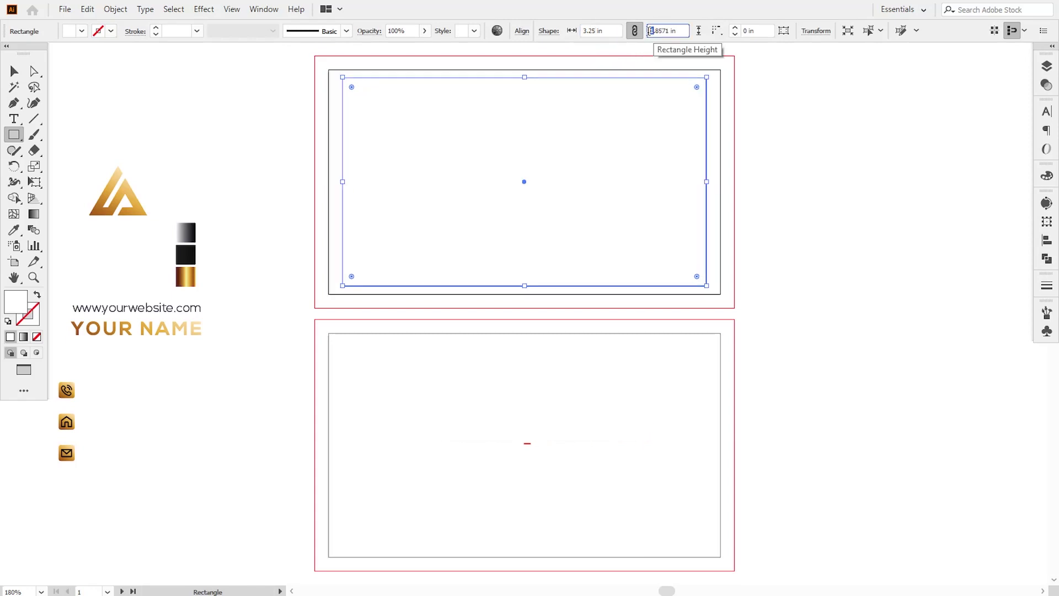
left_click(634, 32)
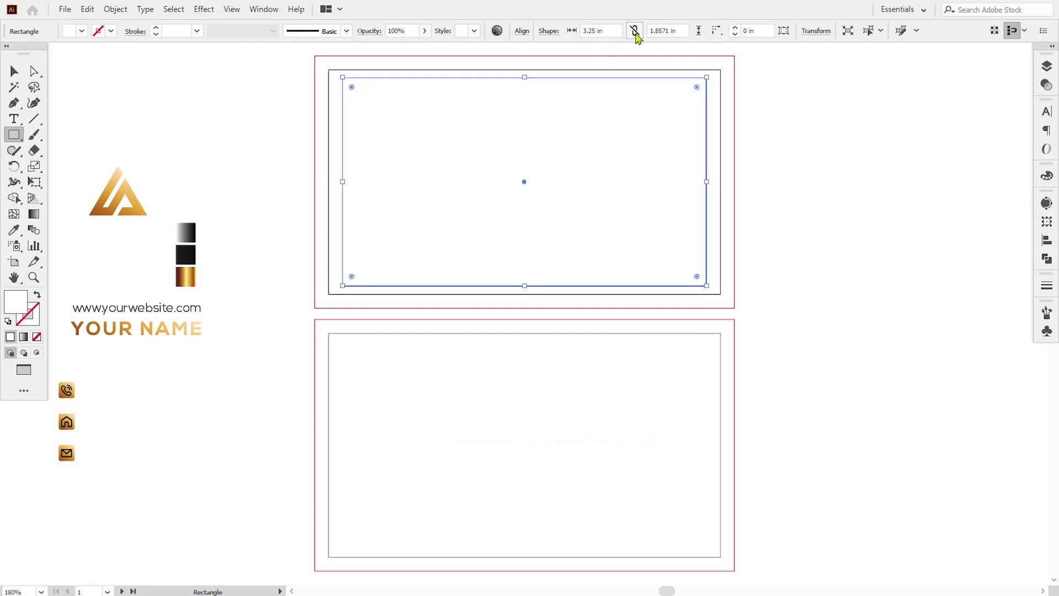
double_click(669, 32)
type("1.")
key("Return")
Step: Convert the 3.25 by 1.75 in rectangle into a safe-area guide
right_click(582, 223)
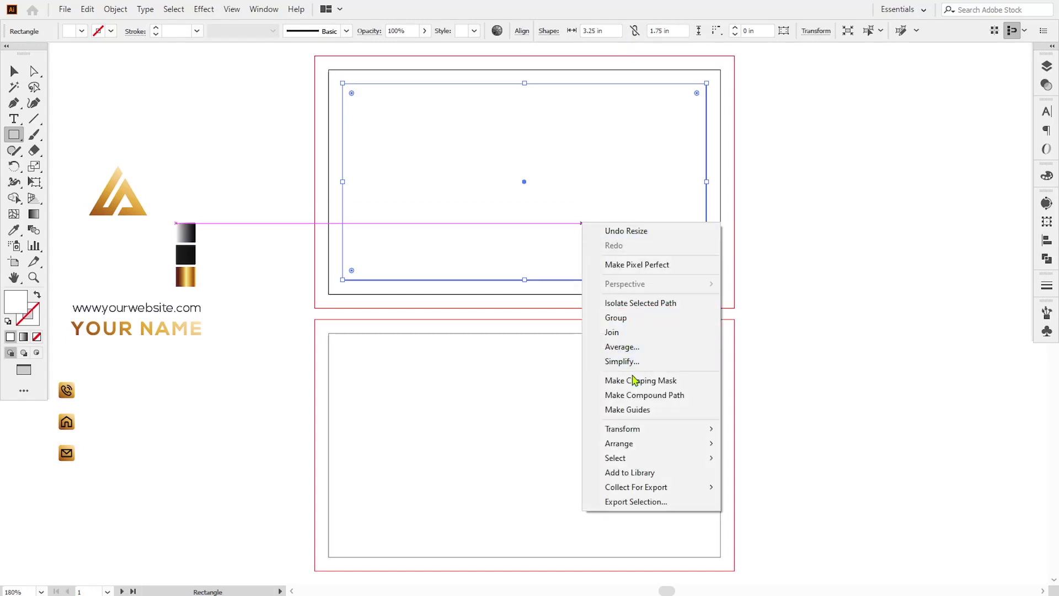
left_click(627, 410)
left_click(14, 71)
left_click(389, 276)
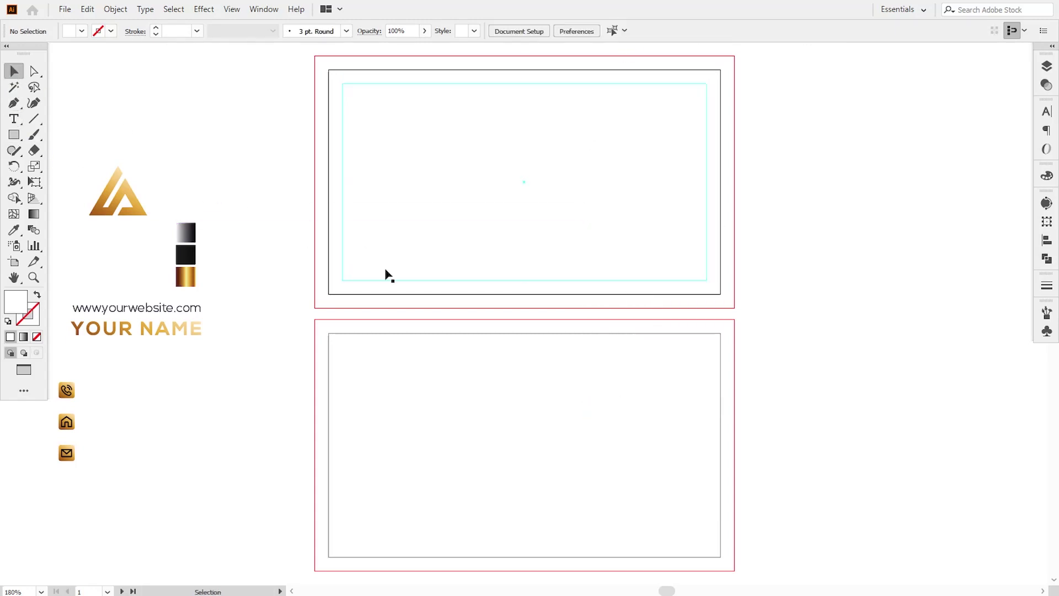
Step: Copy the safe-area guide to the matching place on the lower artboard and remove the fill from both guides
left_click_drag(407, 283, 414, 546)
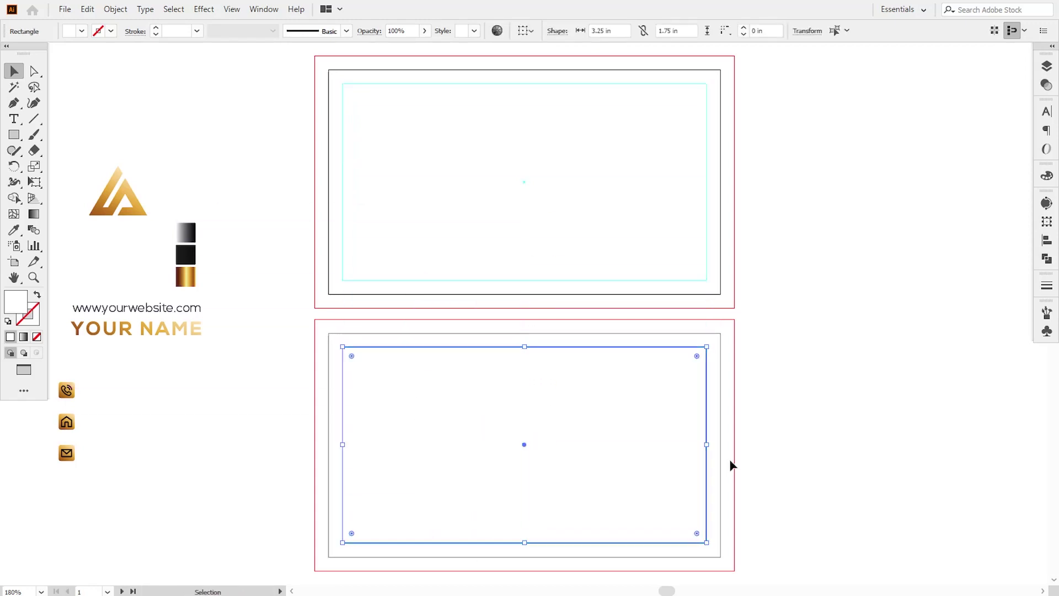
left_click(37, 337)
left_click(343, 214)
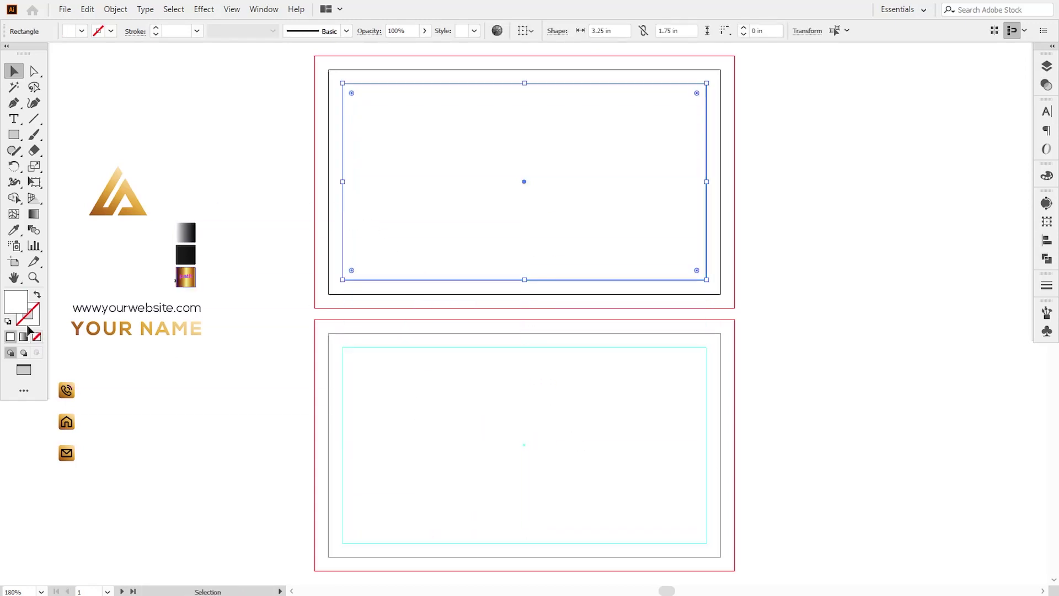
left_click(220, 448)
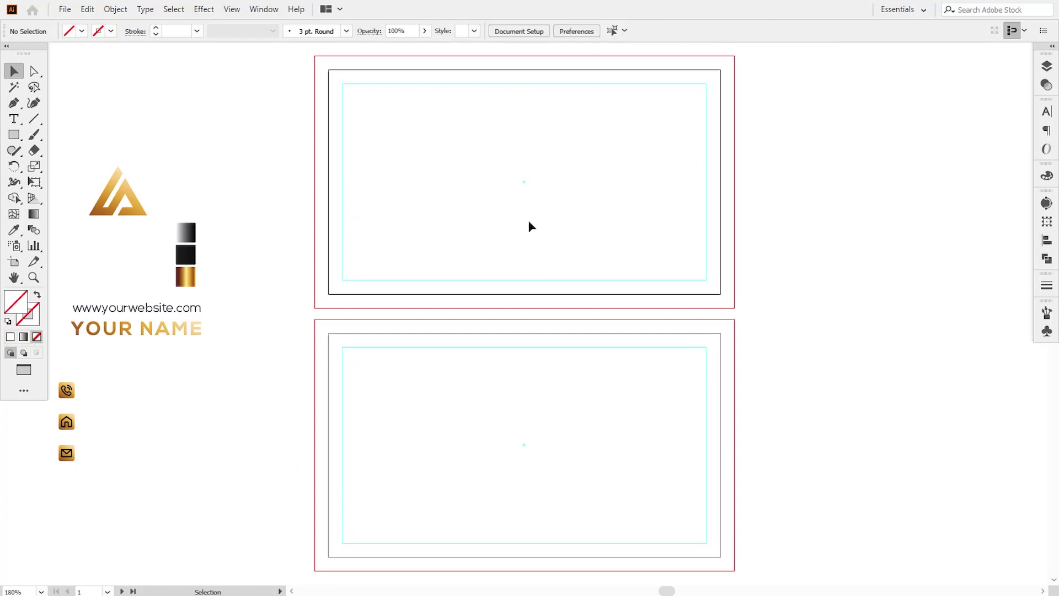
Step: Move the three gradient swatch squares next to the upper artboard's left bleed edge
key("space")
left_click_drag(519, 213, 532, 320)
key("ctrl+plus")
key("ctrl+plus")
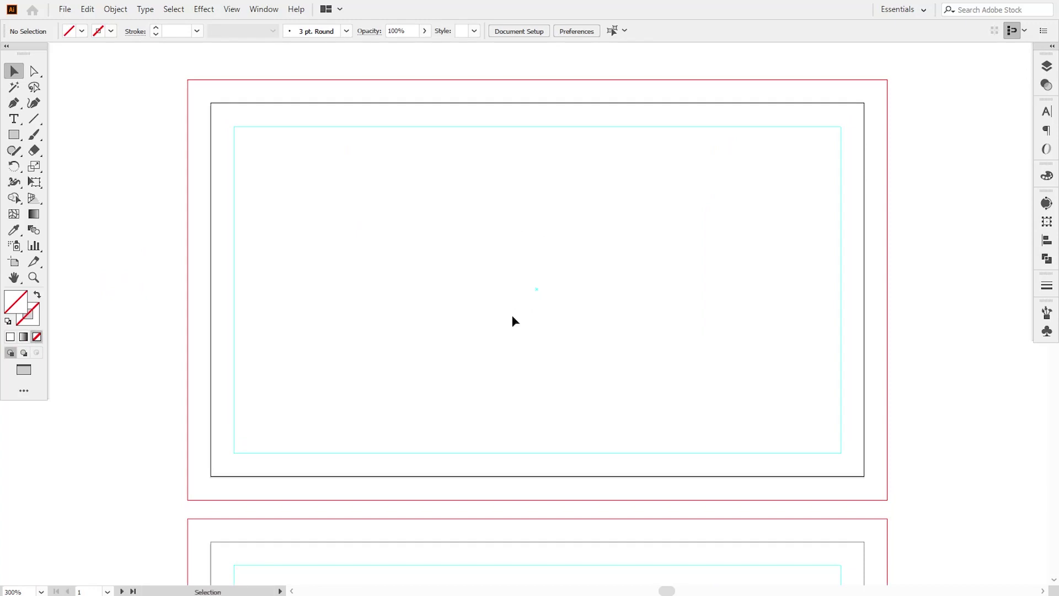
key("ctrl+minus")
key("ctrl+minus")
left_click_drag(255, 385, 342, 262)
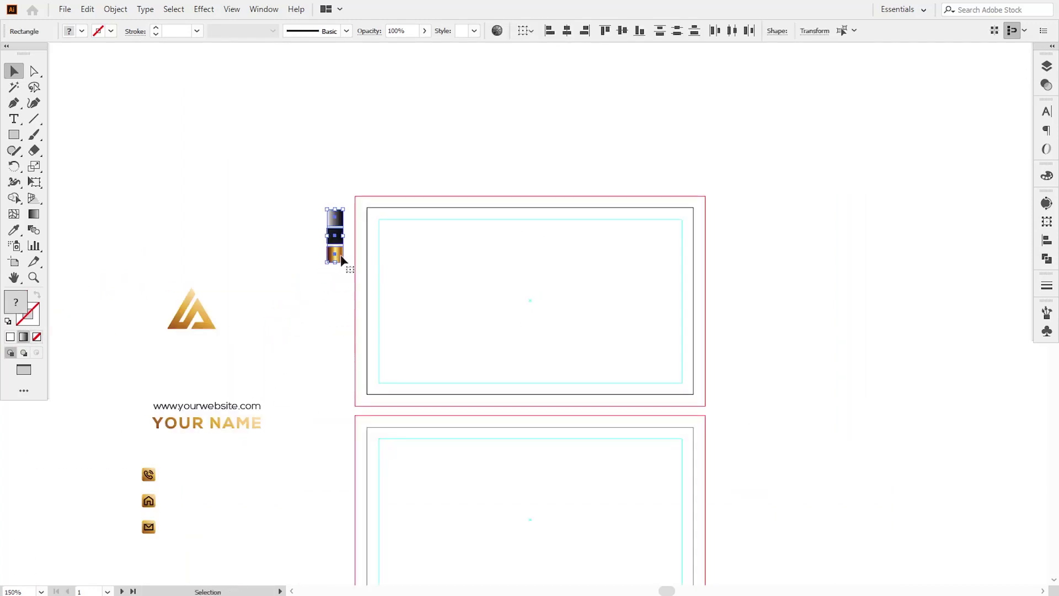
key("ctrl+shift+a")
key("ctrl+plus")
key("ctrl+plus")
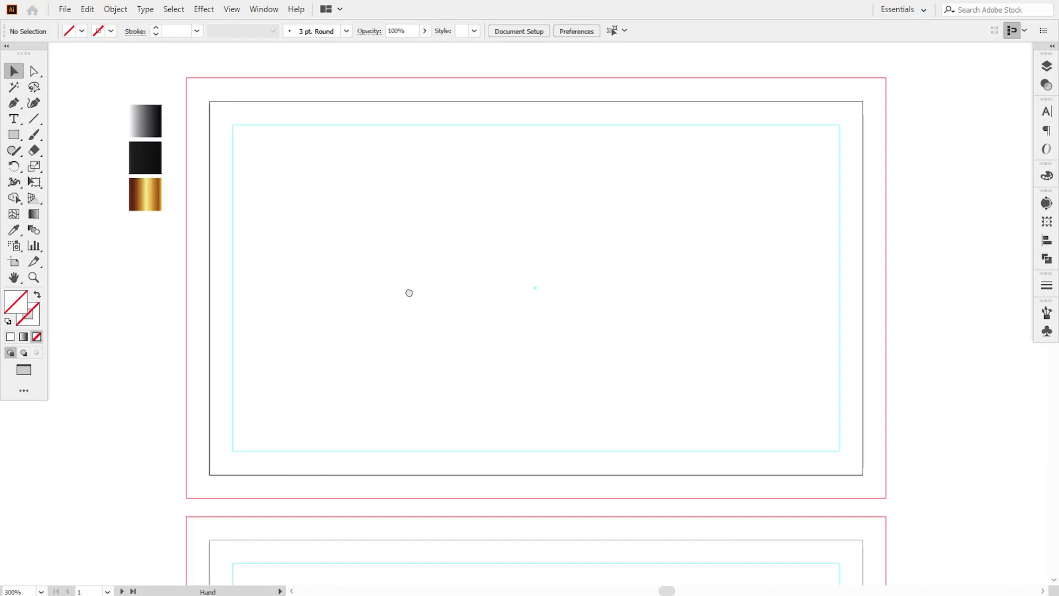
left_click_drag(409, 292, 401, 295)
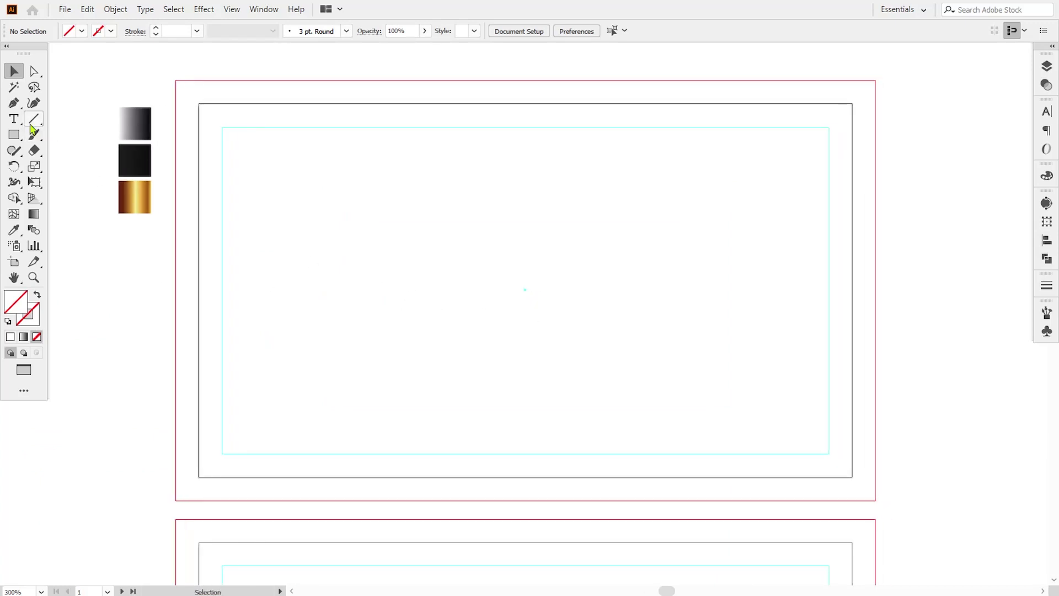
Step: Draw a closed six-point band with the Pen tool, slanting down from the upper artboard's left bleed edge, and align its lower-left anchor to that edge
left_click(13, 102)
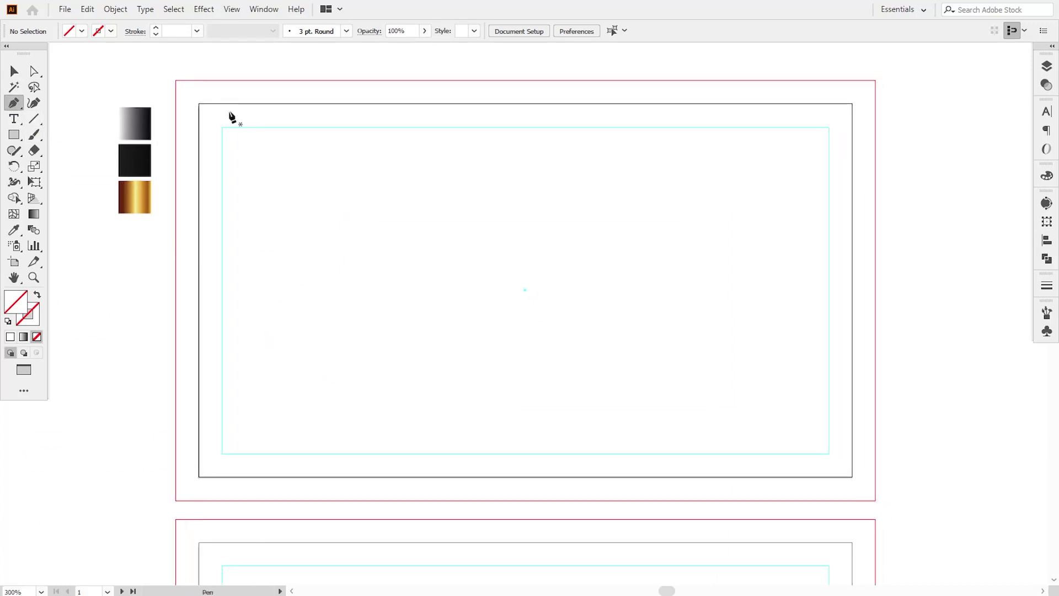
left_click(175, 98)
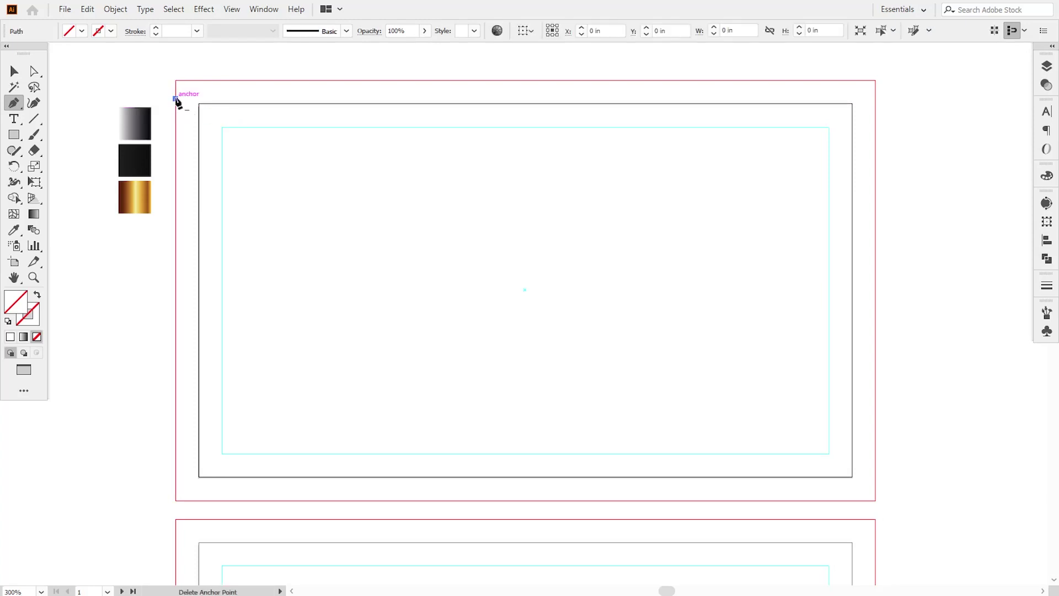
left_click(251, 181)
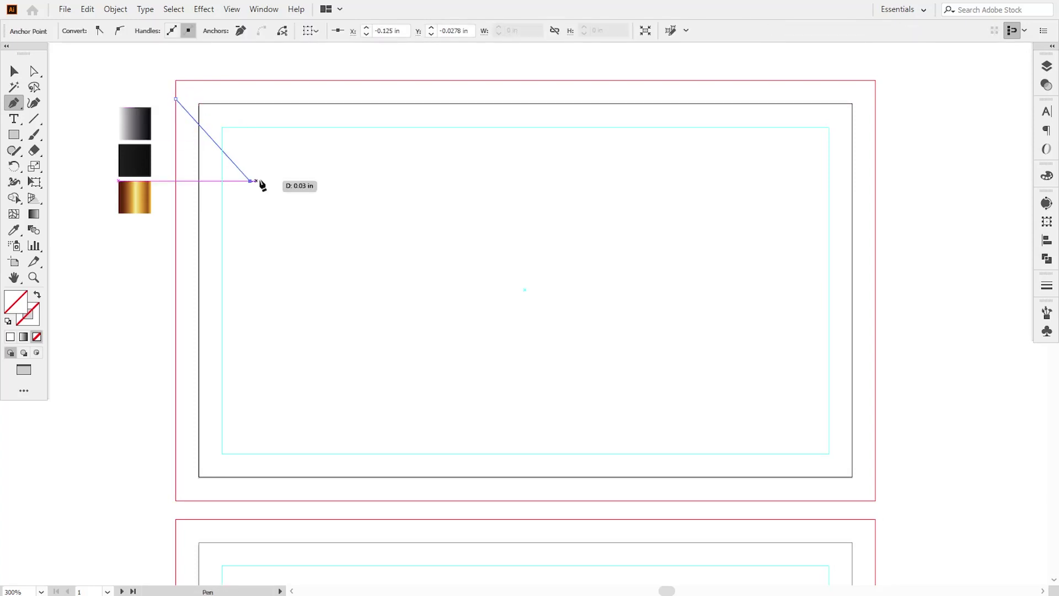
left_click(269, 181)
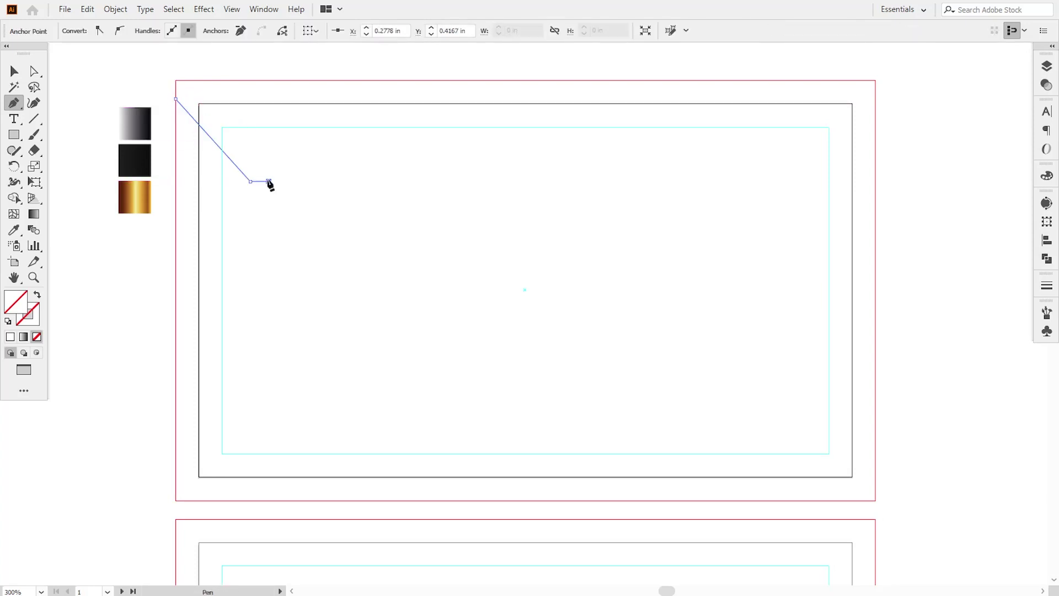
left_click(328, 242)
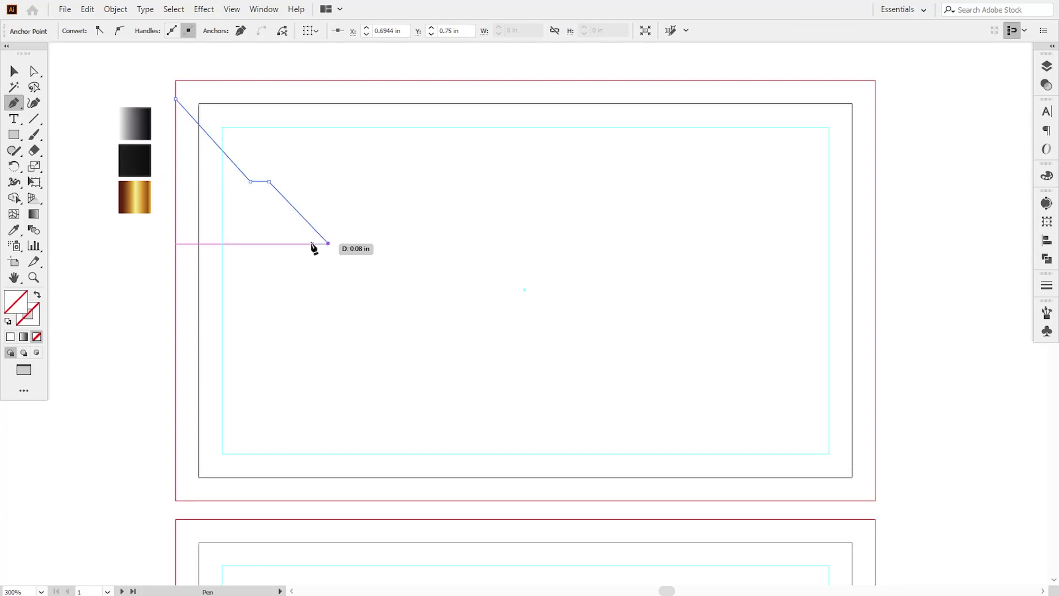
left_click(283, 244)
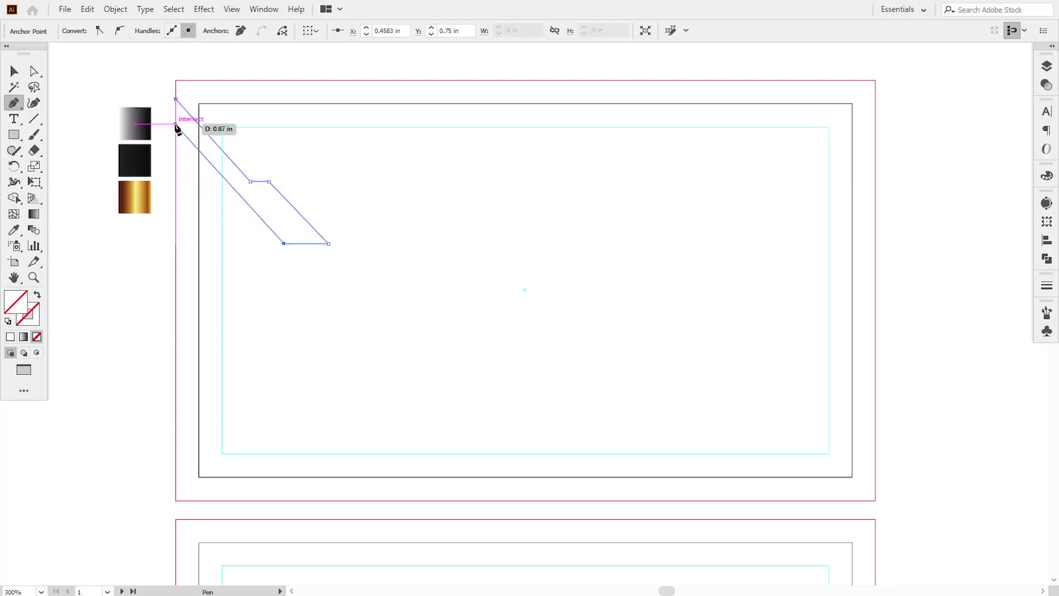
left_click(175, 125)
left_click(174, 99)
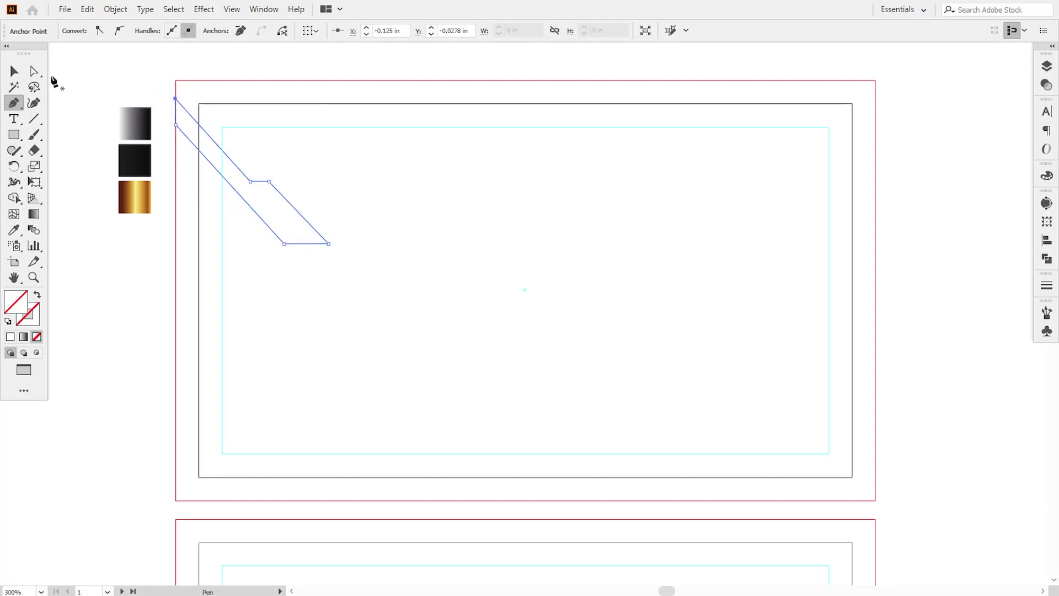
left_click(34, 71)
left_click_drag(176, 125, 175, 125)
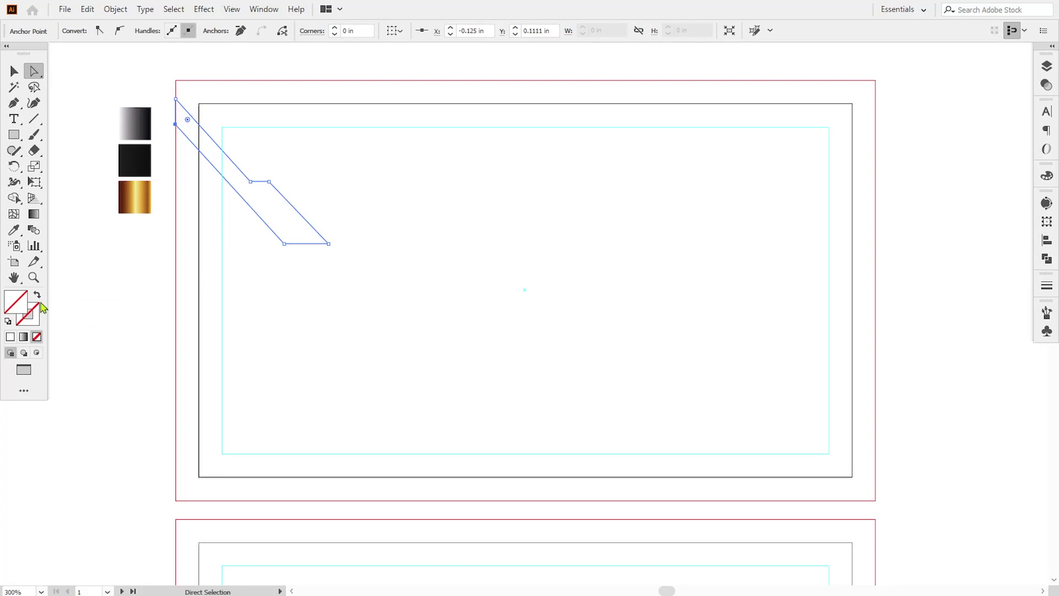
Step: Fill the six-point band with the gold swatch's gradient and run the gradient diagonally along the band
left_click(14, 229)
left_click(135, 200)
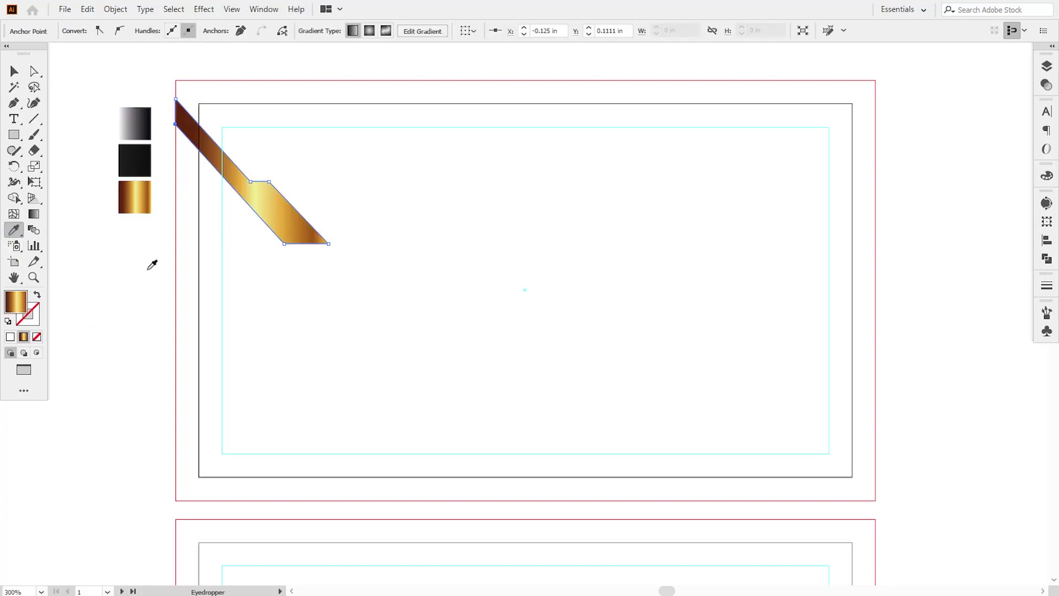
left_click(35, 217)
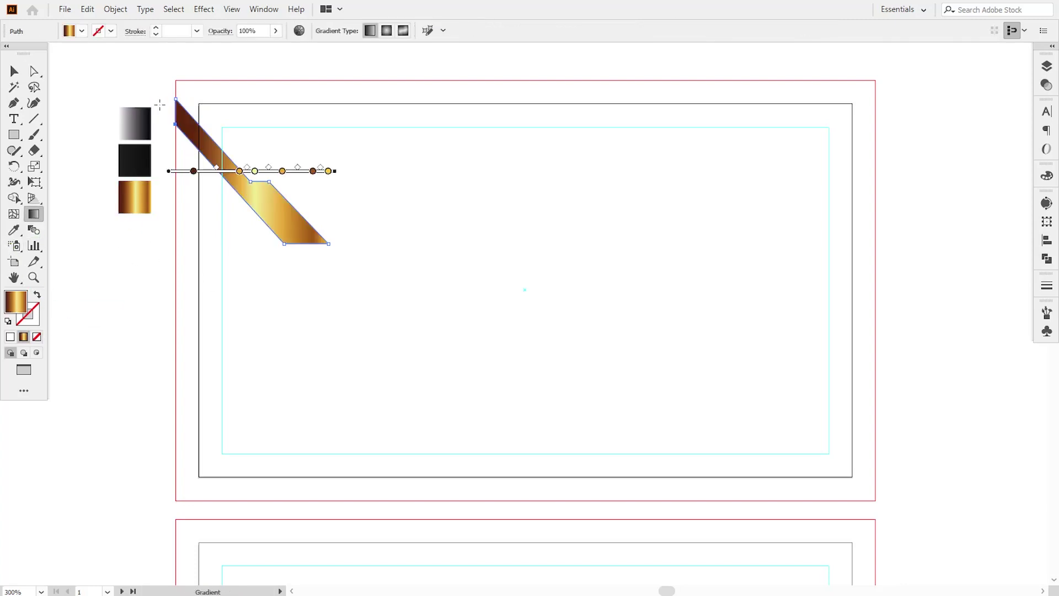
mouse_move(159, 104)
left_mouse_down()
mouse_move(237, 193)
mouse_move(364, 299)
left_mouse_up()
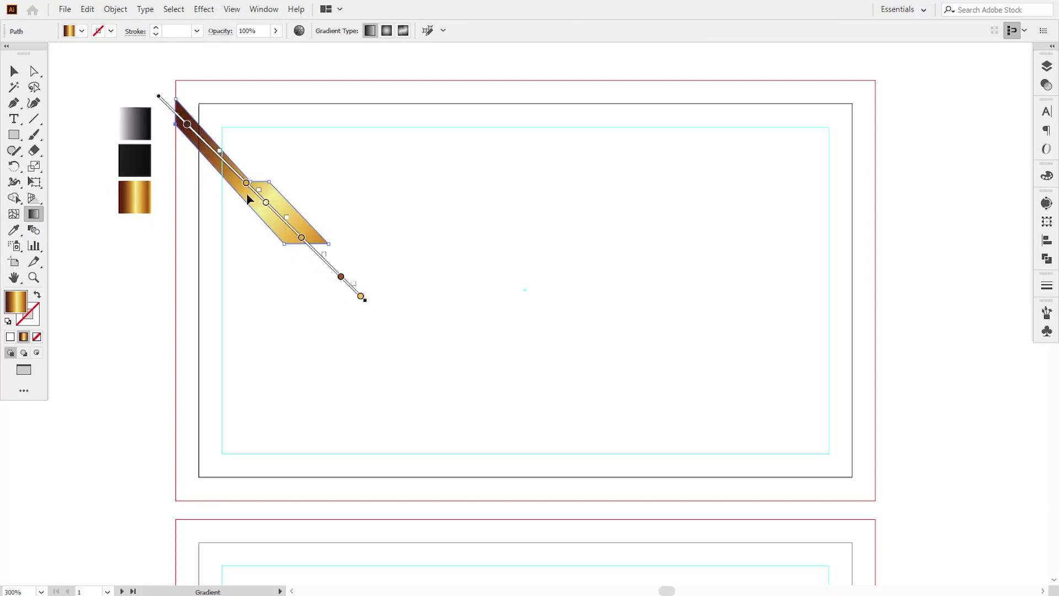
Step: Shift the gradient up along the band and reposition its brown and gold colour stops, placing the dark brown start beyond the bleed edge
mouse_move(230, 164)
left_mouse_down()
mouse_move(180, 123)
mouse_move(205, 148)
left_mouse_up()
left_click_drag(165, 103, 146, 84)
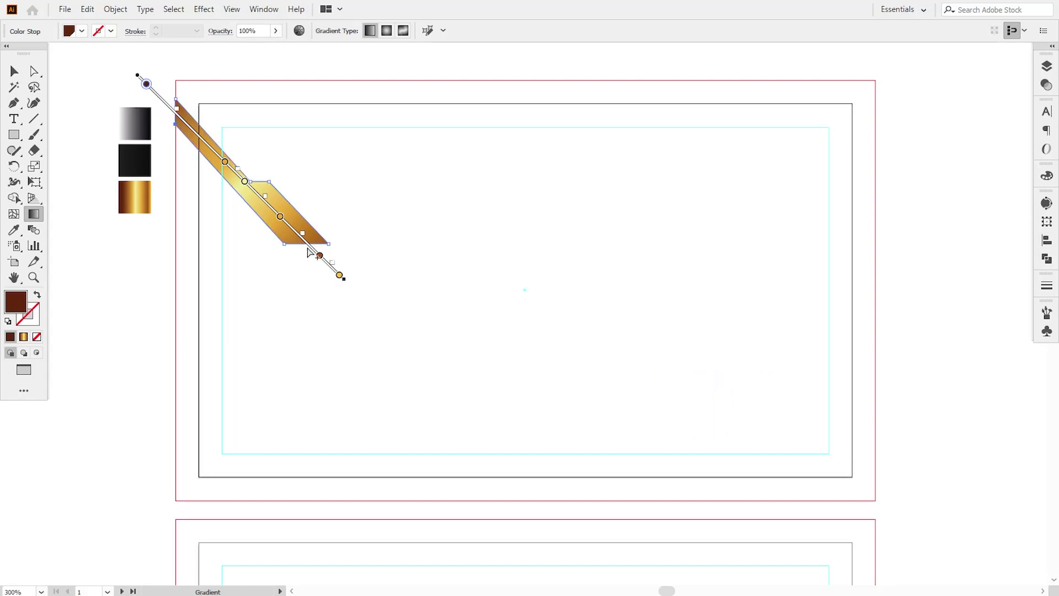
left_click_drag(302, 233, 270, 207)
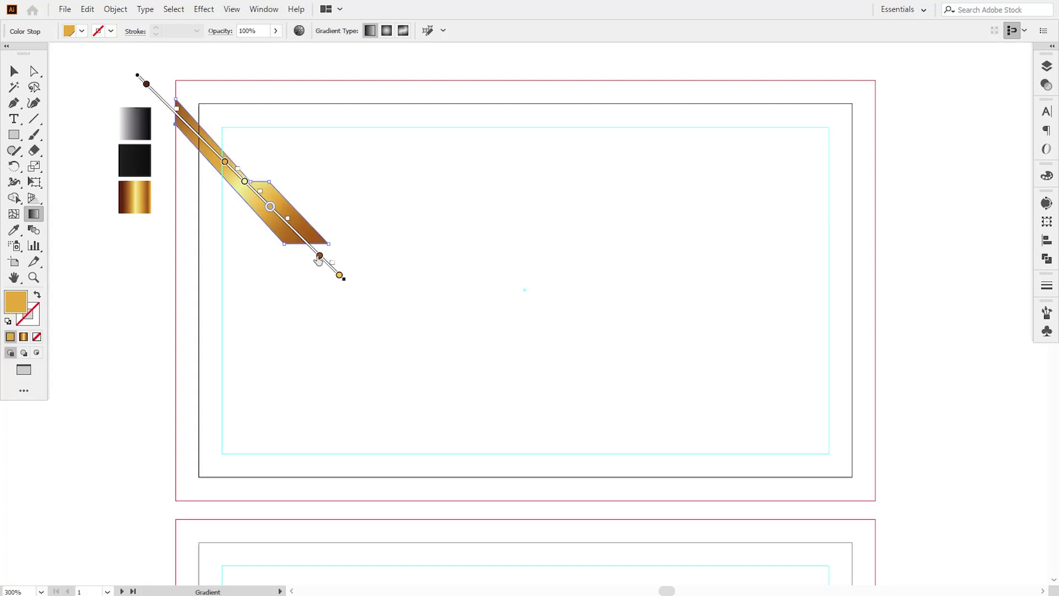
left_click_drag(319, 256, 308, 245)
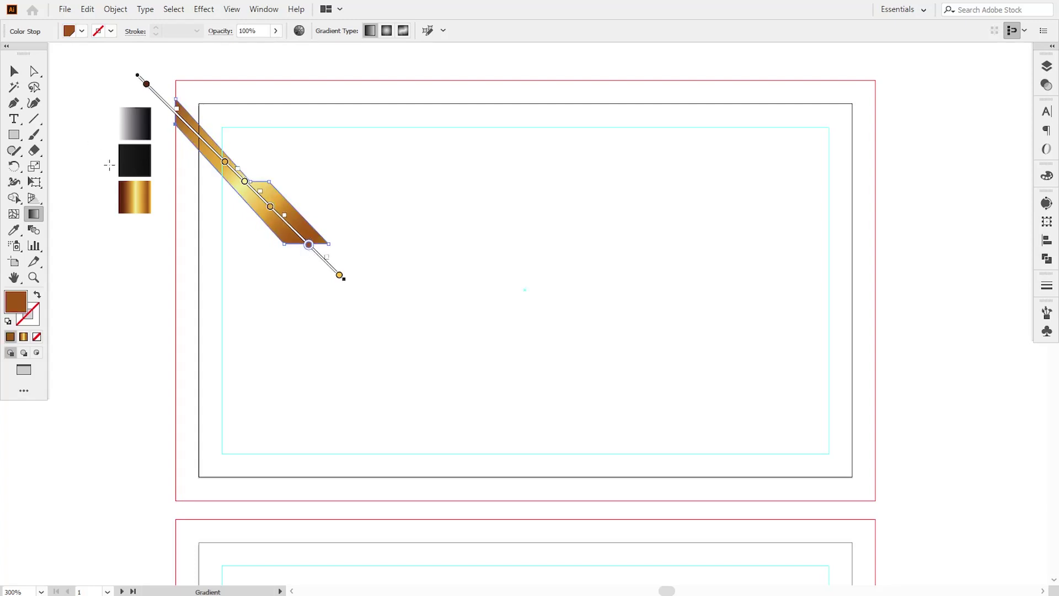
left_click_drag(225, 163, 214, 151)
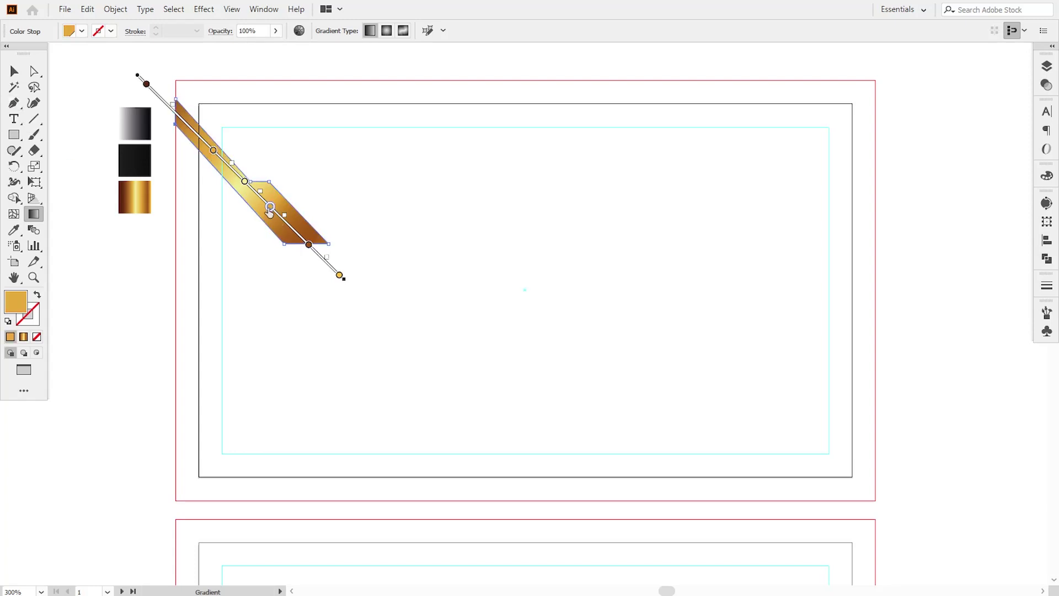
left_click(13, 70)
left_click(277, 331)
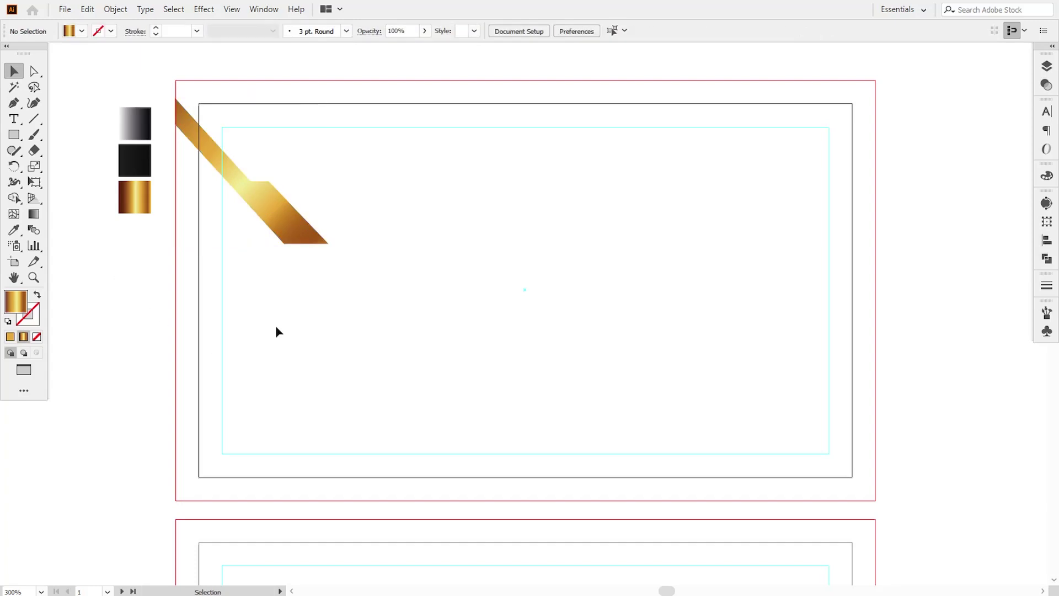
Step: Draw a closed four-point gold band with the Pen tool below the first one, slanting down from the left bleed edge
left_click(14, 102)
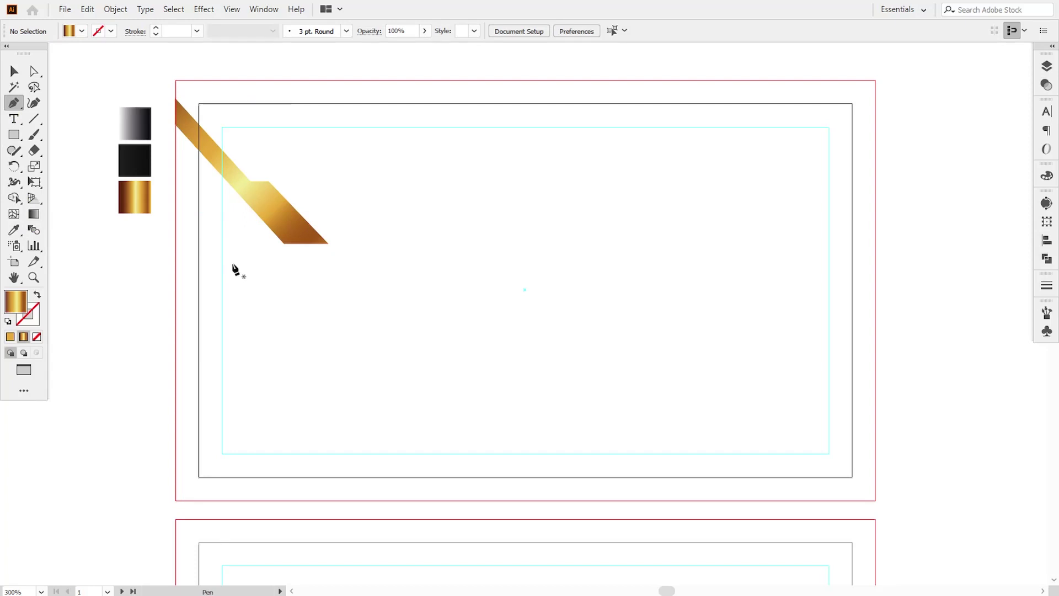
left_click(175, 187)
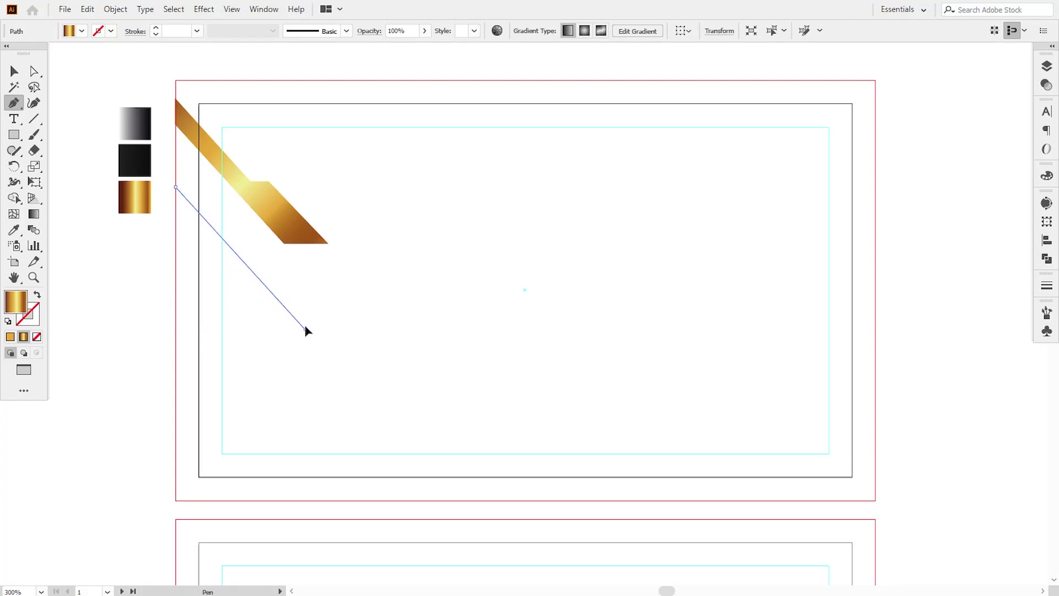
left_click(305, 328)
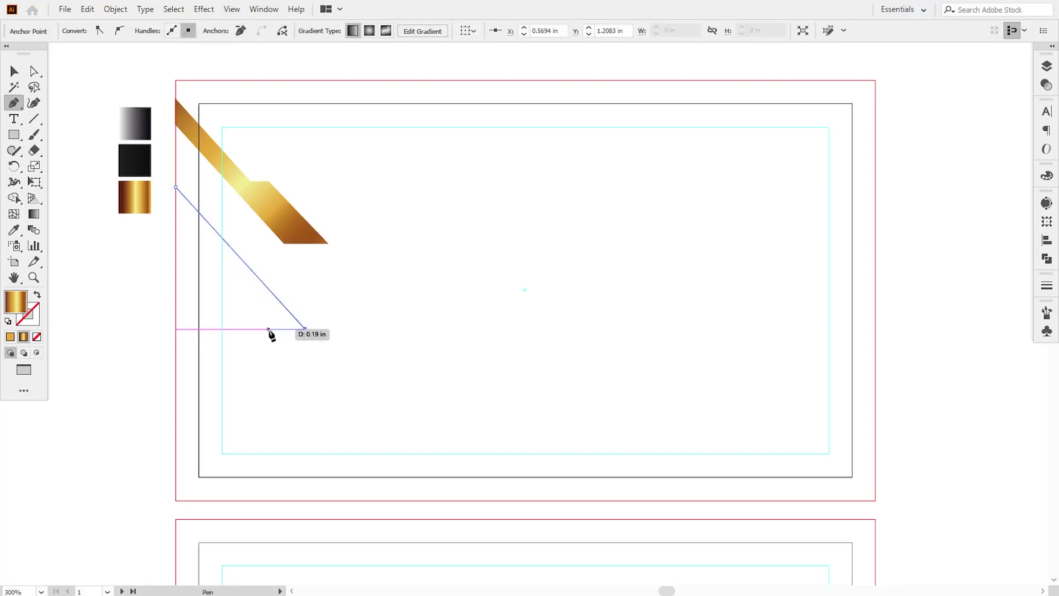
left_click(268, 329)
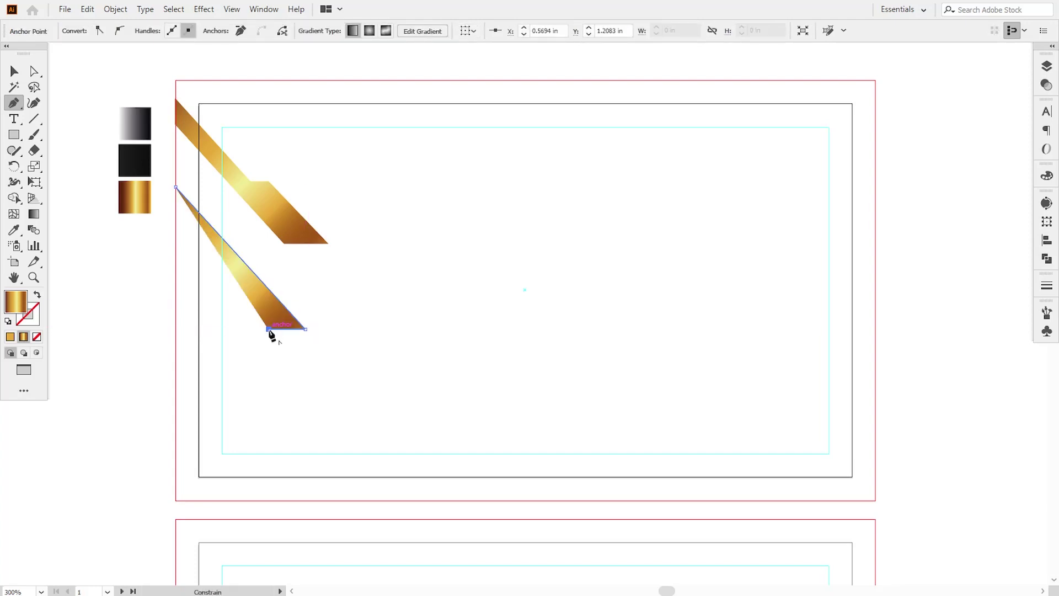
left_click(175, 226)
left_click(176, 187)
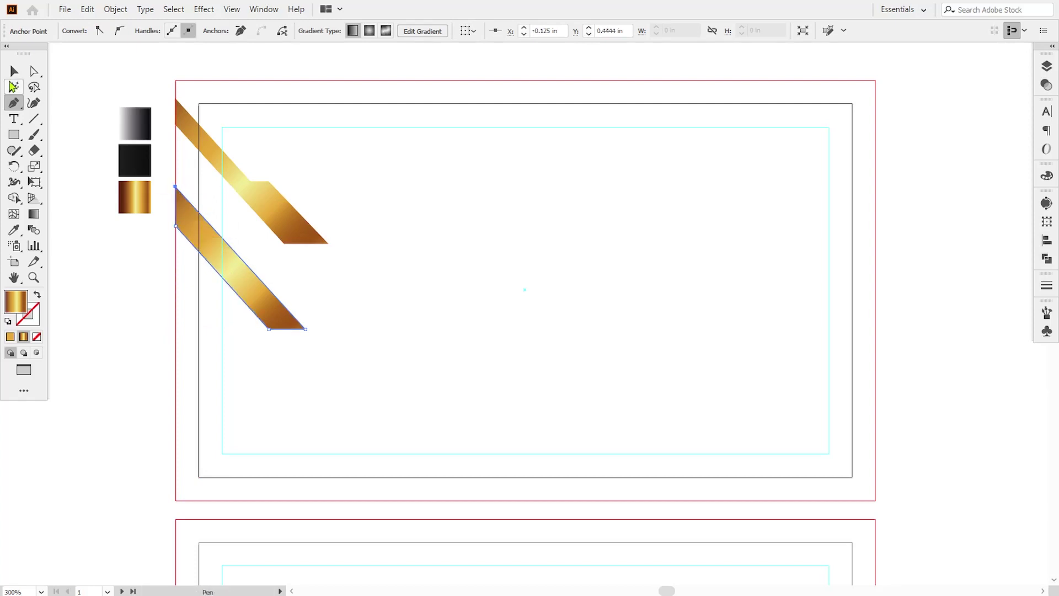
Step: Adjust the gold gradient's colour stops along the second band so it runs from dark brown at the bleed edge
left_click(34, 71)
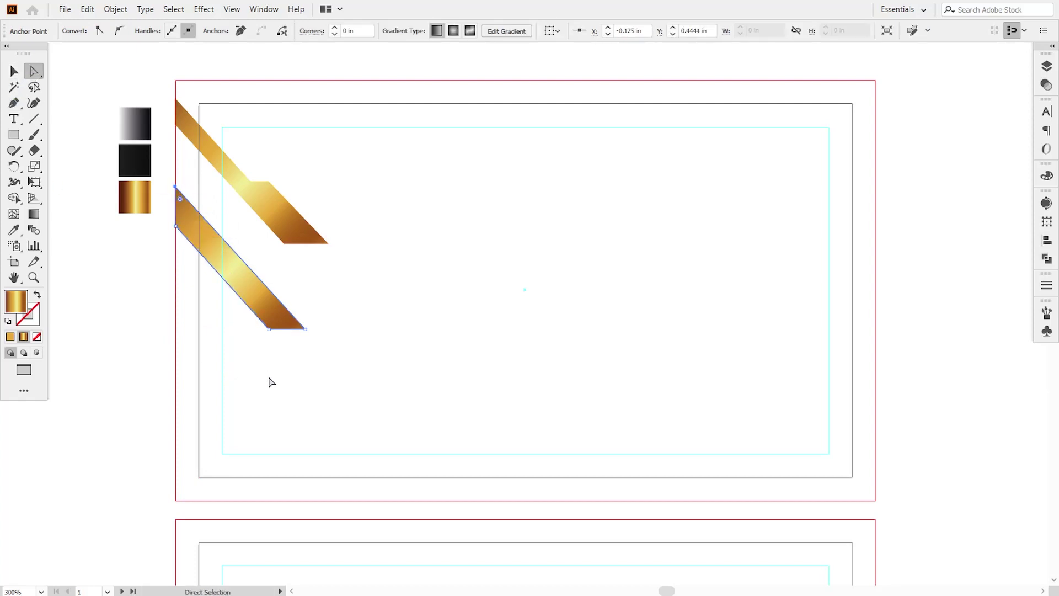
left_click(272, 382)
left_click(262, 304)
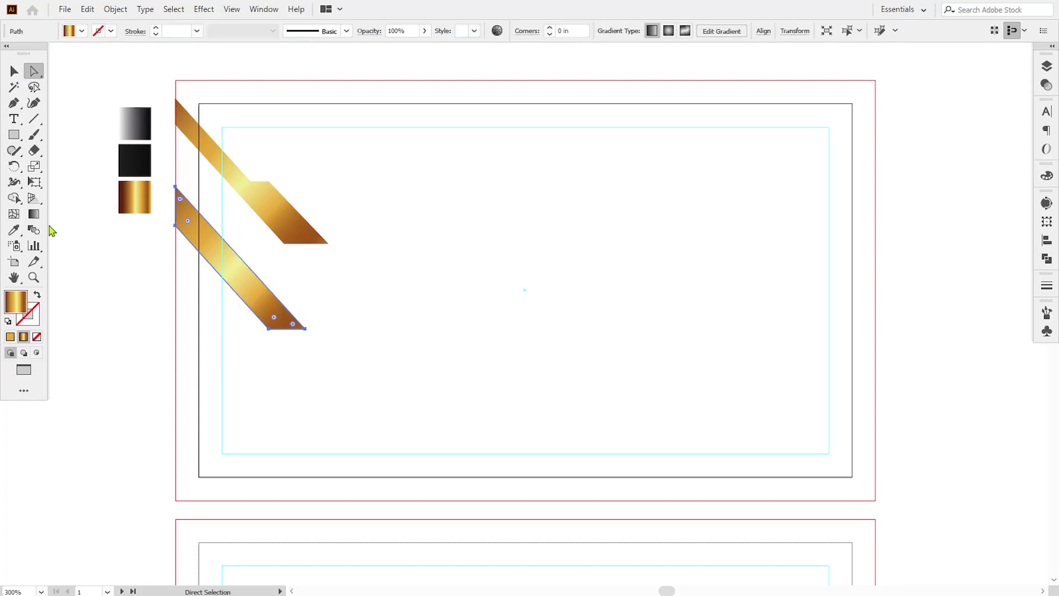
left_click(14, 214)
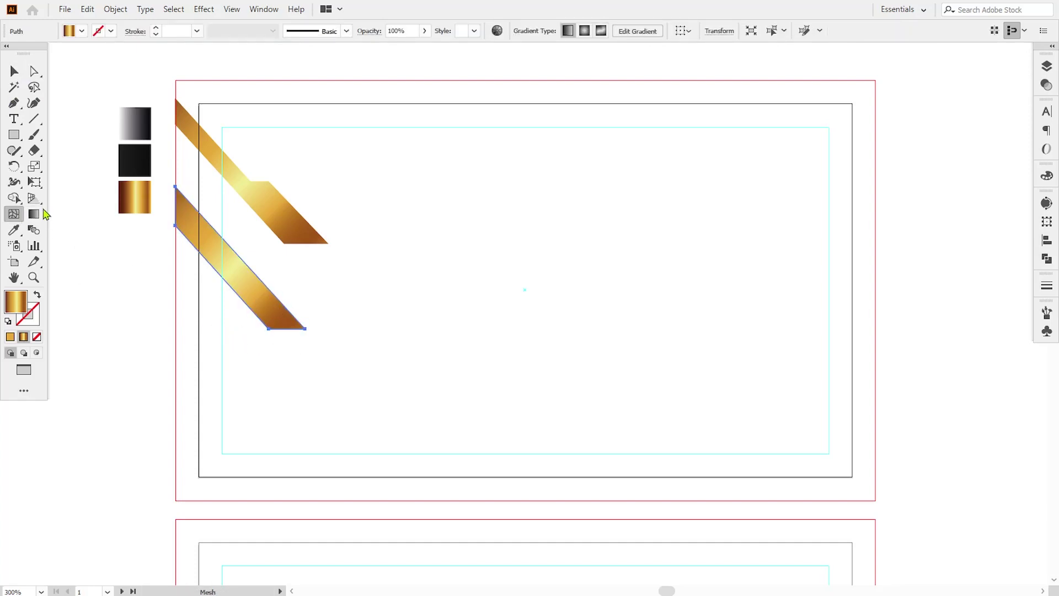
key("g")
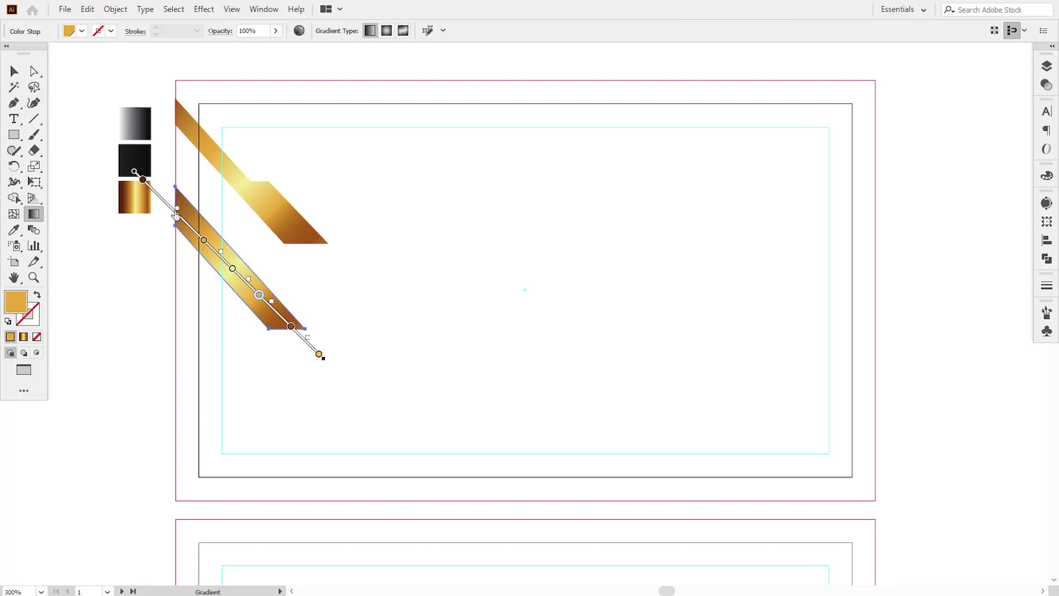
left_click(15, 72)
left_click(336, 301)
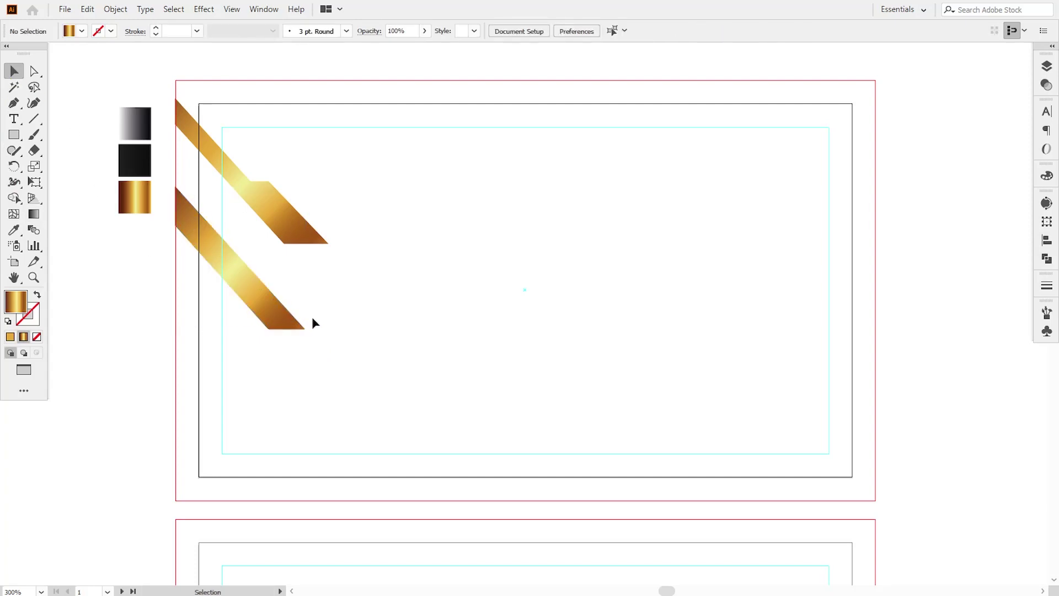
Step: Draw a closed six-point bent gold band from a horizontal edge about 0.64 in wide under the first band down to the bottom bleed edge
left_click(14, 103)
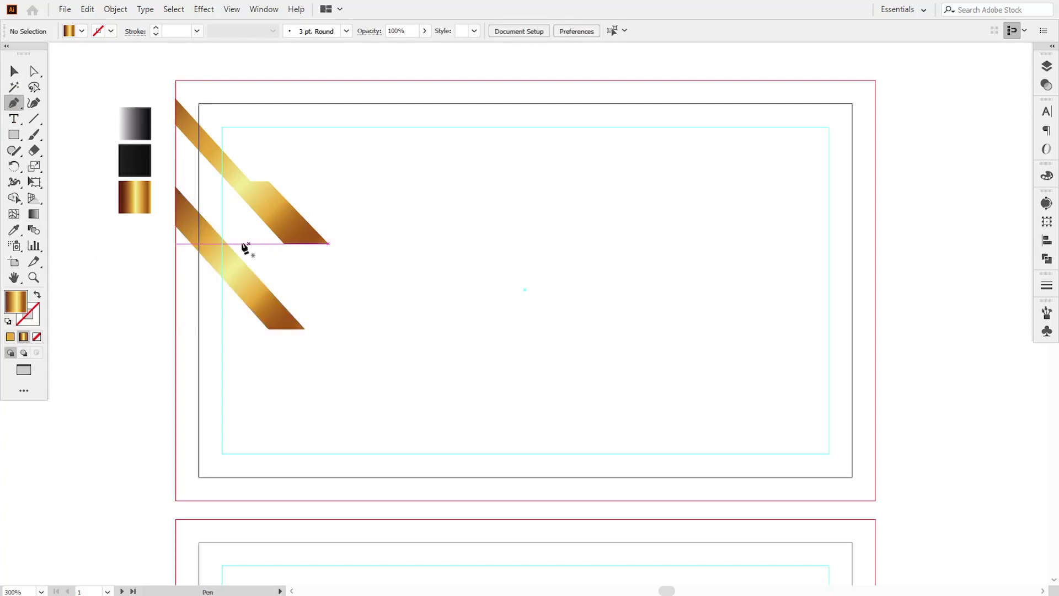
left_click_drag(233, 243, 353, 258)
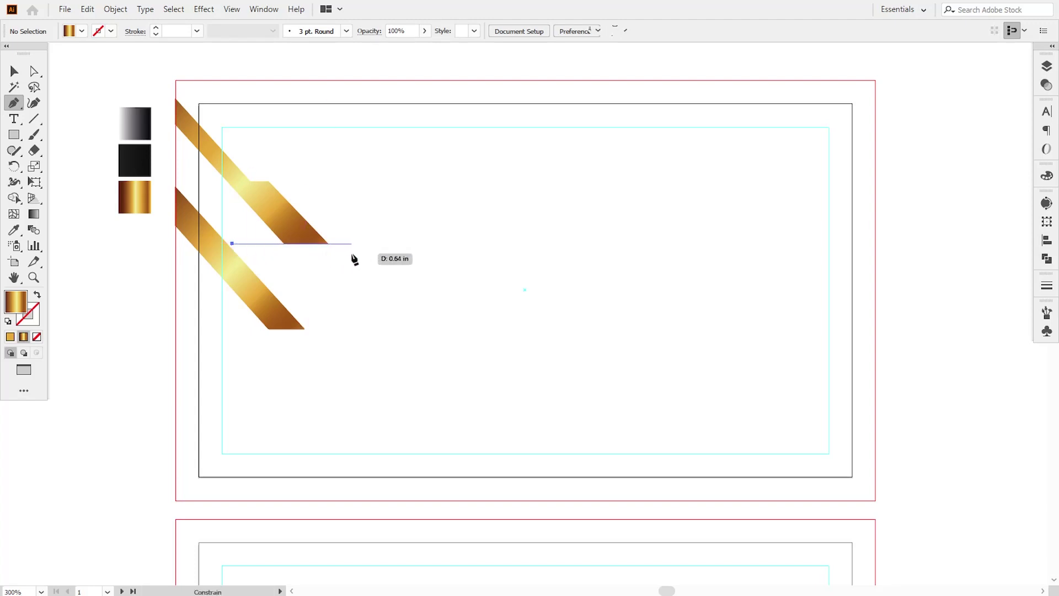
left_click(353, 257, "shift")
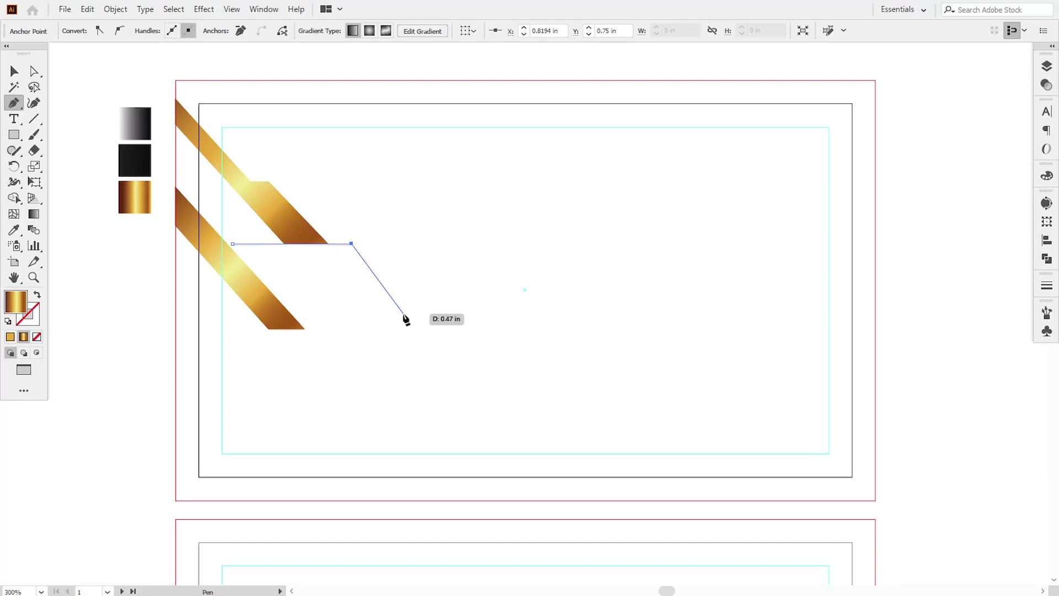
left_click(603, 500)
left_click(558, 501)
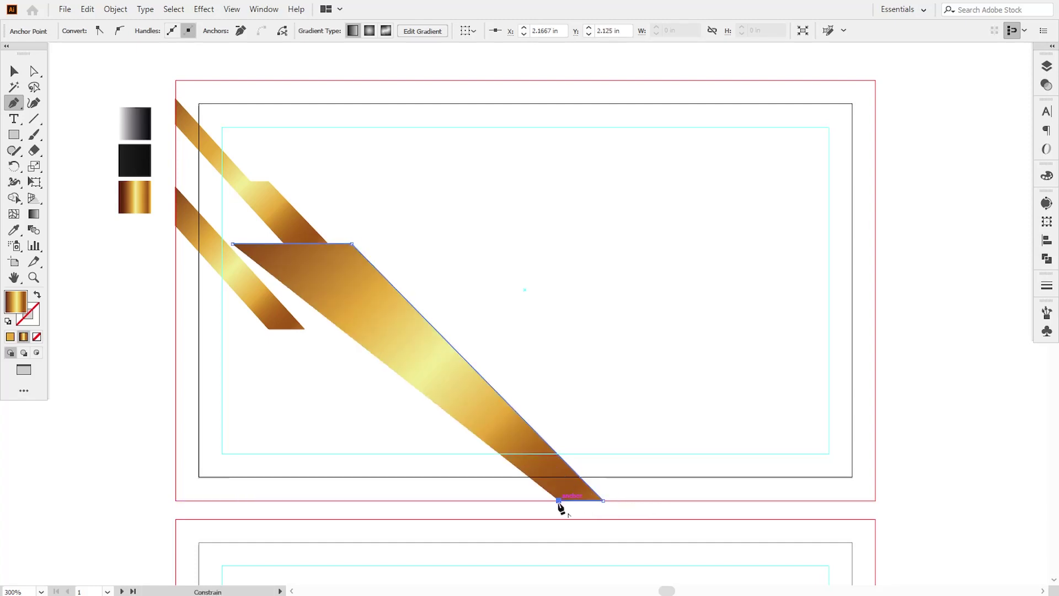
left_click(328, 268)
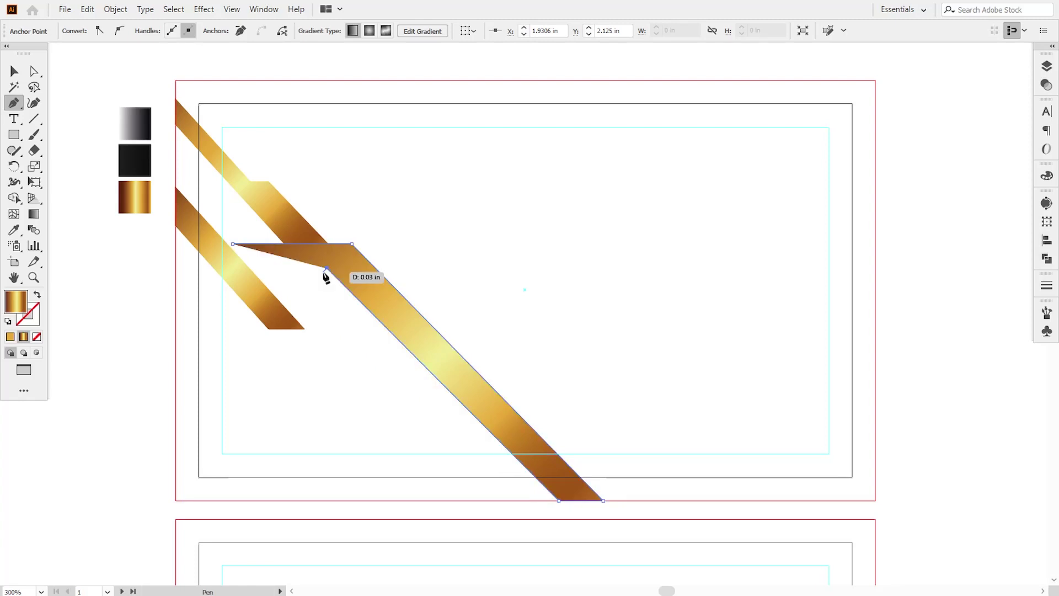
left_click(252, 268)
left_click(232, 243)
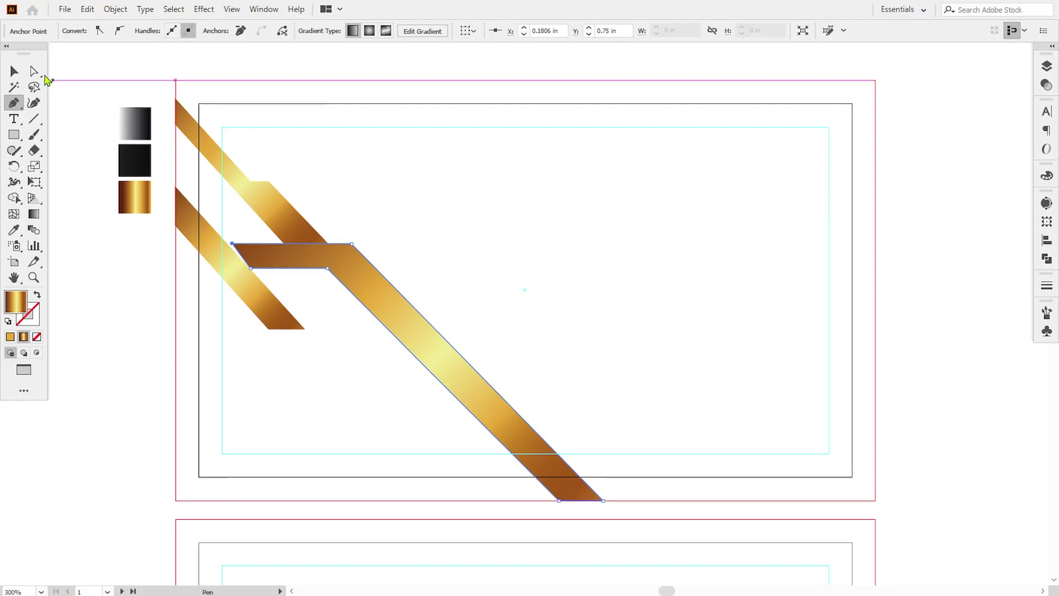
Step: Move the bent band's two inner anchors to thicken its horizontal arm and make its slanted end parallel to the second band
left_click(35, 72)
left_click(250, 269)
key("Right")
key("Right")
key("Right")
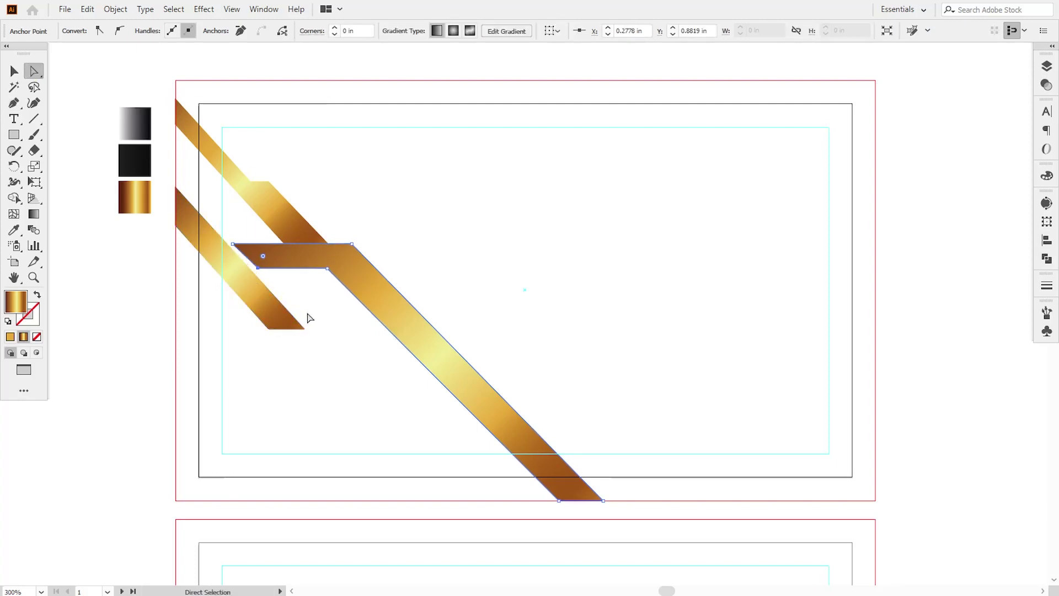
left_click(331, 342)
left_click_drag(328, 268, 333, 274)
left_click_drag(255, 268, 259, 275)
left_click(335, 338)
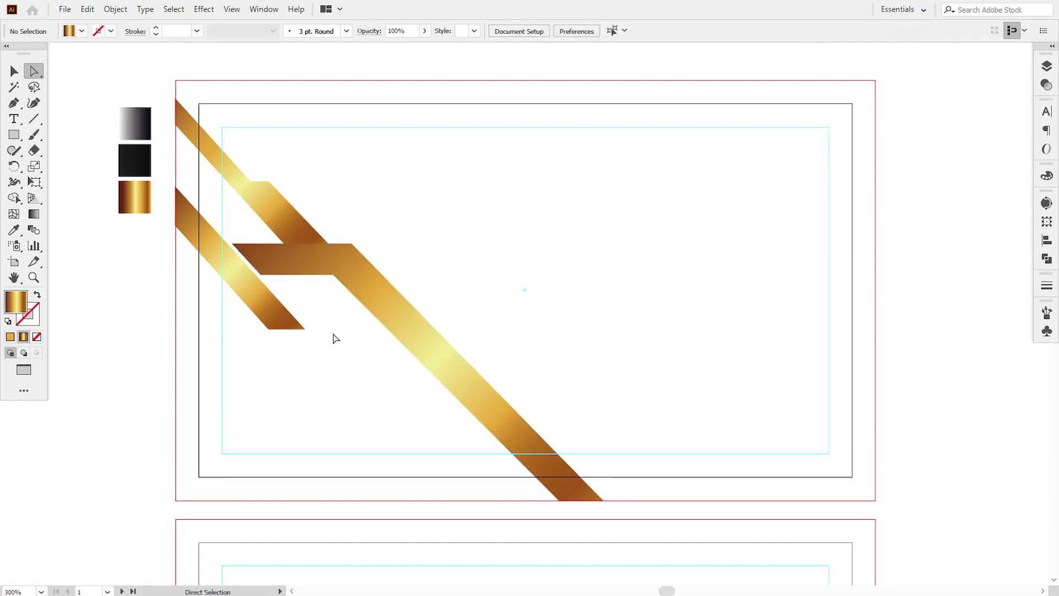
Step: Raise the two lower anchors of the first band to leave a narrow gap above the bent band
left_click(296, 219)
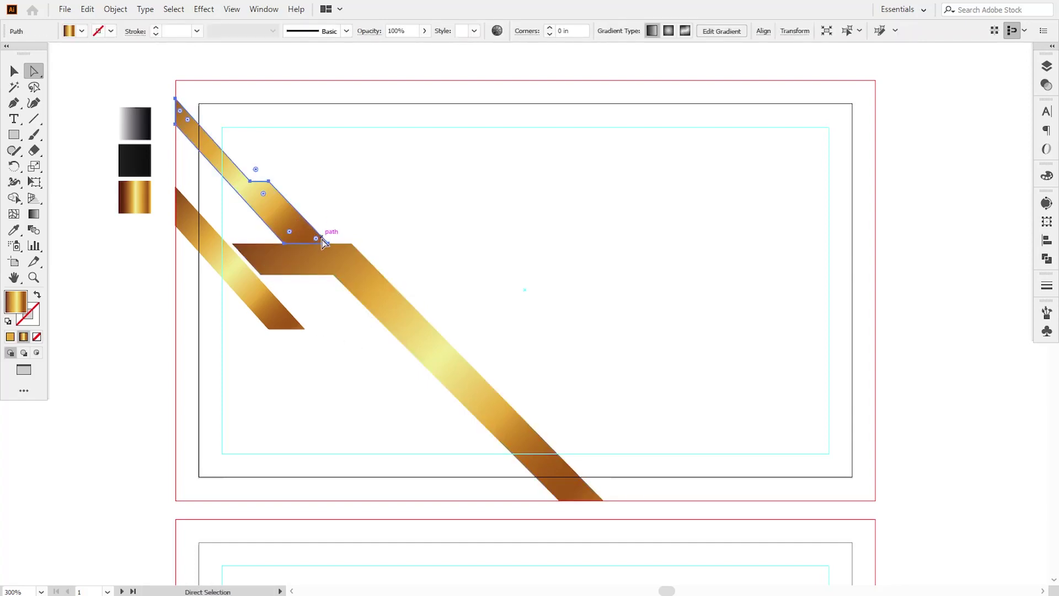
left_click_drag(330, 243, 279, 241)
left_click(374, 241)
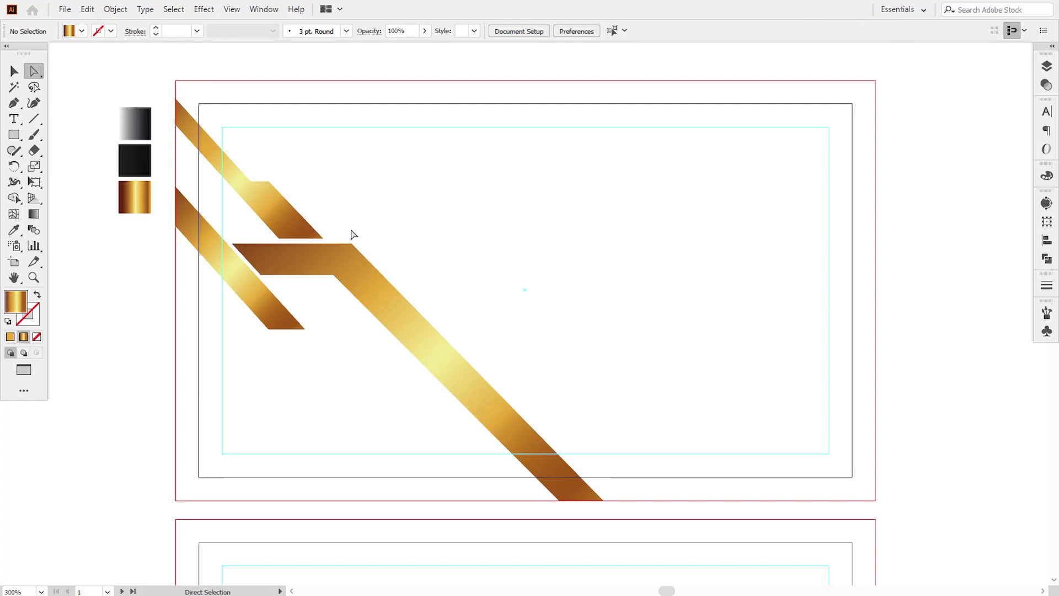
Step: Draw a closed four-point gold band with a vertical left end, slanting from below the second band to the bottom bleed edge
scroll(353, 243, "up", 1)
left_click_drag(650, 312, 438, 234)
left_click(14, 103)
scroll(539, 270, "down", 1)
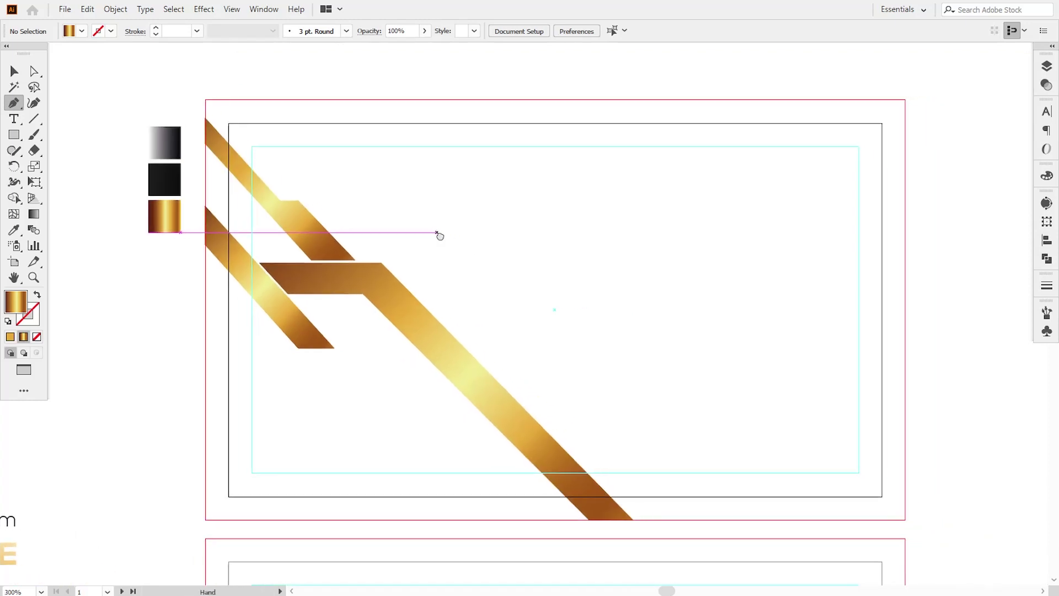
left_click_drag(387, 373, 381, 345)
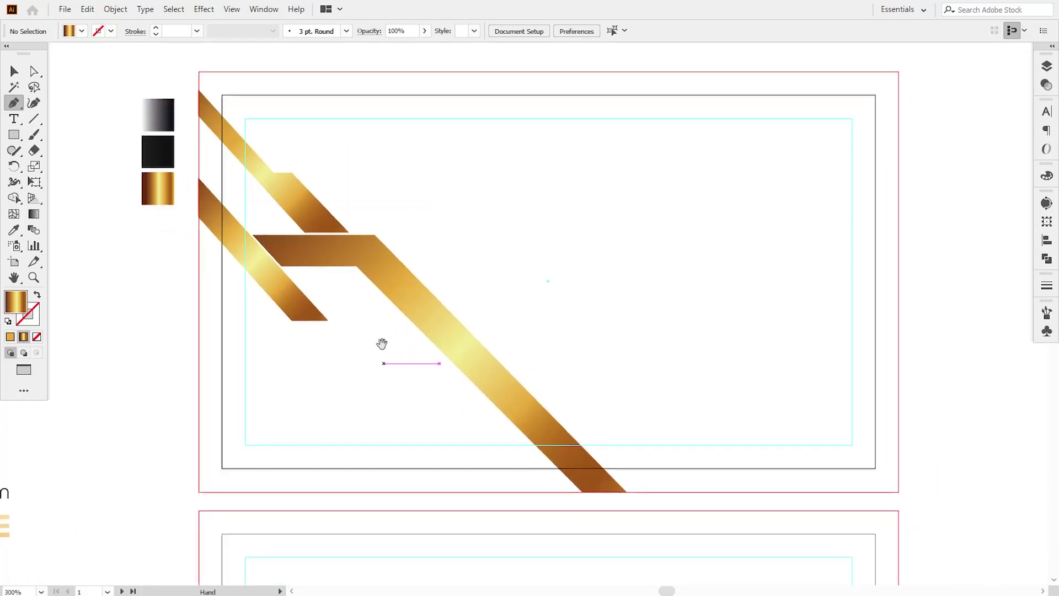
left_click(257, 300)
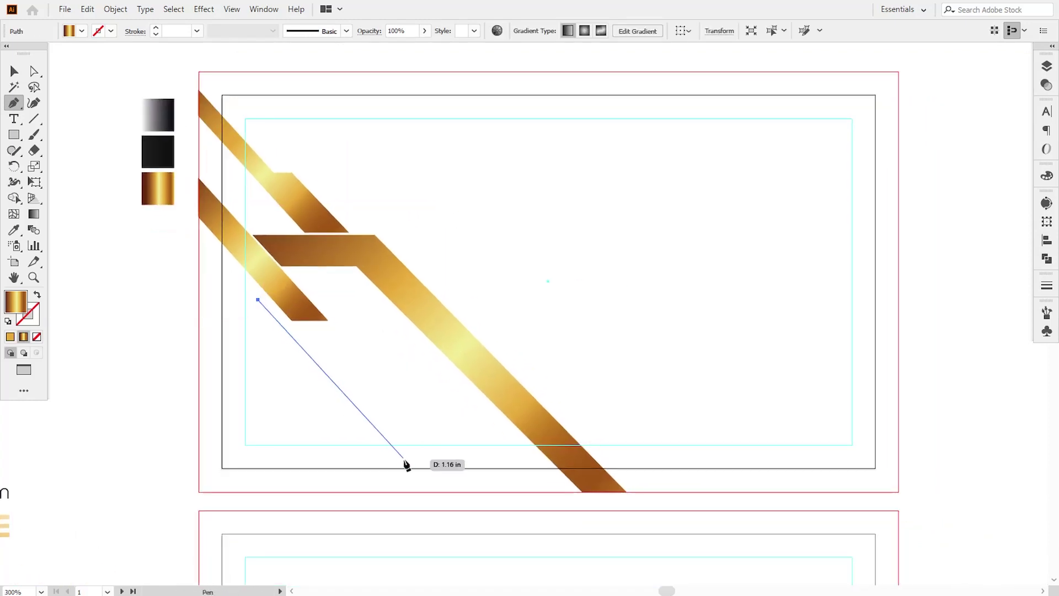
left_click(445, 491)
left_click(395, 492)
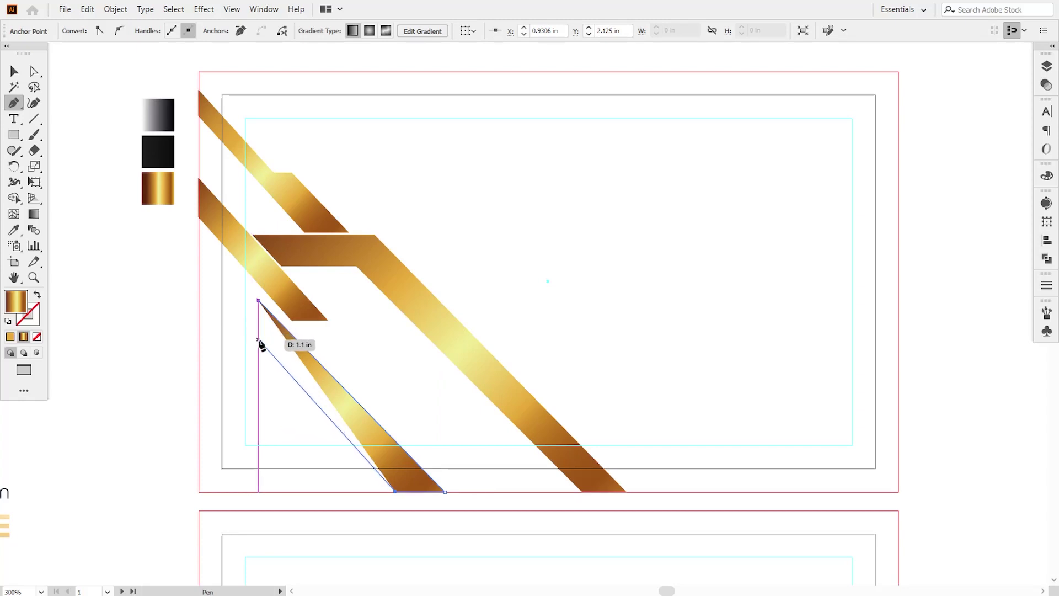
left_click(258, 340)
left_click(259, 301)
Step: Move the new band's lower-left anchor slightly right along the bleed edge and lower its left-end anchor to Y 1.3194 in
left_click(34, 70)
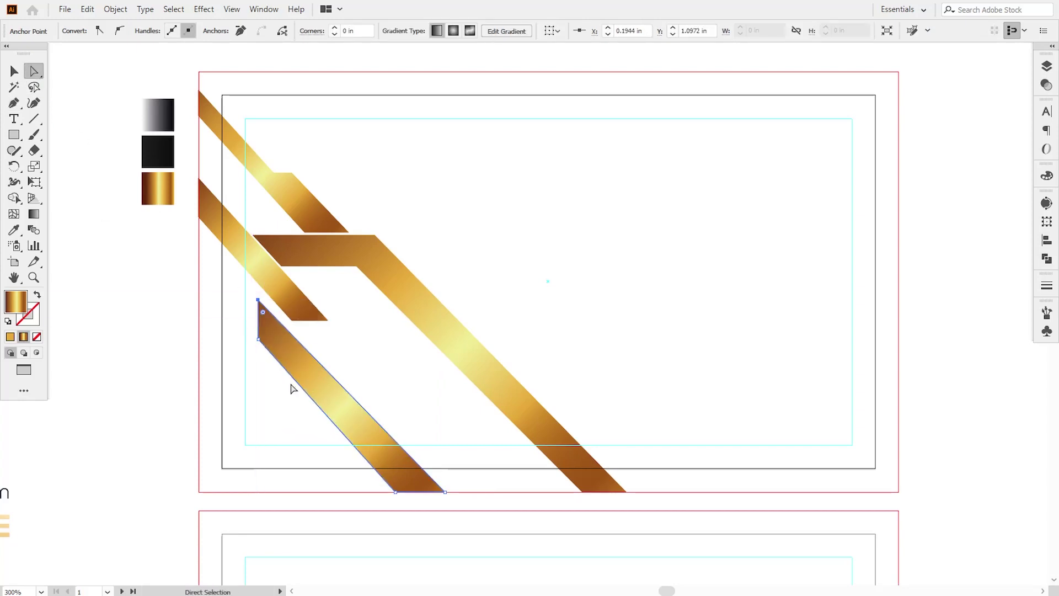
left_click_drag(395, 492, 403, 492)
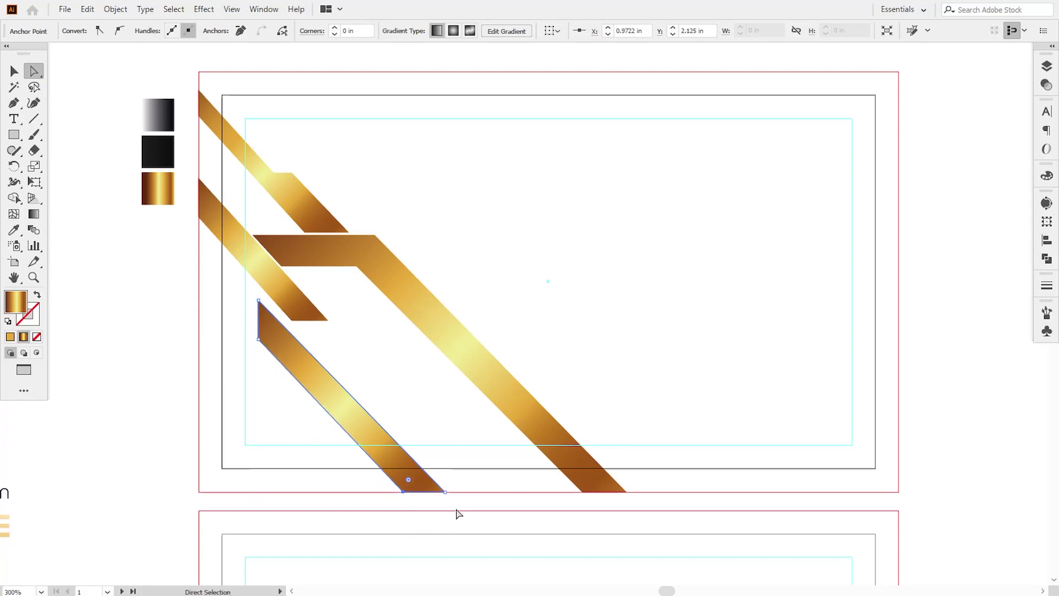
key("Left")
left_click_drag(259, 339, 259, 343)
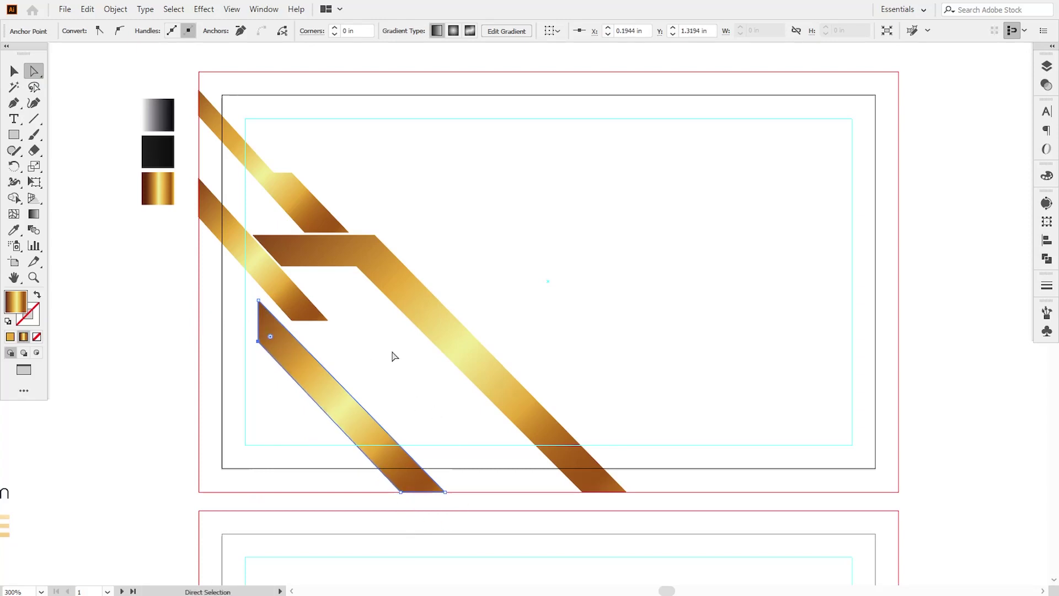
Step: Nudge the lowest gold band's lower-left anchor left along the bleed edge and shift the whole band slightly right
left_click(401, 492)
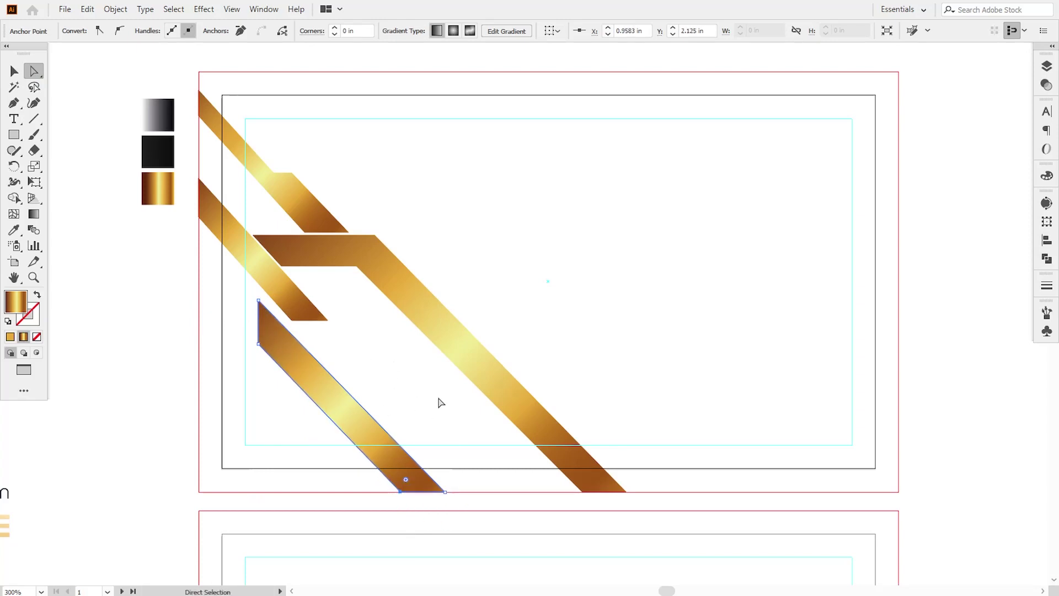
key("Left")
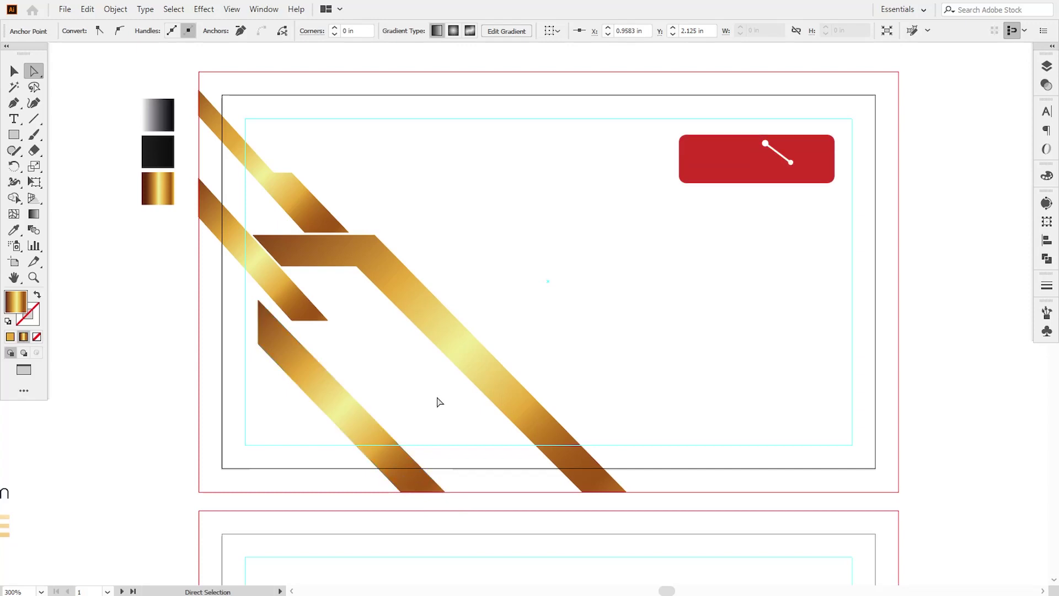
left_click(440, 402)
left_click(352, 408)
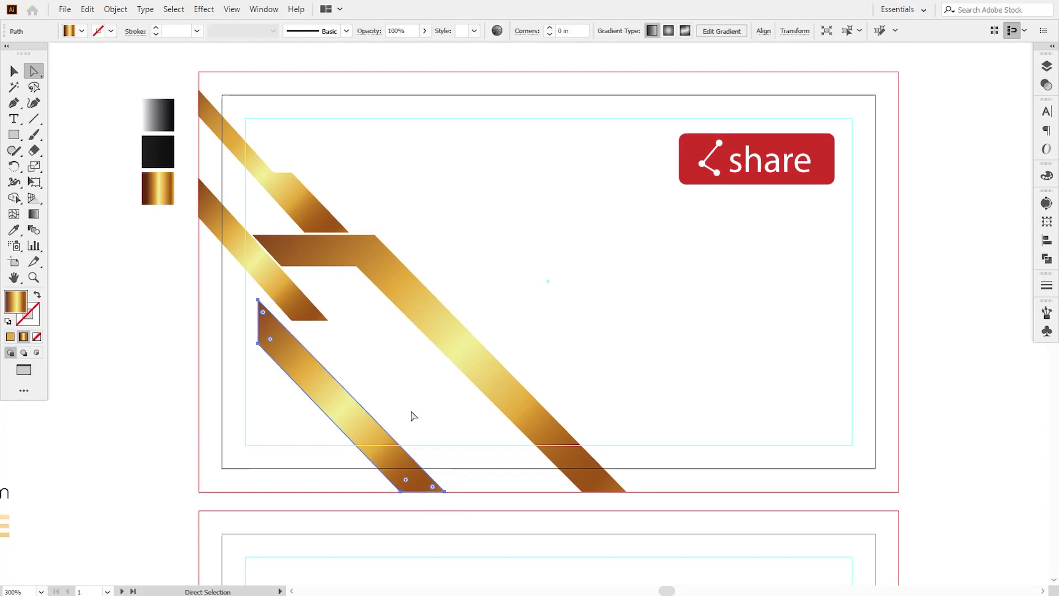
key("Right")
key("Right")
key("Right")
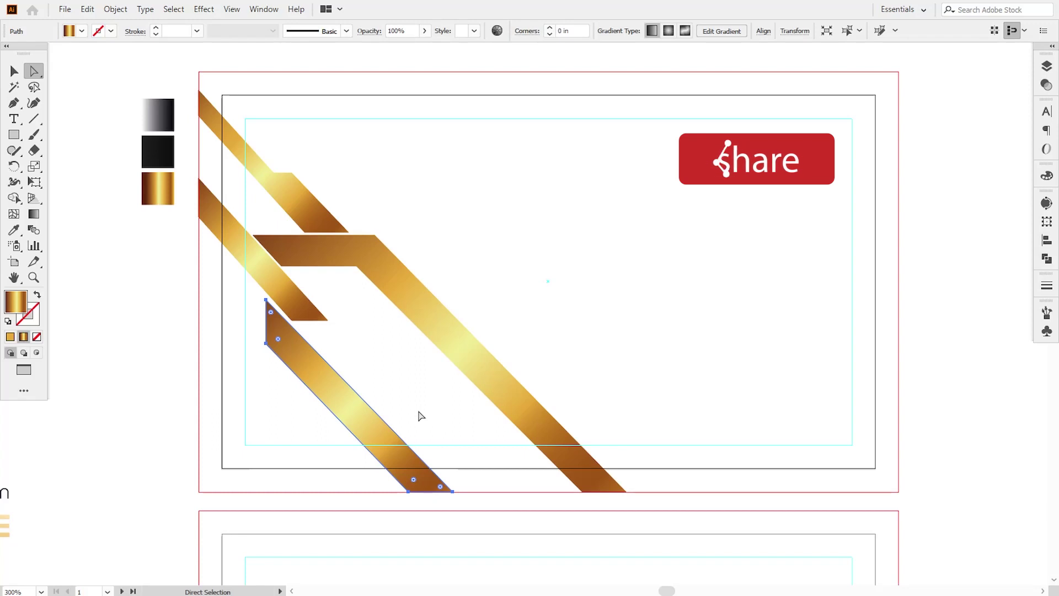
key("Left")
key("Left")
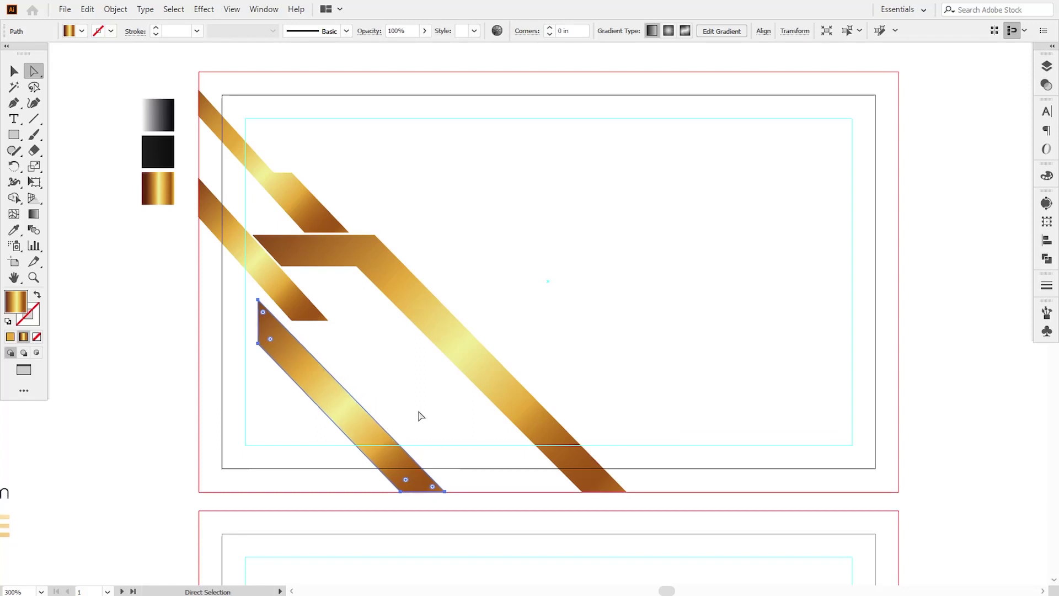
left_click(421, 415)
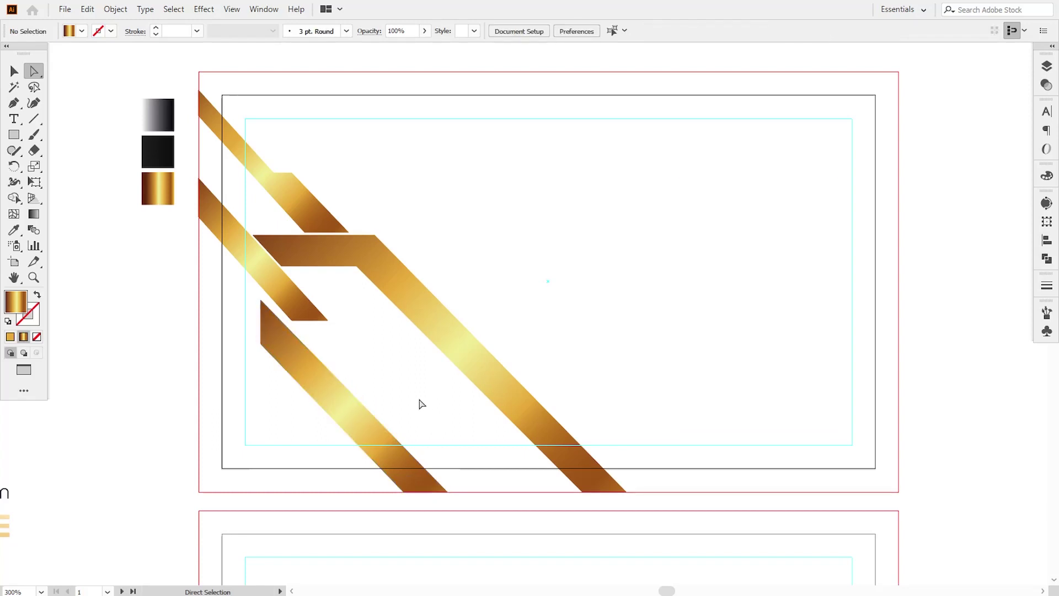
Step: Draw a closed gold triangle filling the card's lower-left bleed corner, its slanted side following the lowest band's outer edge
left_click(13, 102)
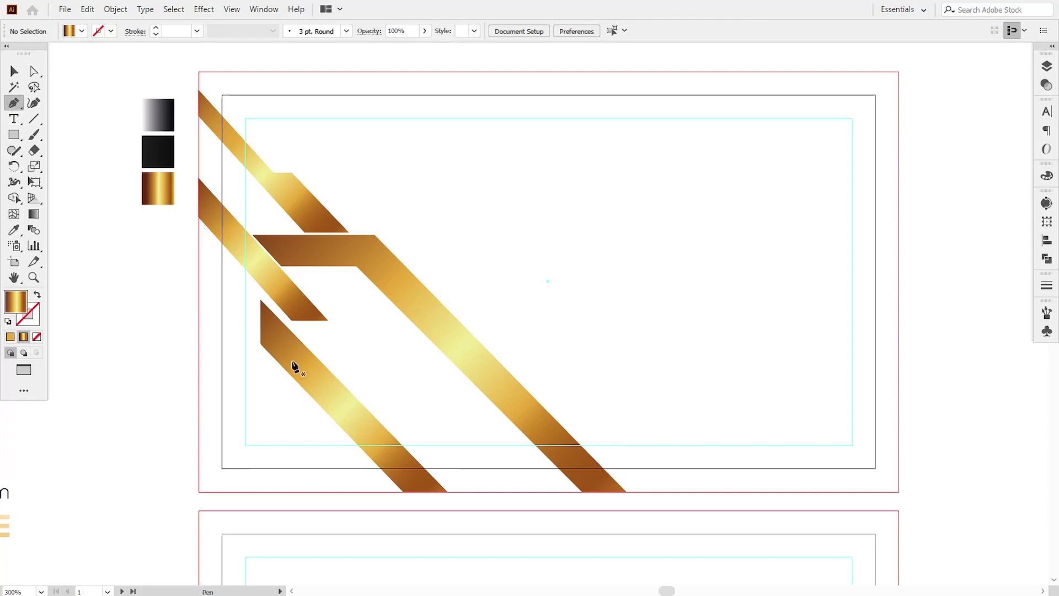
left_click(199, 266)
left_click(199, 491)
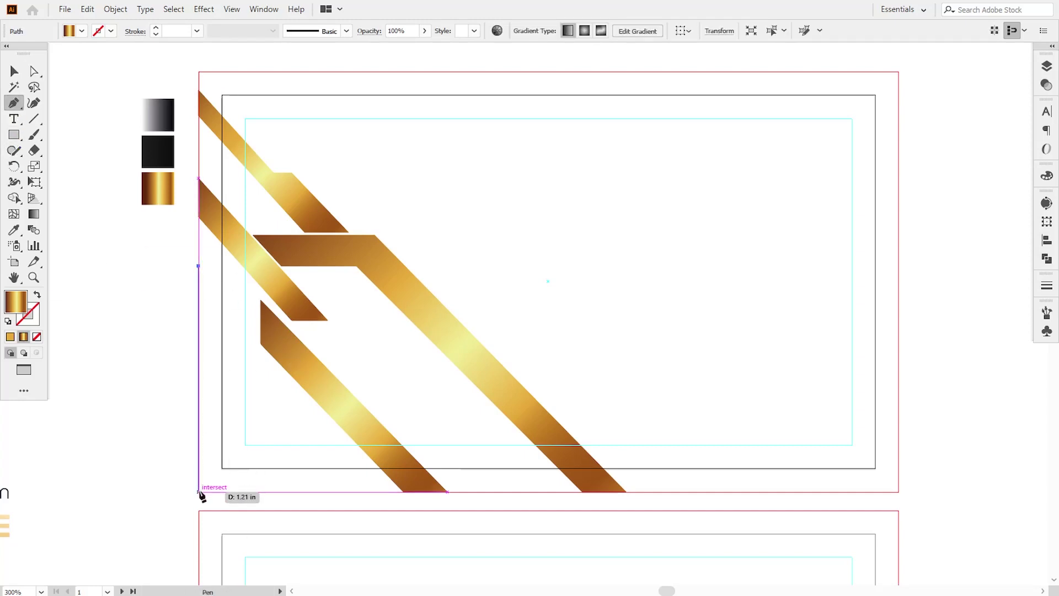
left_click(447, 492)
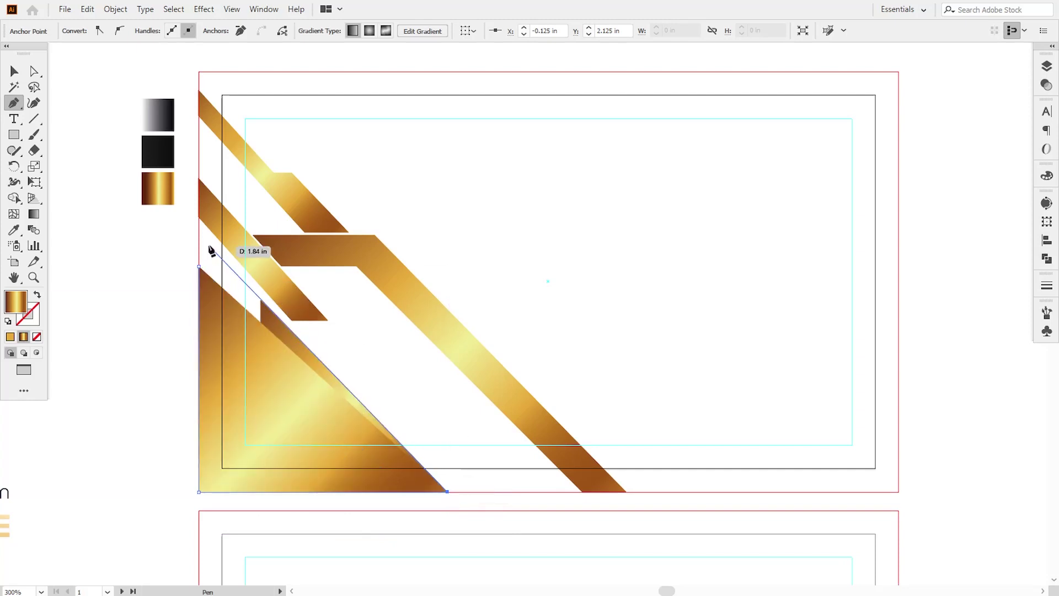
left_click(199, 235)
left_click(199, 267)
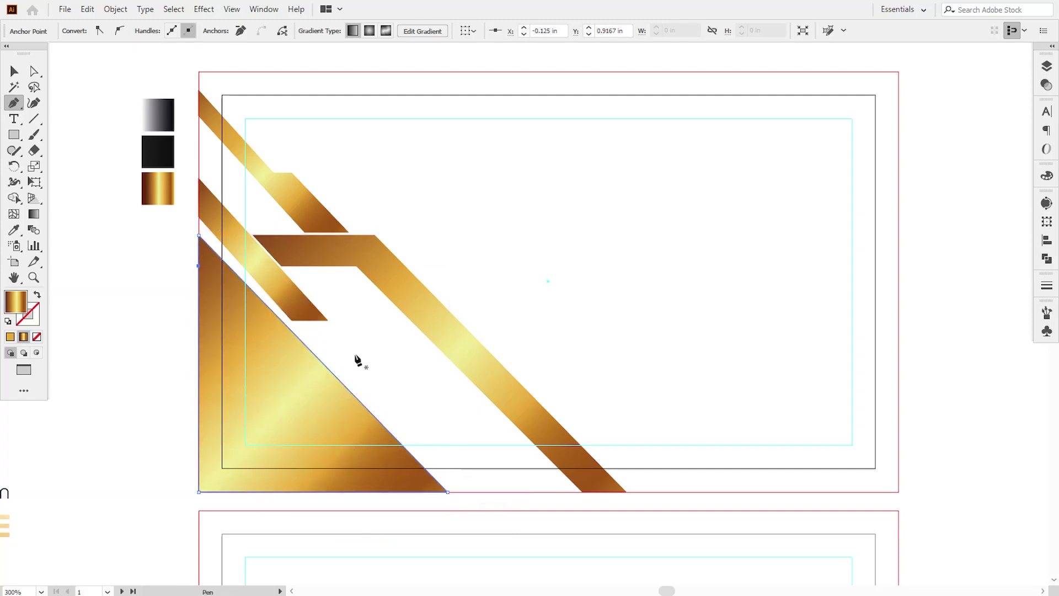
Step: Delete the extra anchor on the corner triangle's vertical side along the bleed edge
left_click(14, 103)
left_click(77, 135)
left_click(198, 266)
left_click(34, 76)
left_click(183, 375)
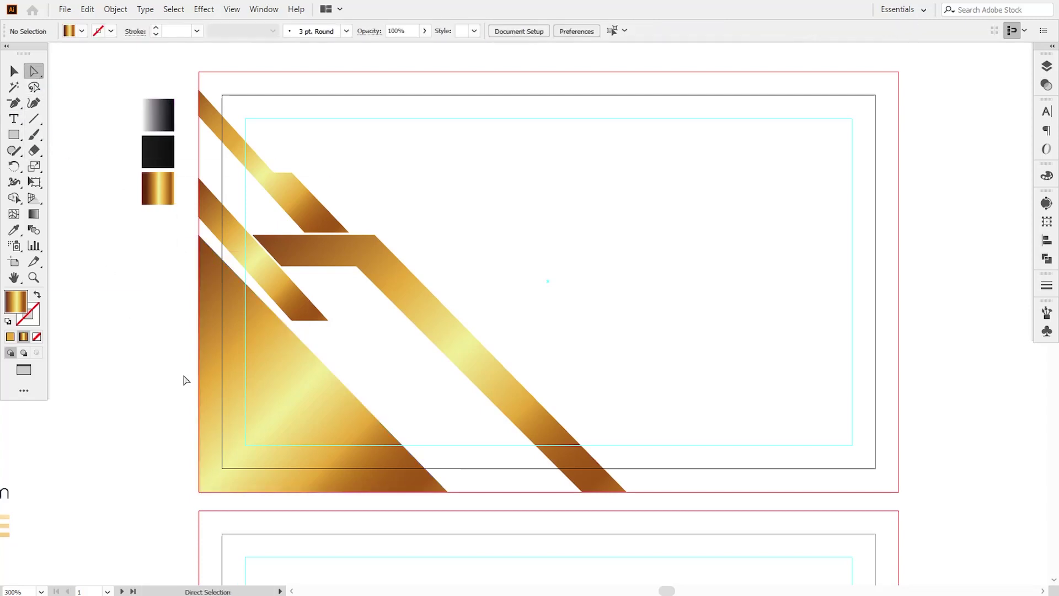
Step: Send the corner triangle to the back and fill it with the black sample swatch's gradient
left_click(15, 75)
right_click(270, 414)
mouse_move(309, 336)
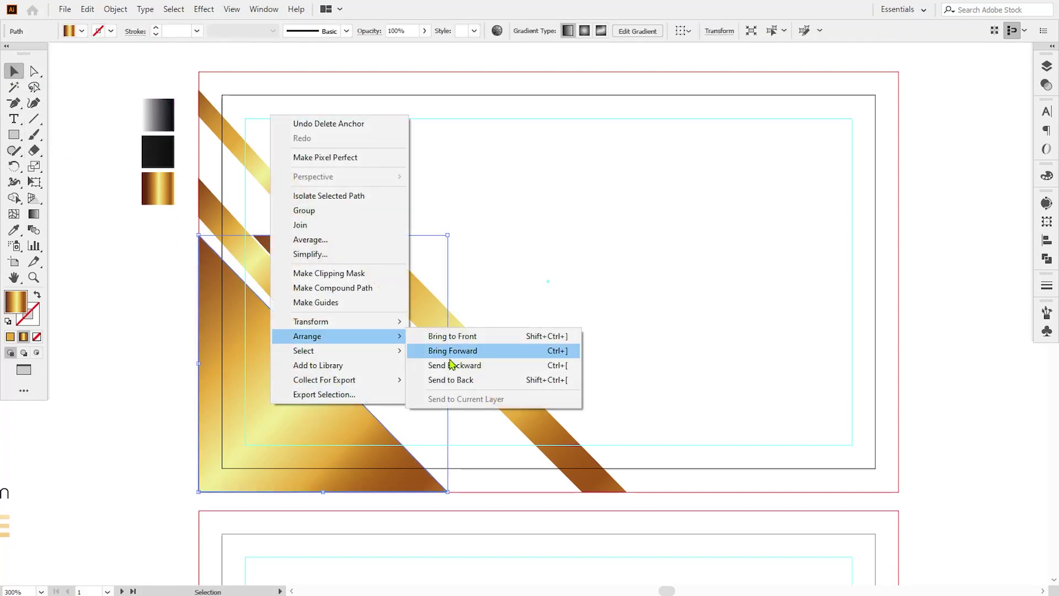
left_click(444, 379)
left_click(14, 229)
left_click(156, 163)
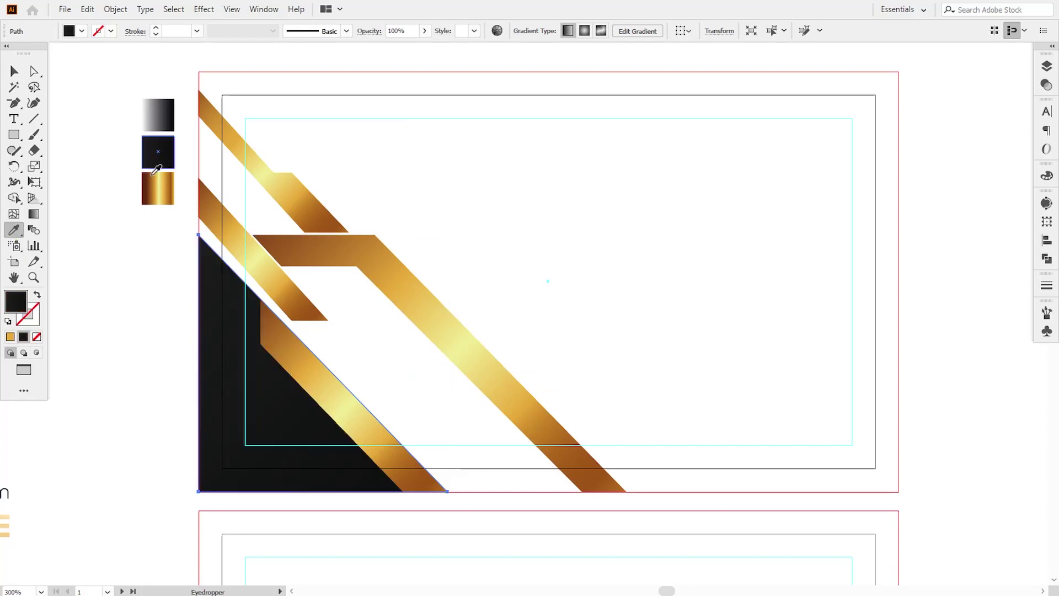
left_click(14, 71)
left_click(75, 282)
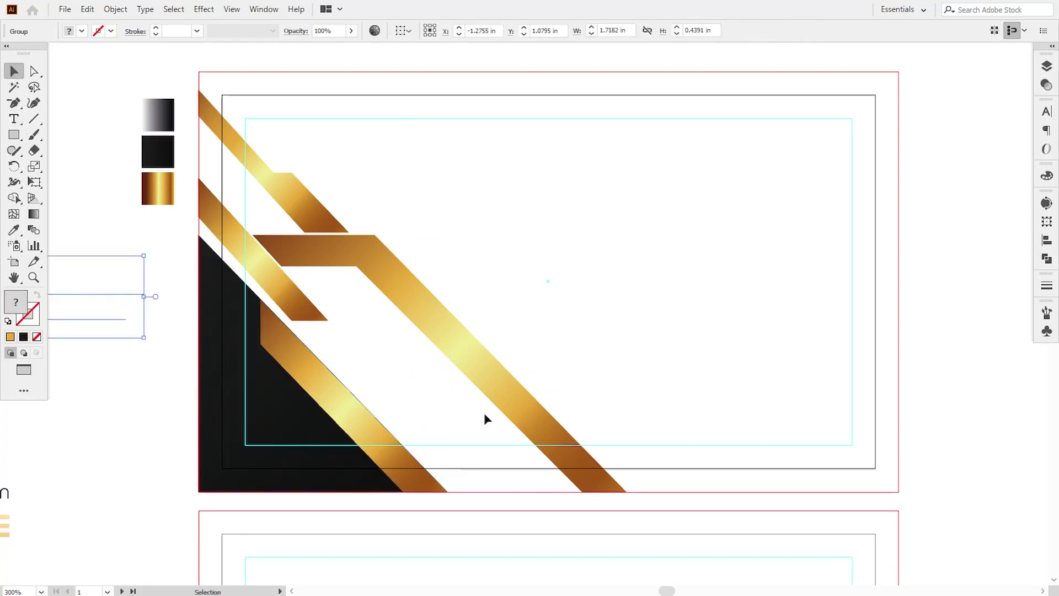
left_click(34, 71)
left_click(187, 329)
left_click(322, 482)
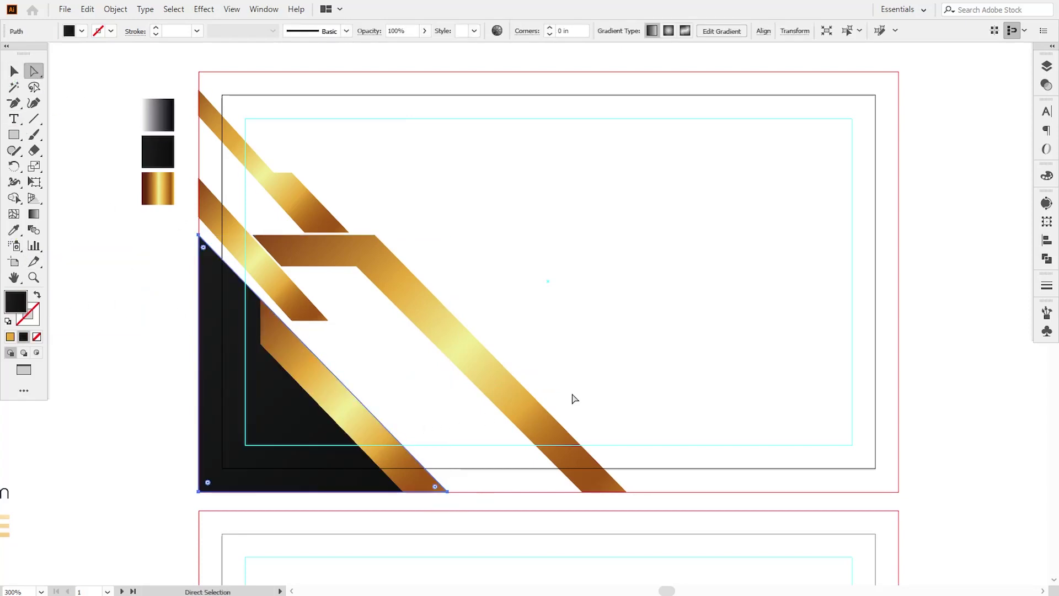
left_click(588, 374)
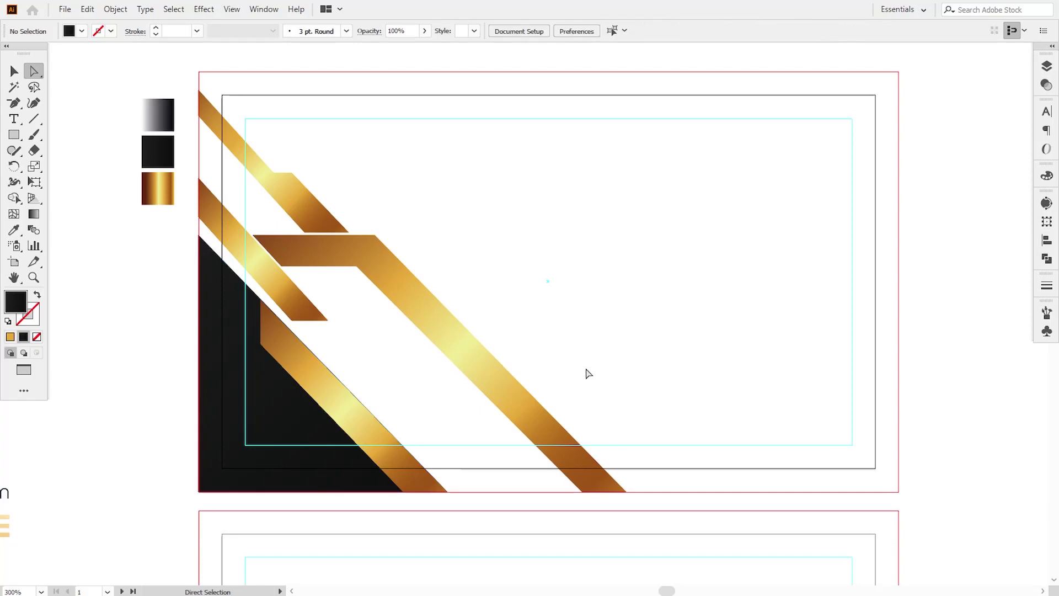
Step: Draw a closed black slanted band from the top bleed edge down along the outer edge of the bent gold band
left_click(14, 104)
left_click(60, 102)
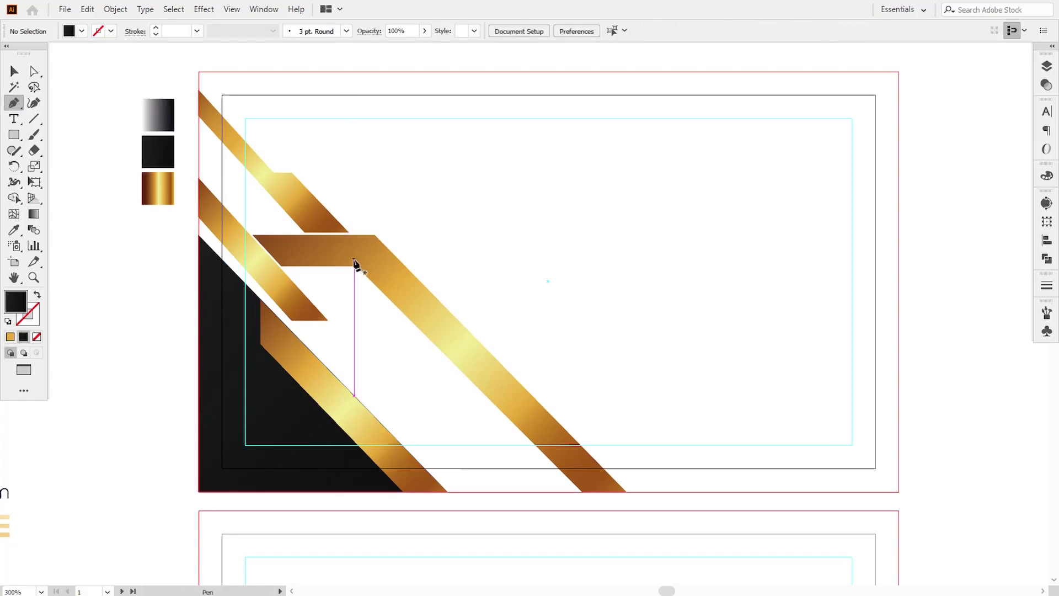
left_click(447, 309)
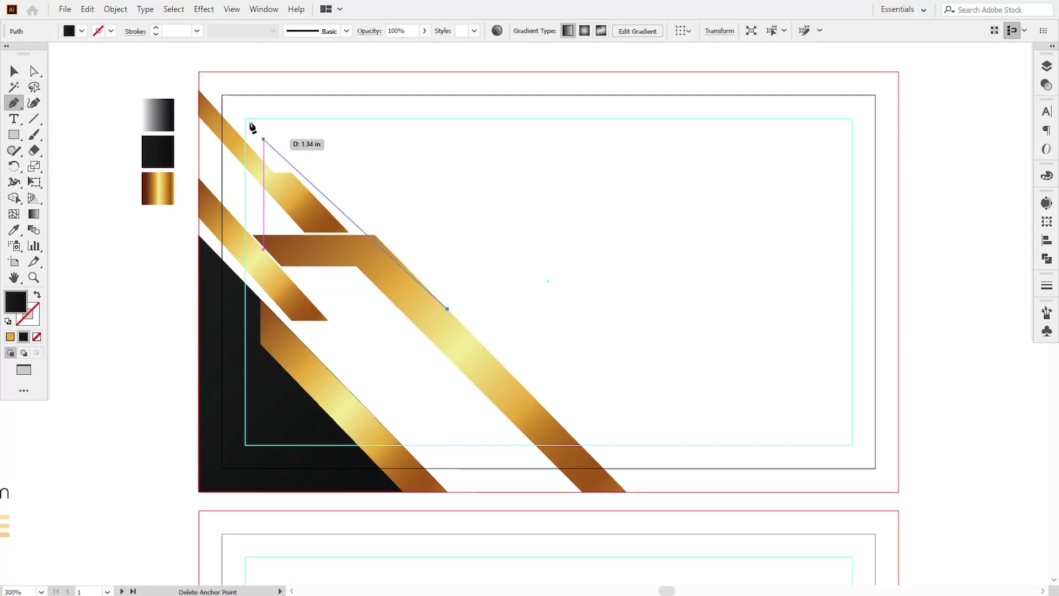
left_click(214, 71)
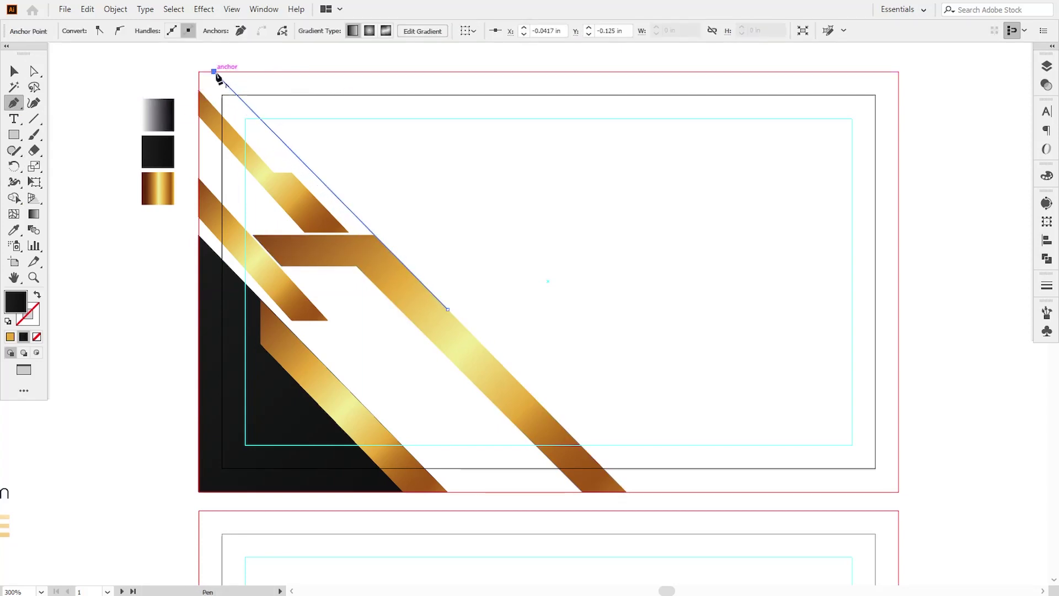
left_click(252, 72)
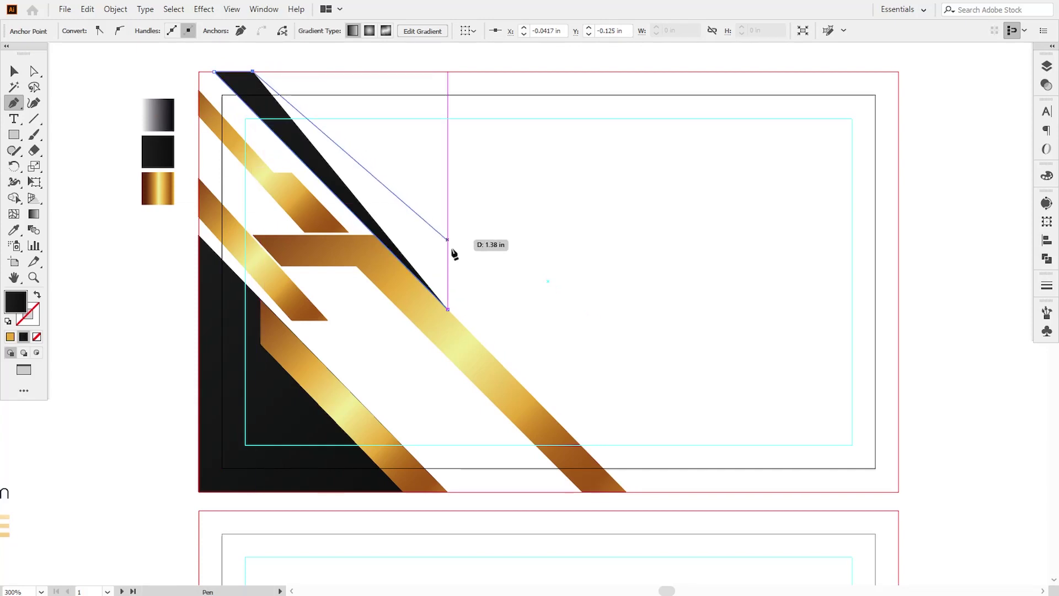
left_click(513, 332)
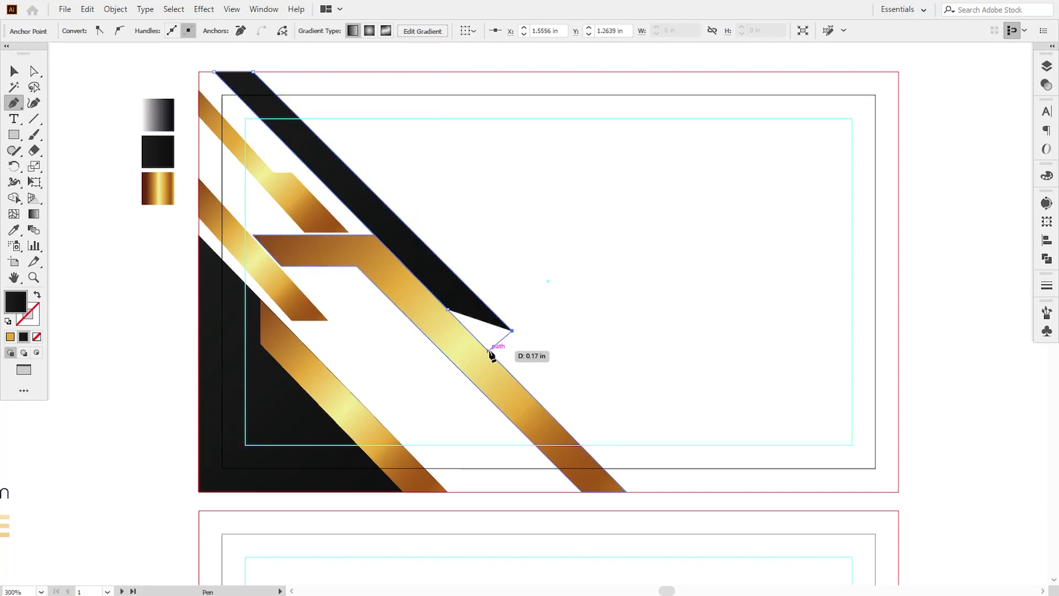
left_click(488, 350)
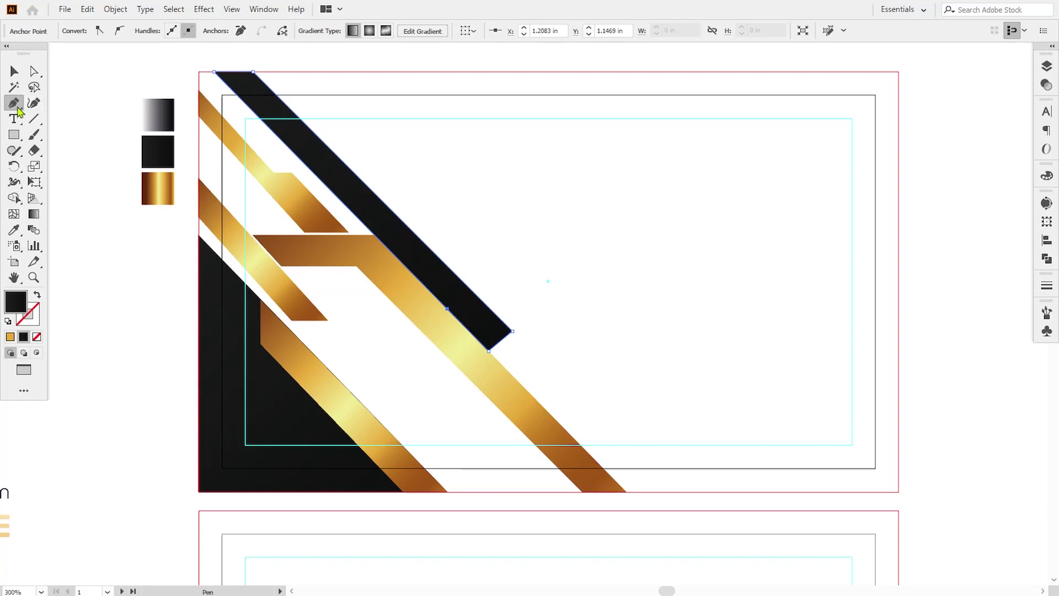
Step: Delete the extra anchor in the middle of the black band's long inner edge
left_click_drag(18, 112, 50, 130)
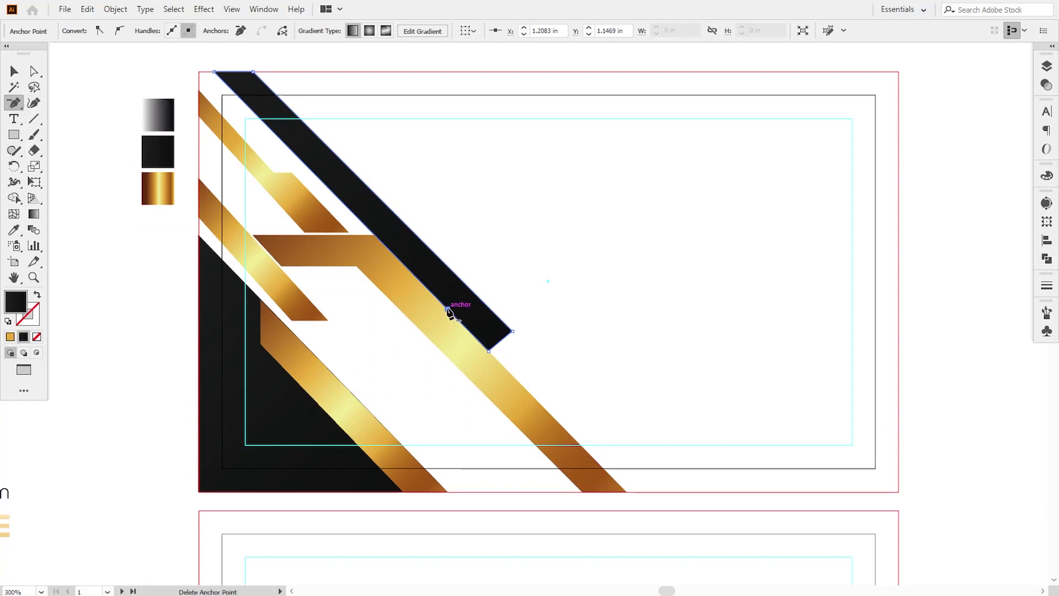
left_click(447, 310)
left_click(14, 72)
left_click(102, 136)
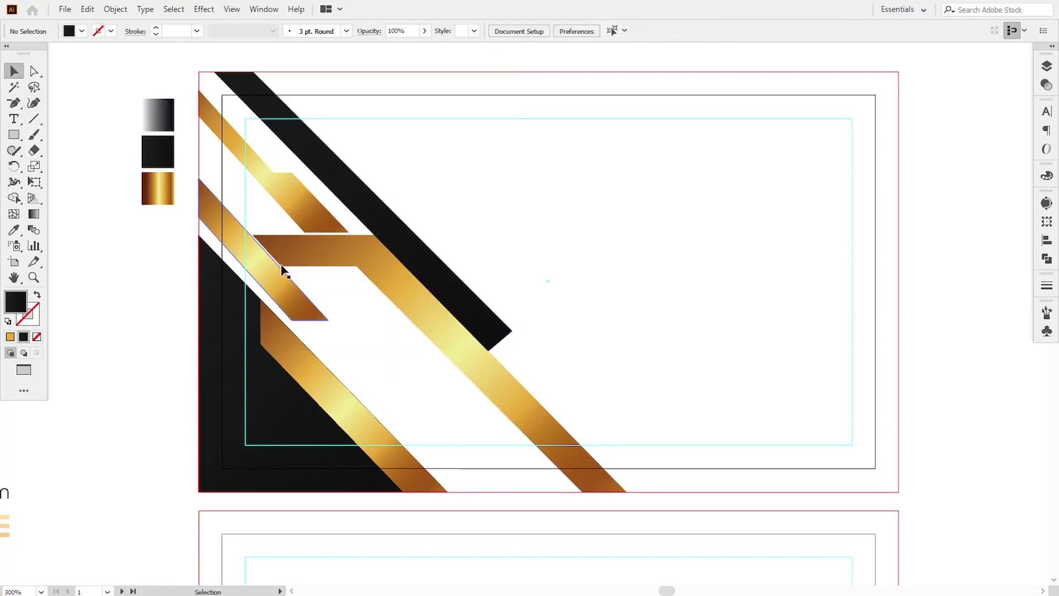
Step: Redirect the black band's gradient to run straight across its width
left_click(360, 205)
left_click(15, 229)
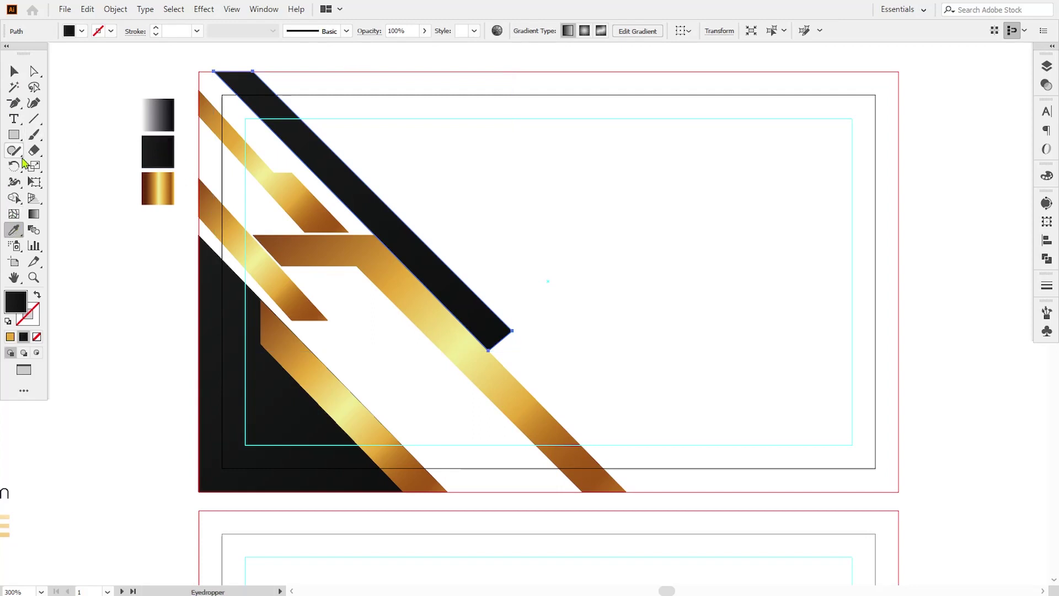
left_click(34, 214)
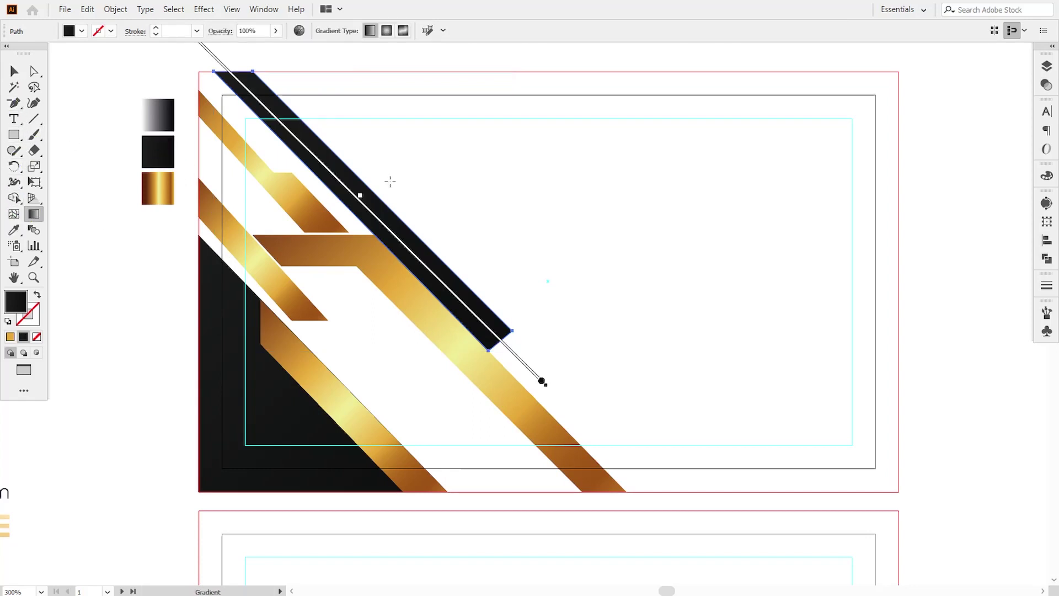
left_click_drag(377, 190, 346, 217)
left_click(15, 72)
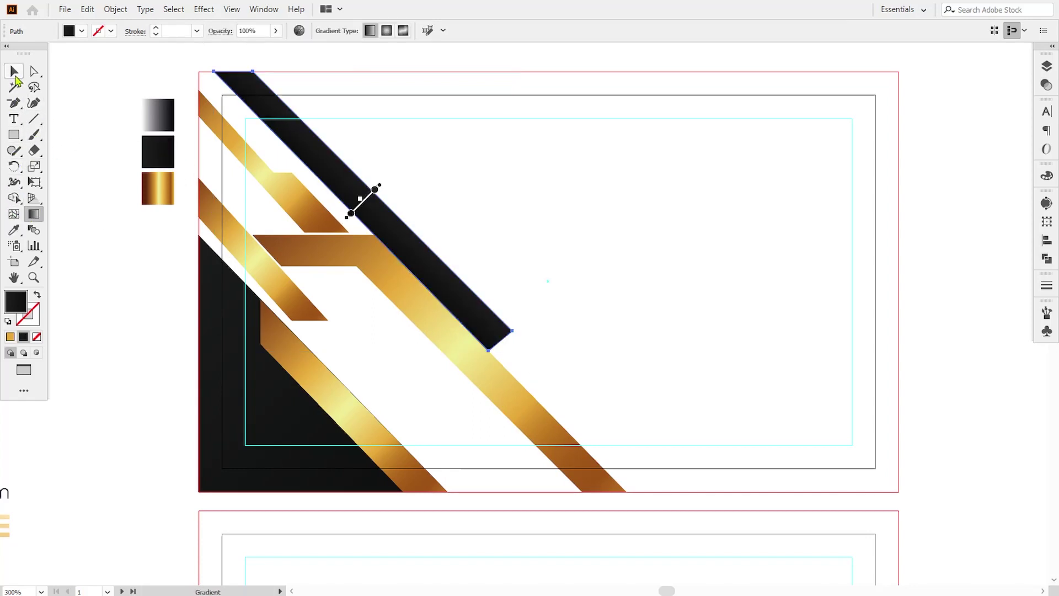
left_click(54, 114)
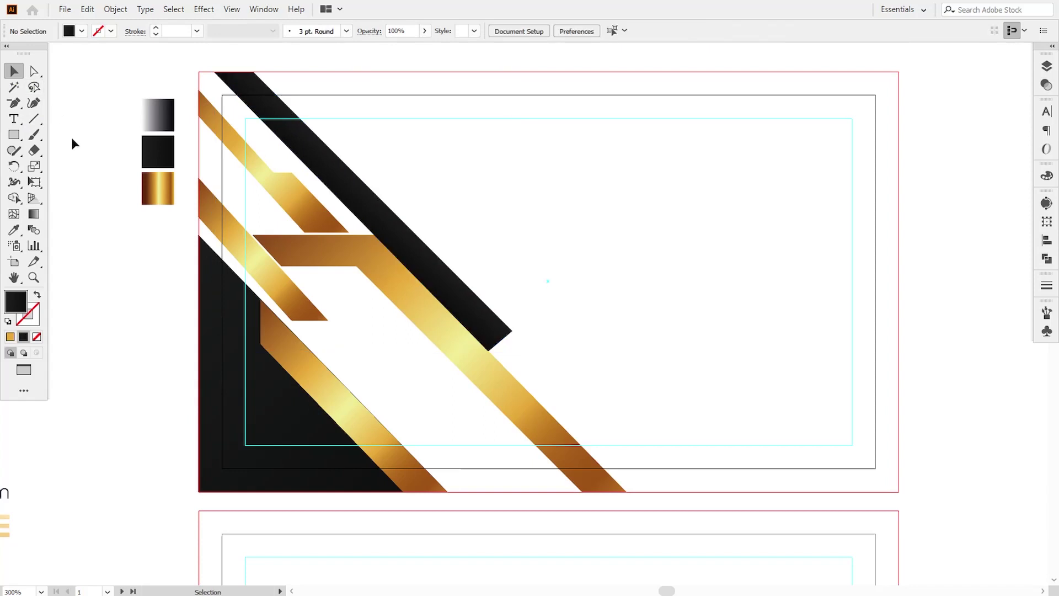
Step: Nudge the black band's outer top anchor slightly right and extend its outer lower corner to give the band a horizontal end
left_click(33, 70)
left_click(259, 89)
left_click(252, 72)
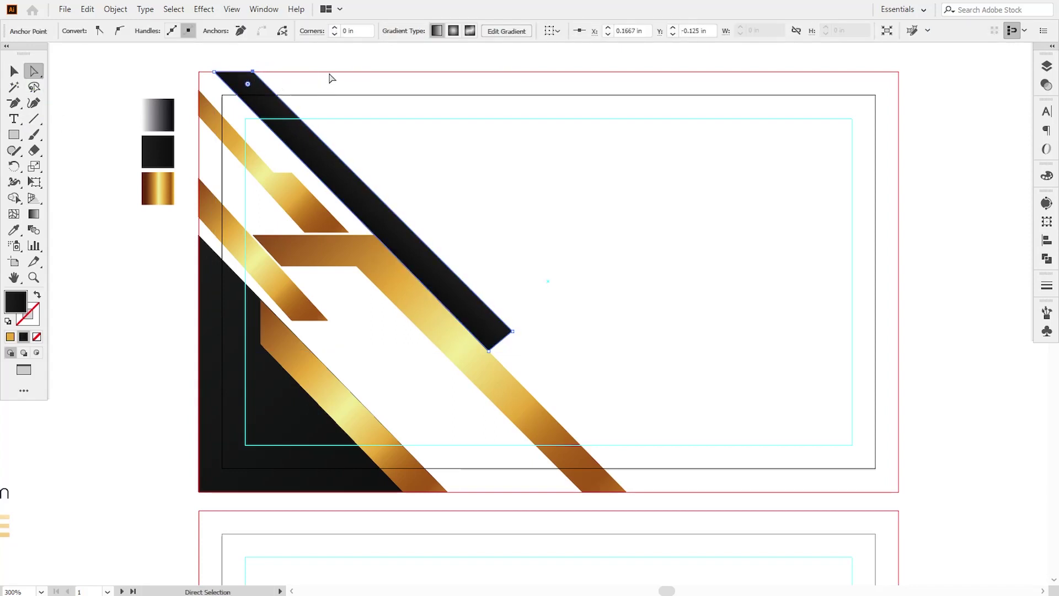
key("Right")
left_click(329, 69)
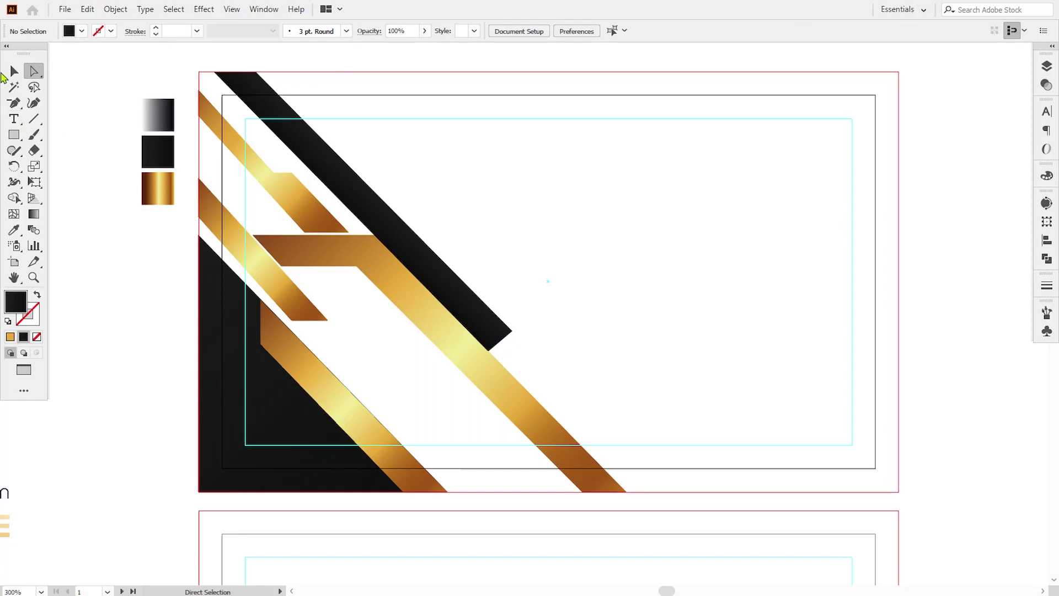
left_click(355, 179)
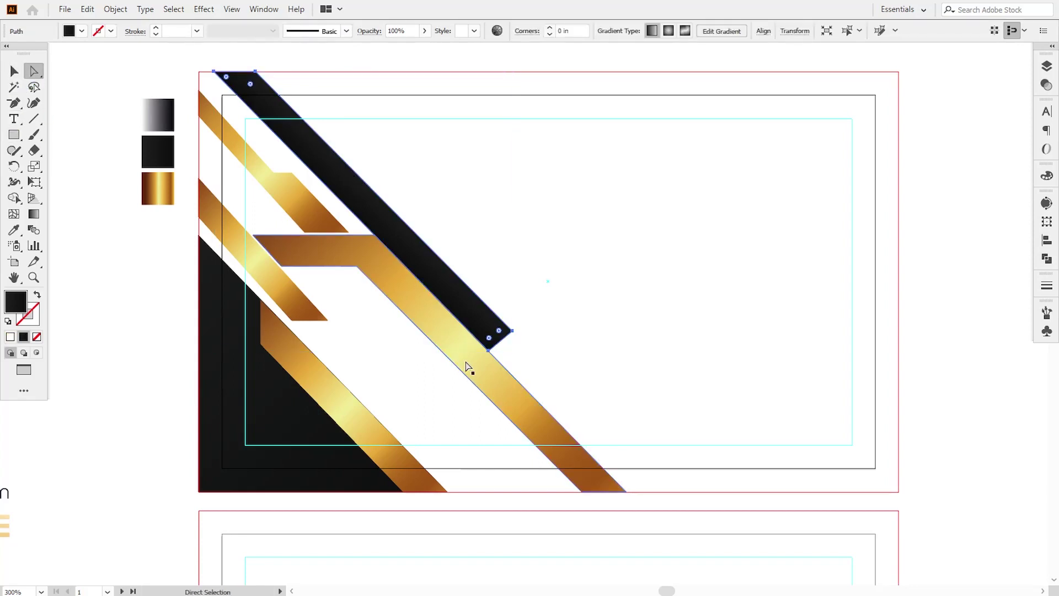
left_click_drag(512, 331, 533, 352)
left_click(597, 383)
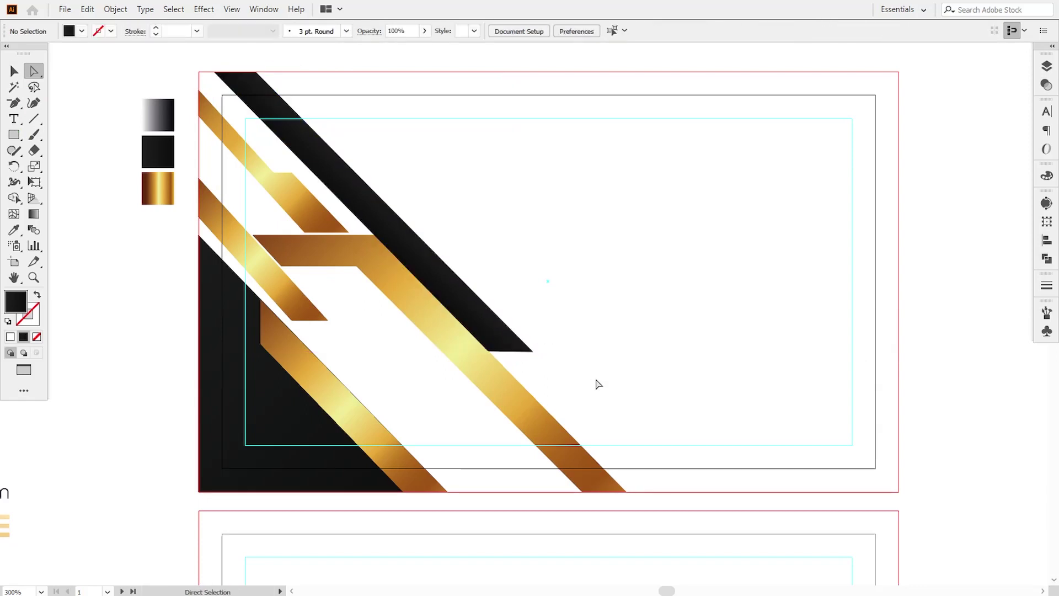
Step: Offset the path of the upper black slanted band inward by -0.03 in with mitered joins
left_click(14, 71)
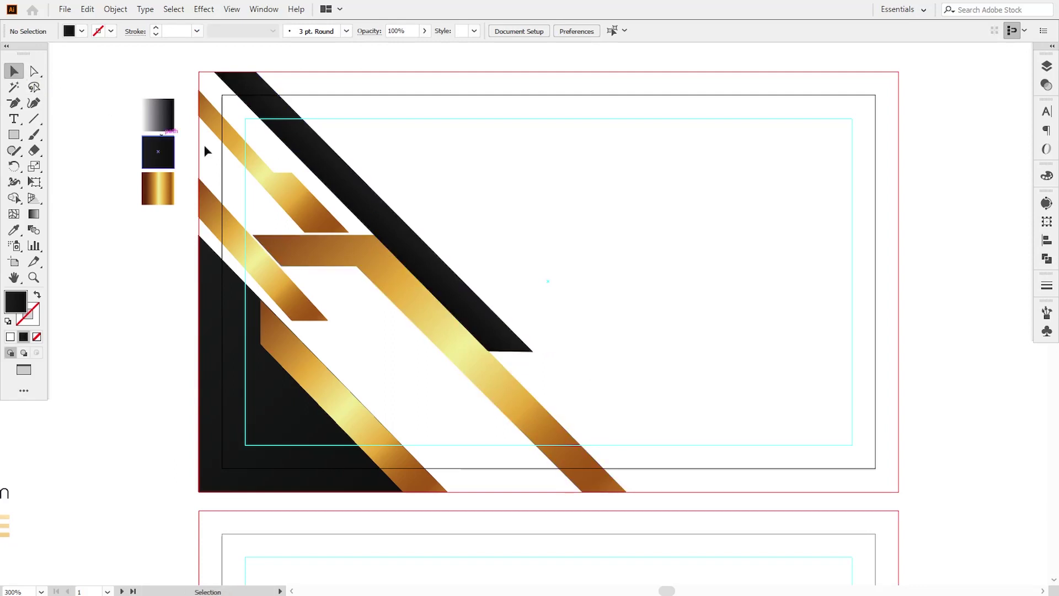
left_click(298, 154)
left_click(115, 8)
mouse_move(273, 324)
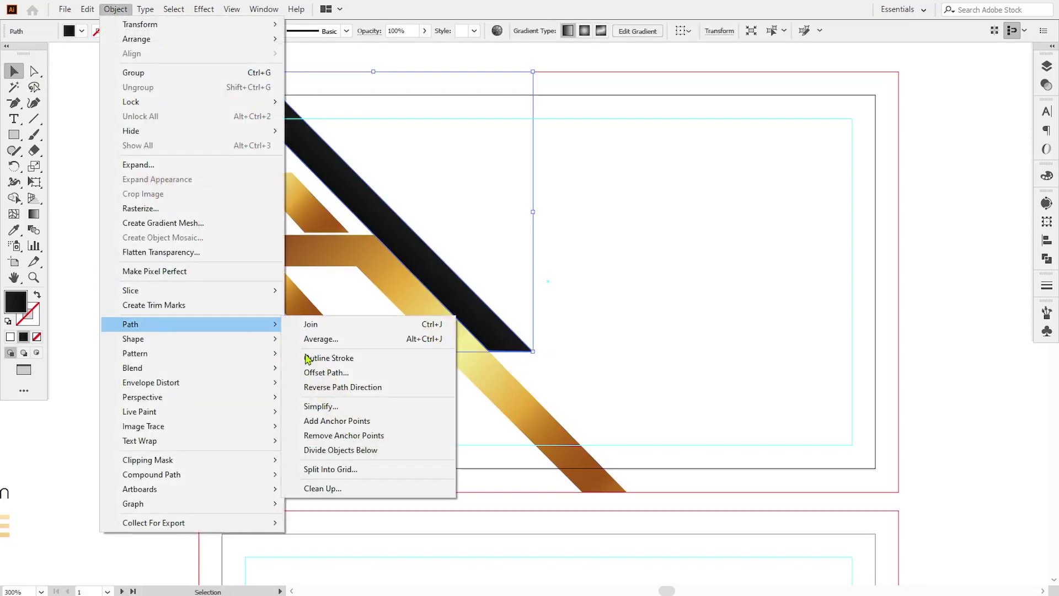
left_click(322, 373)
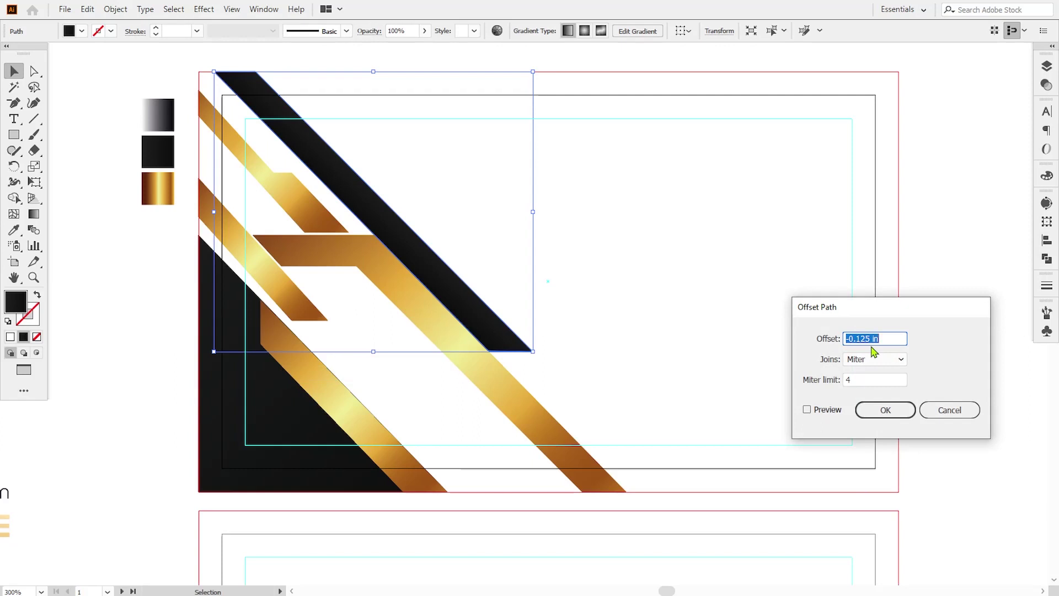
type("0")
key("BackSpace")
type("-0.05")
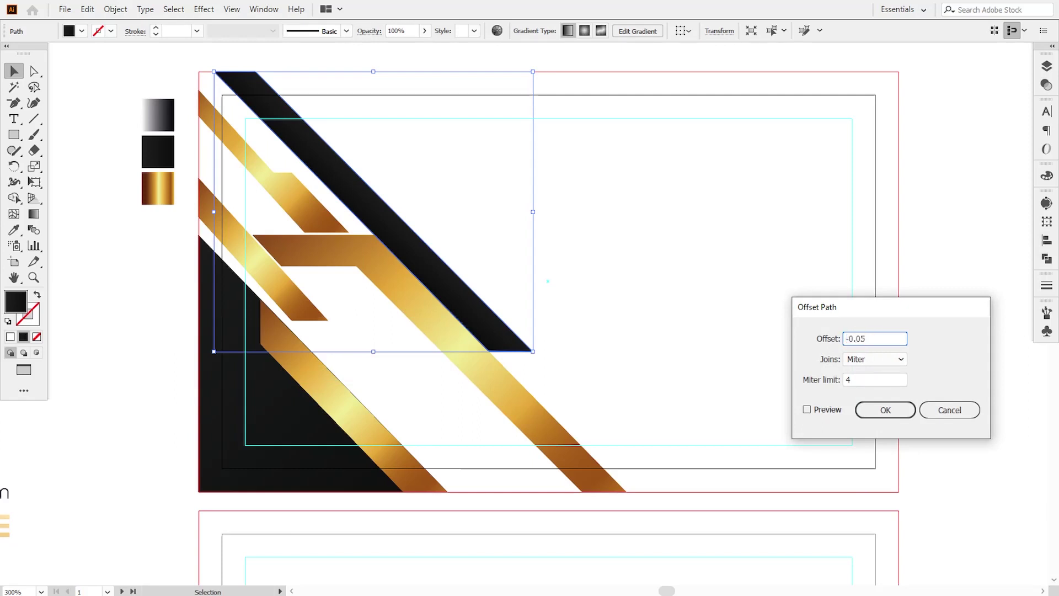
left_click(807, 410)
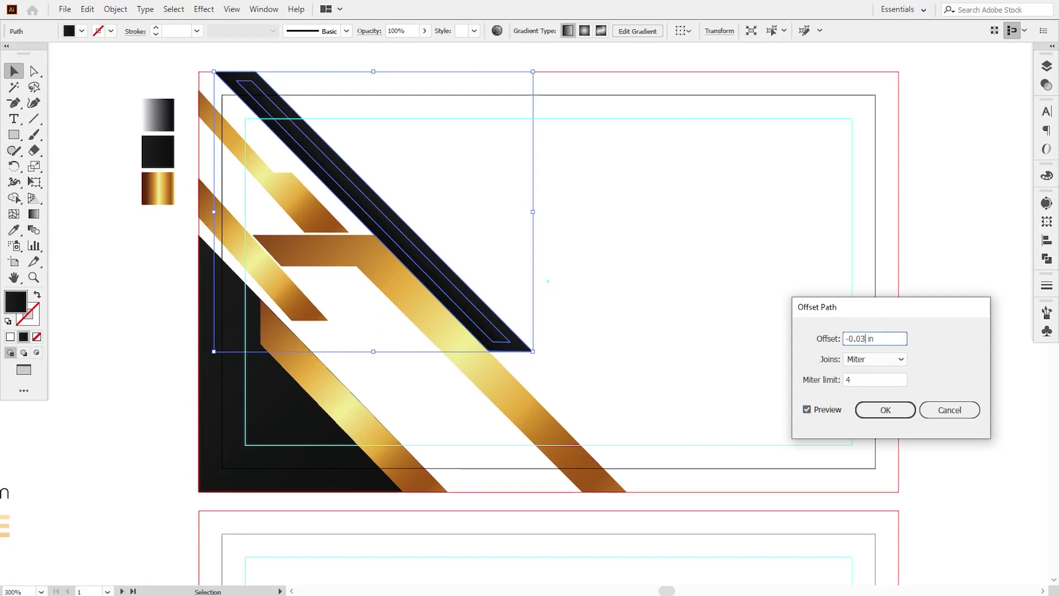
key("Tab")
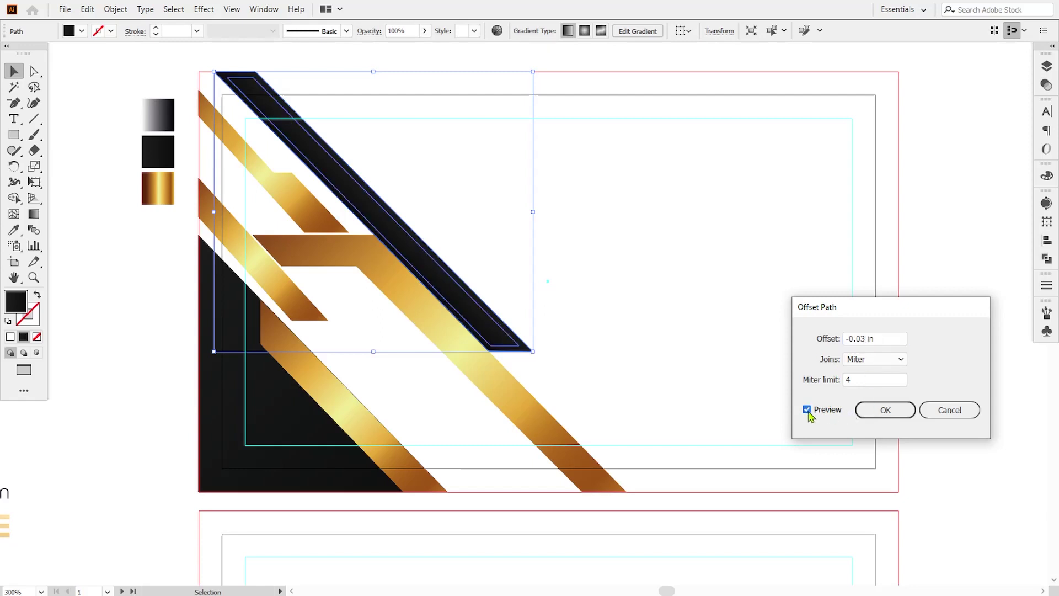
left_click(885, 410)
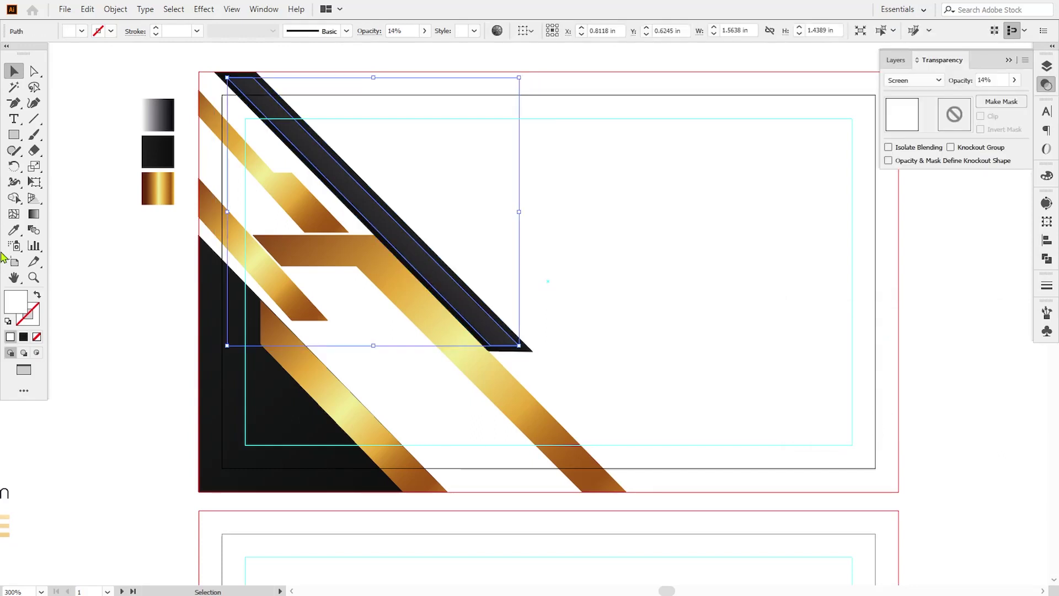
Step: Fill the inset band with the sample white-to-black gradient and run the gradient straight across the band's width
left_click(14, 231)
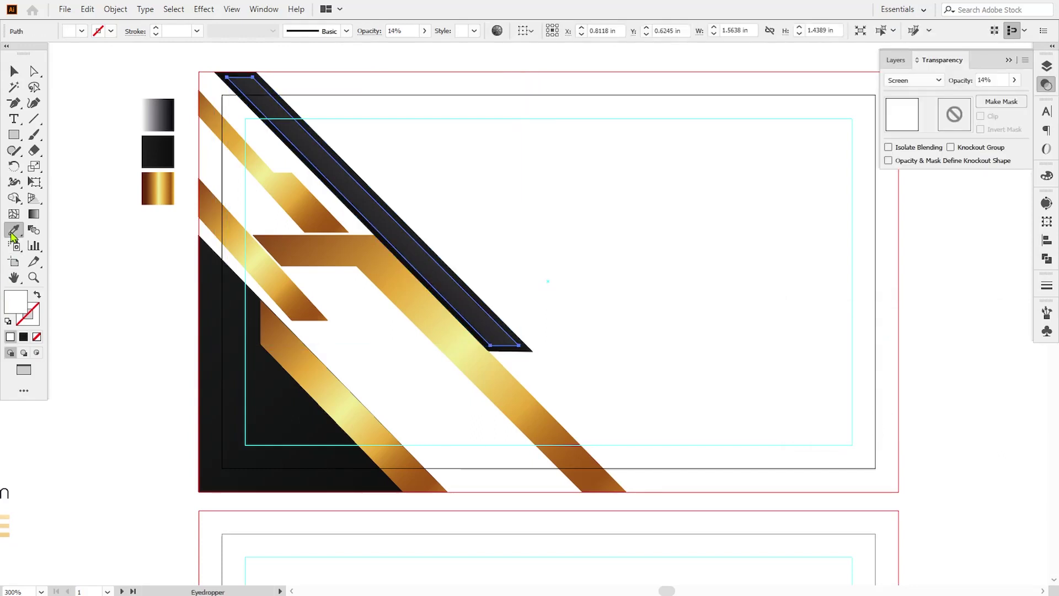
left_click(156, 121)
left_click(34, 216)
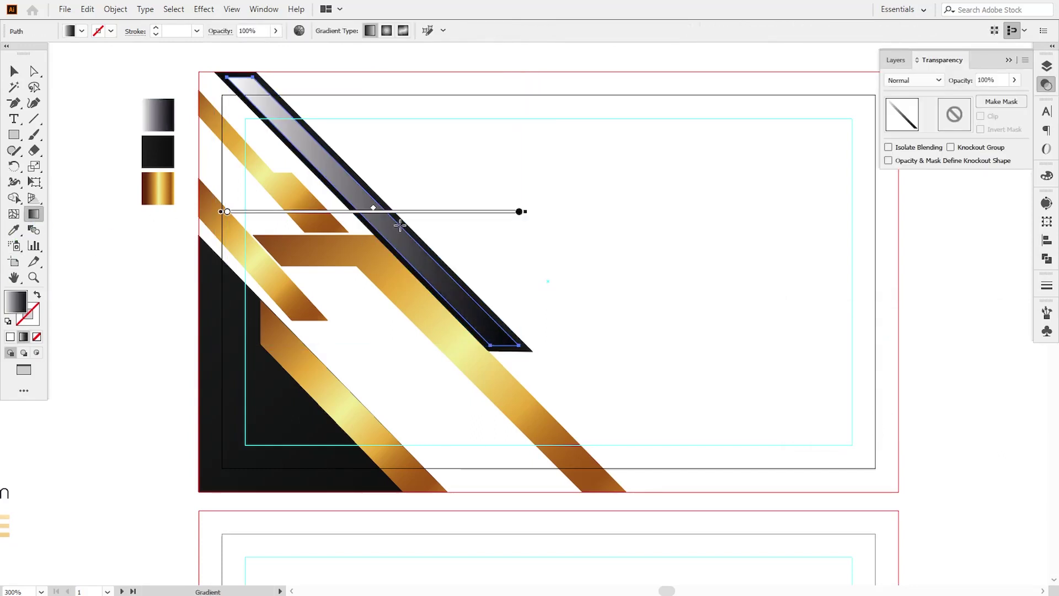
mouse_move(394, 217)
left_mouse_down()
mouse_move(367, 238)
mouse_move(390, 220)
mouse_move(381, 204)
left_mouse_up()
Step: Set the inset band's blend mode to Screen and its opacity to 26%, then deselect it
left_click(914, 80)
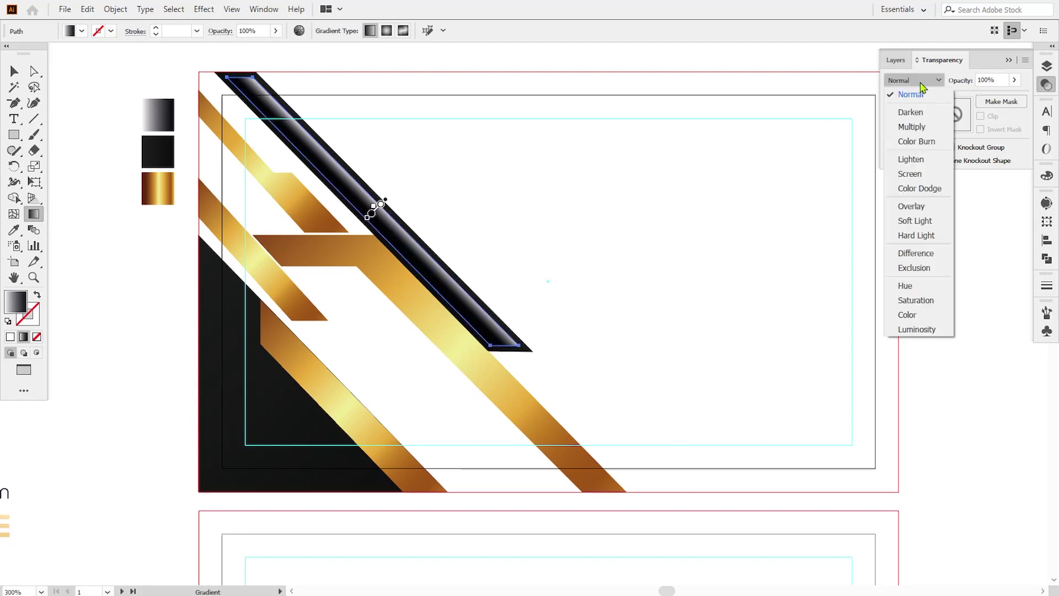
left_click(906, 173)
left_click(1014, 80)
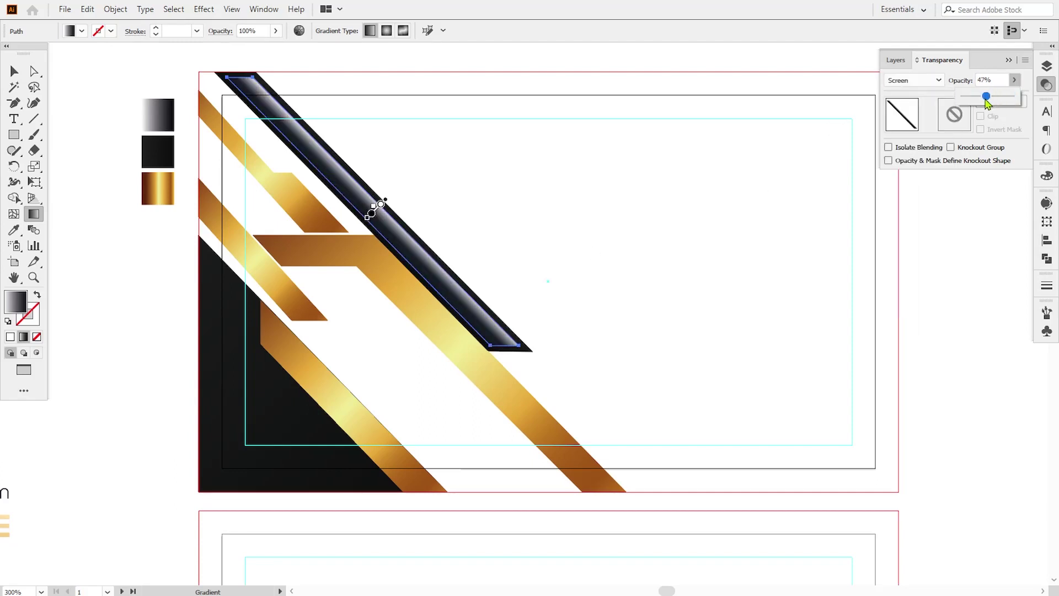
left_click_drag(987, 102, 978, 99)
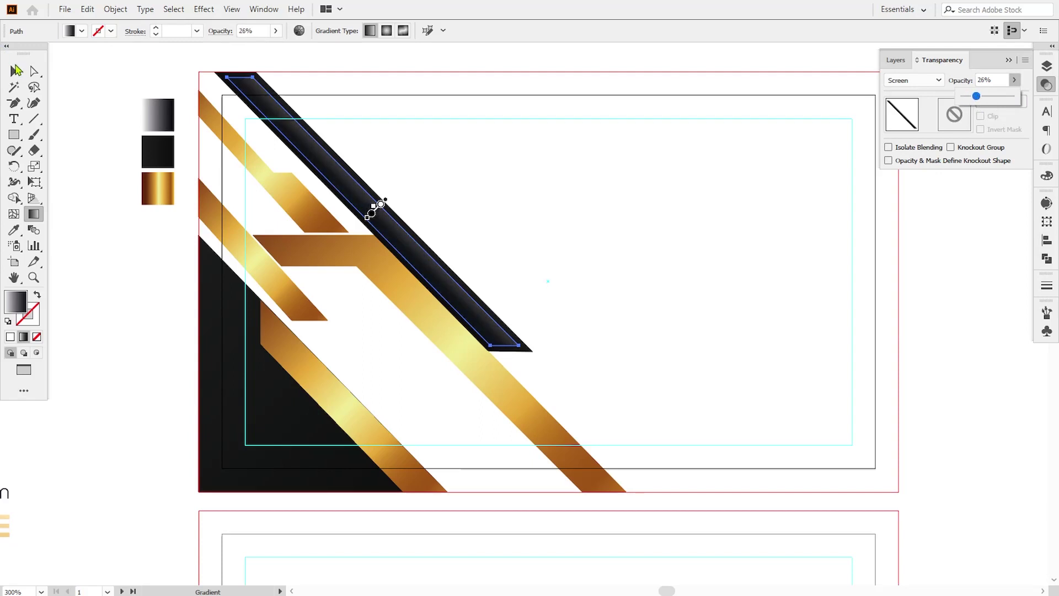
left_click(16, 70)
left_click(101, 175)
Step: Draw a closed slanted band with the Pen tool inside the bent gold band, about 0.47 in wide at the lower bleed edge
left_click(14, 103)
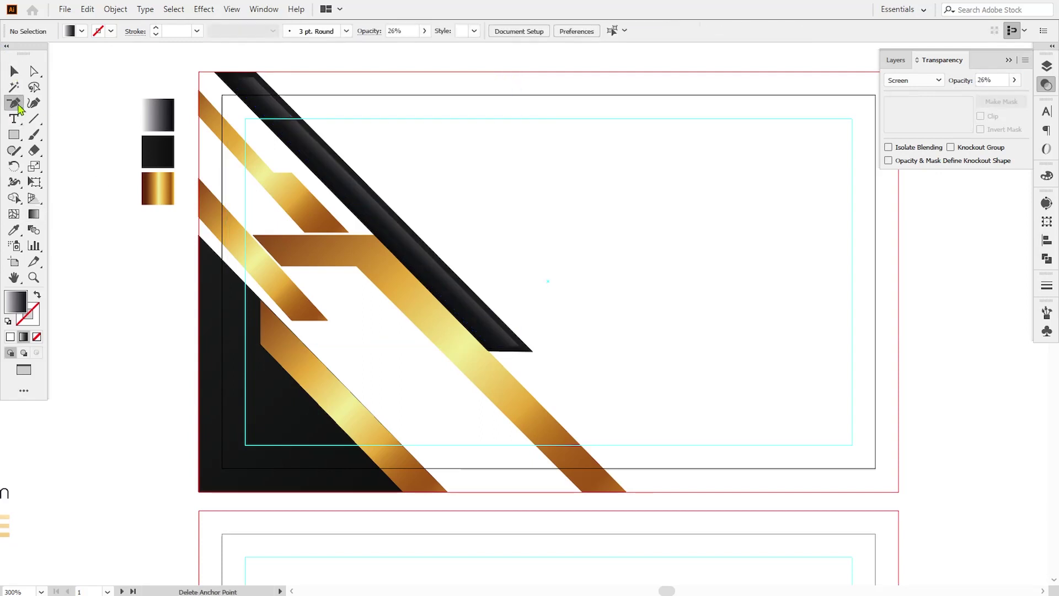
left_click(285, 272)
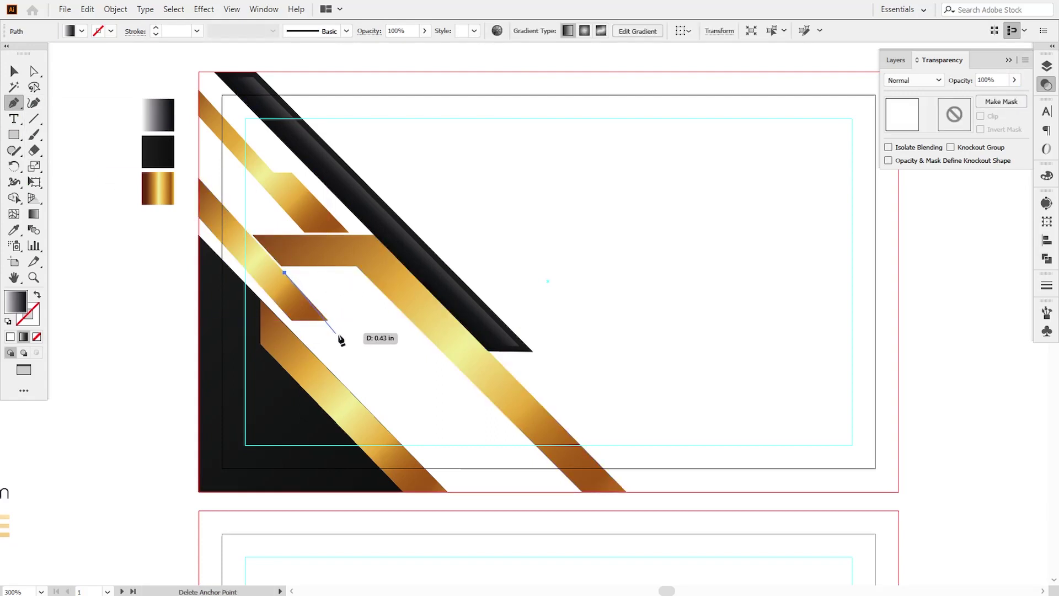
left_click(484, 492)
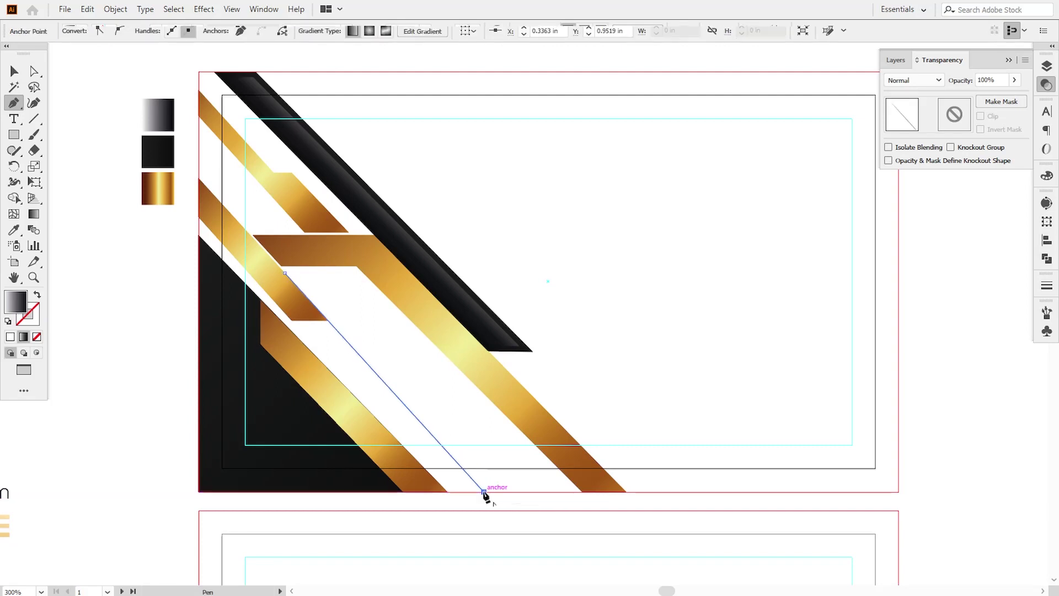
left_click(522, 492)
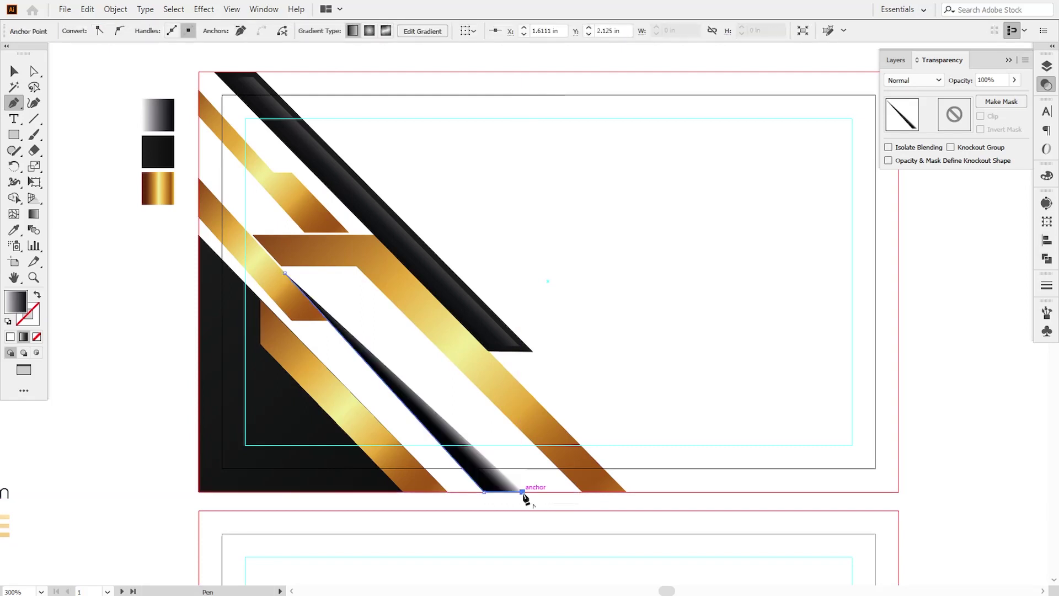
key("ctrl+z")
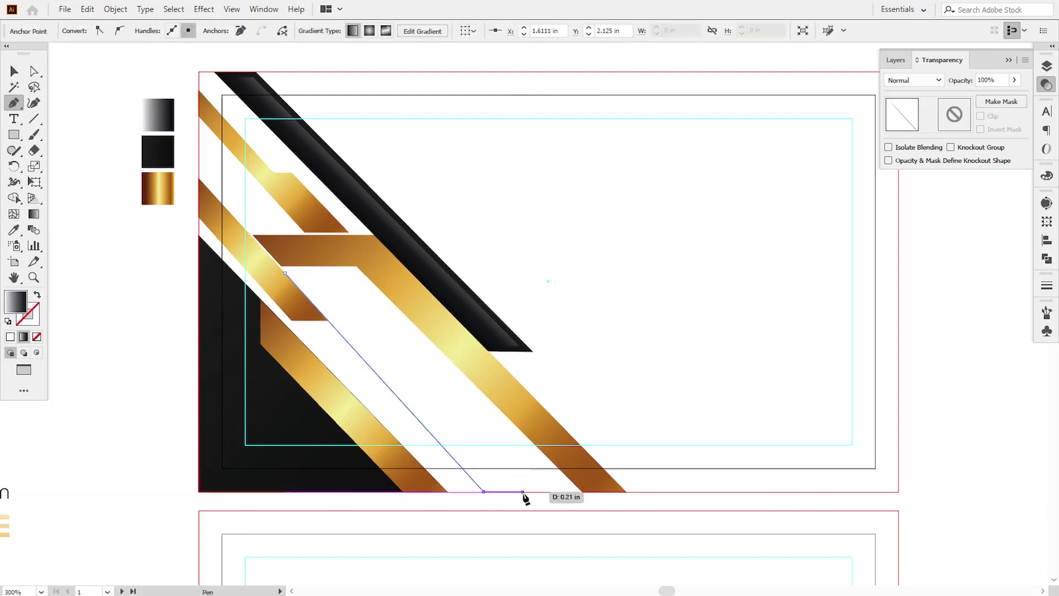
left_click(572, 492)
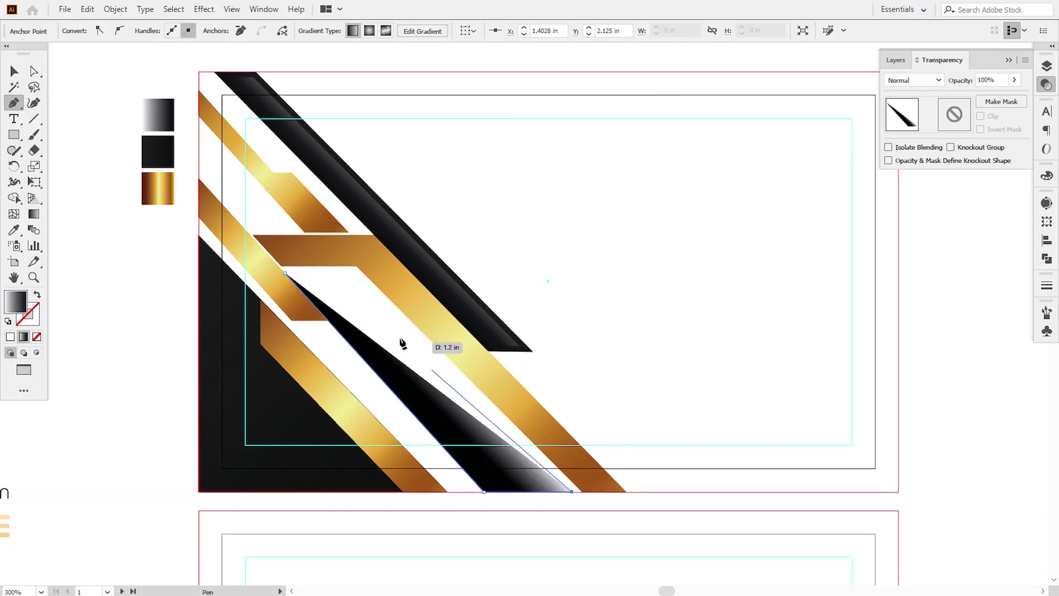
left_click(349, 270)
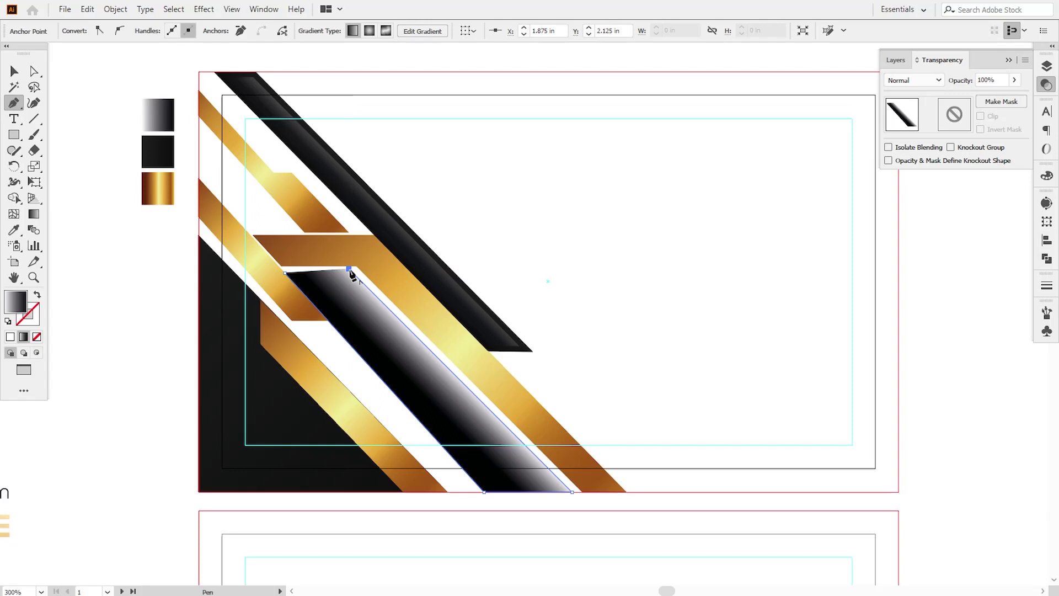
left_click(284, 272)
Step: Level the new band's top edge and shift its corner anchors slightly right to run evenly alongside the bent gold band
key("a")
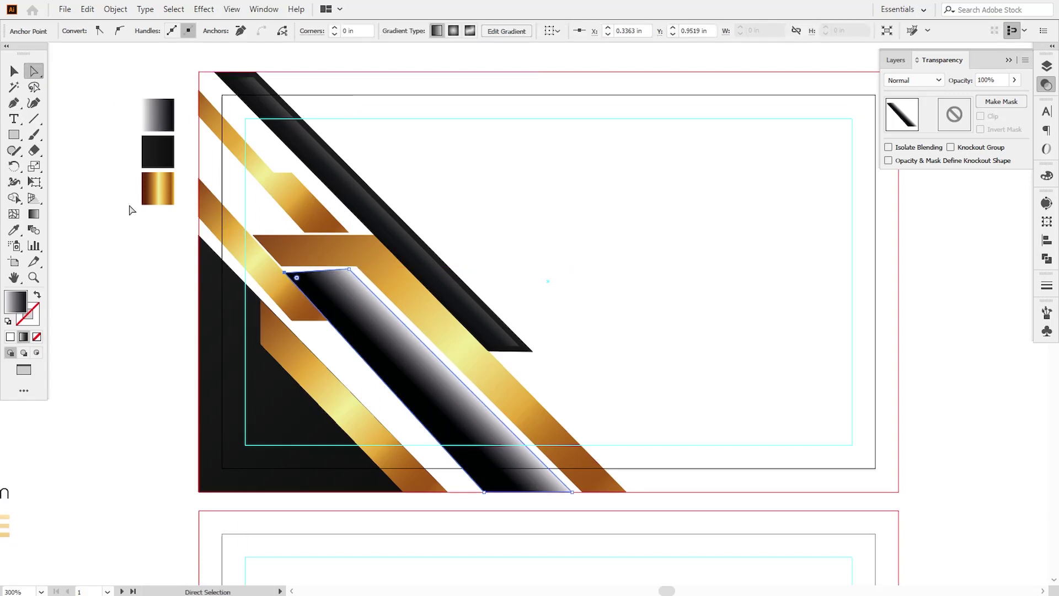
left_click(572, 491)
key("Right")
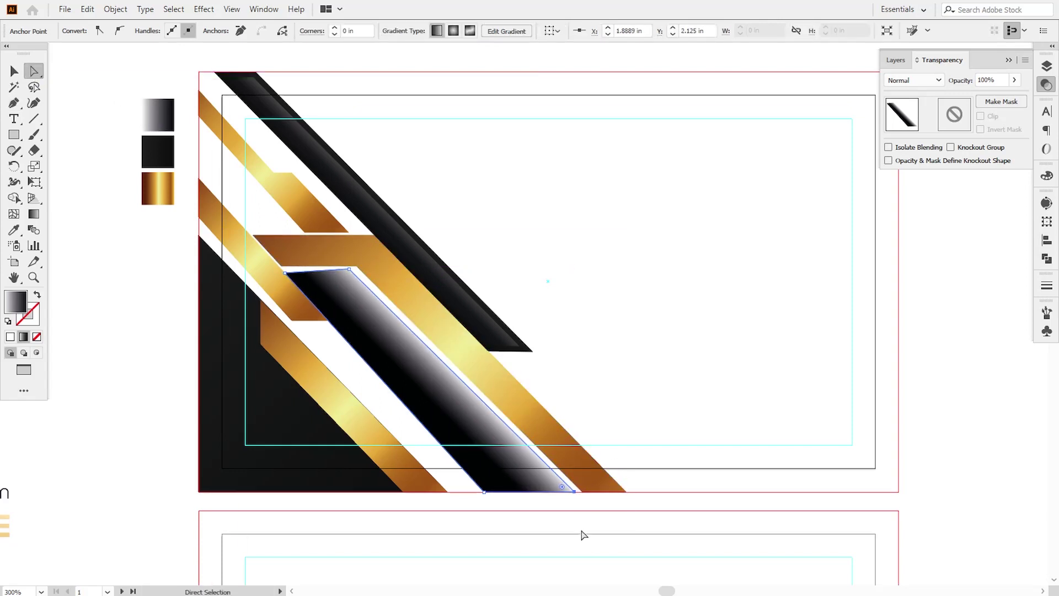
left_click(351, 270)
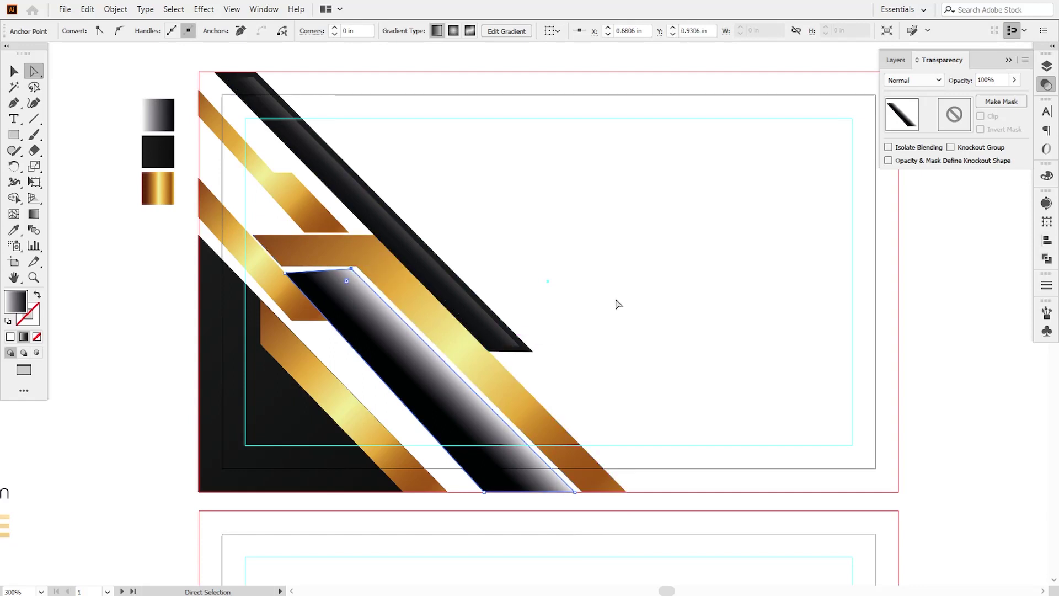
key("Right")
left_click_drag(285, 273, 288, 273)
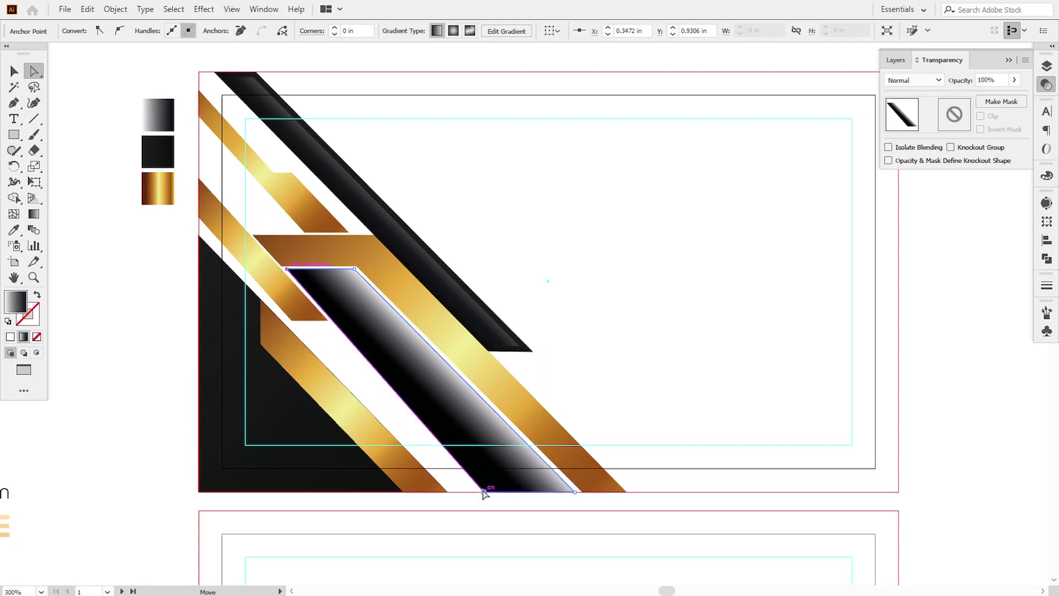
left_click(484, 491)
left_click(498, 512)
left_click(308, 281)
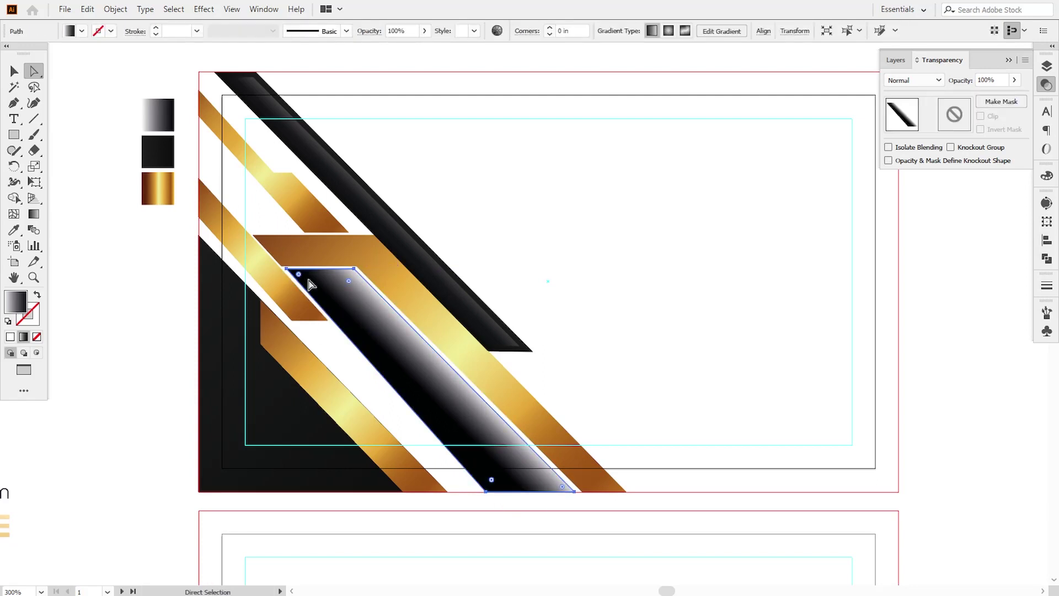
left_click(529, 512)
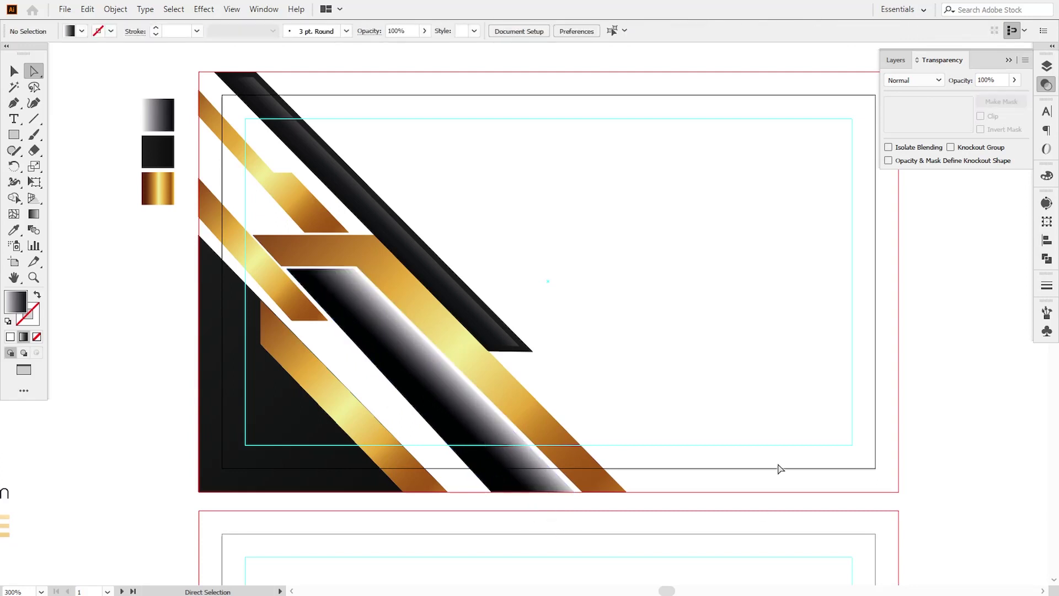
Step: Fill the new slanted band with the sample black gradient and deselect it
left_click(426, 371)
key("i")
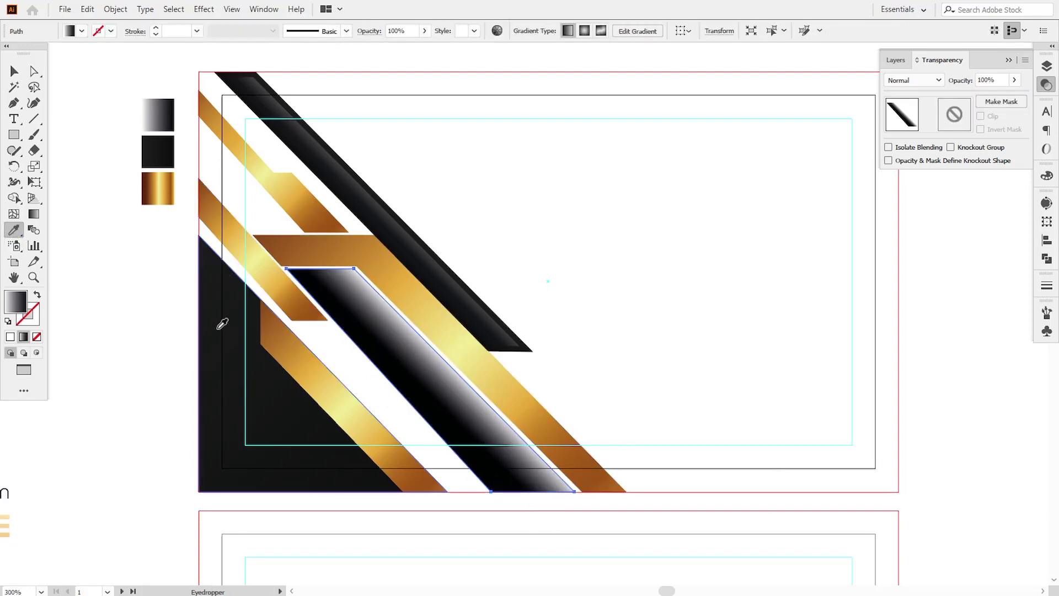
left_click(154, 154)
left_click(15, 70)
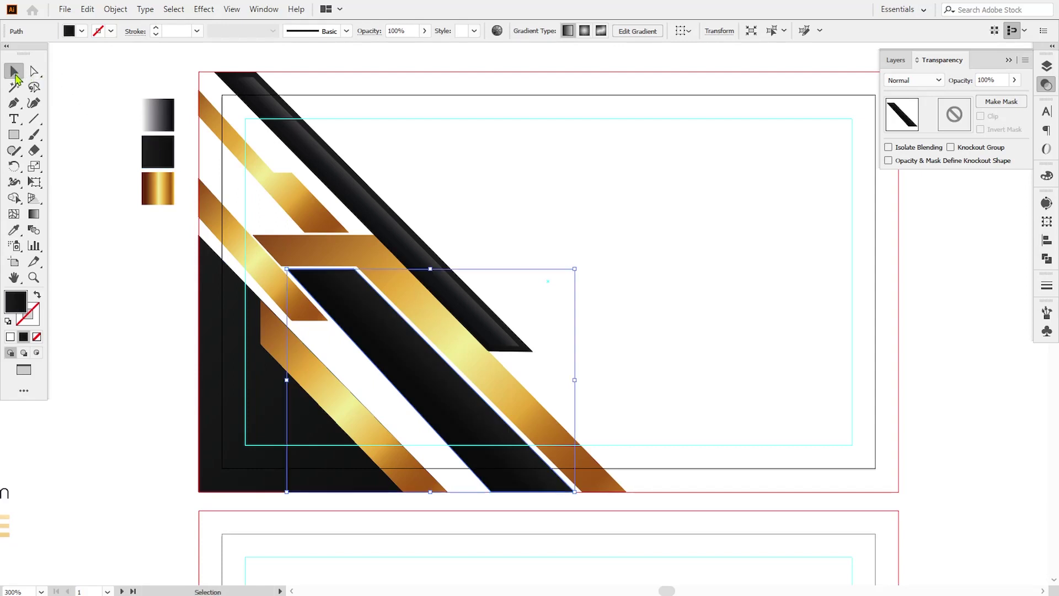
left_click(91, 295)
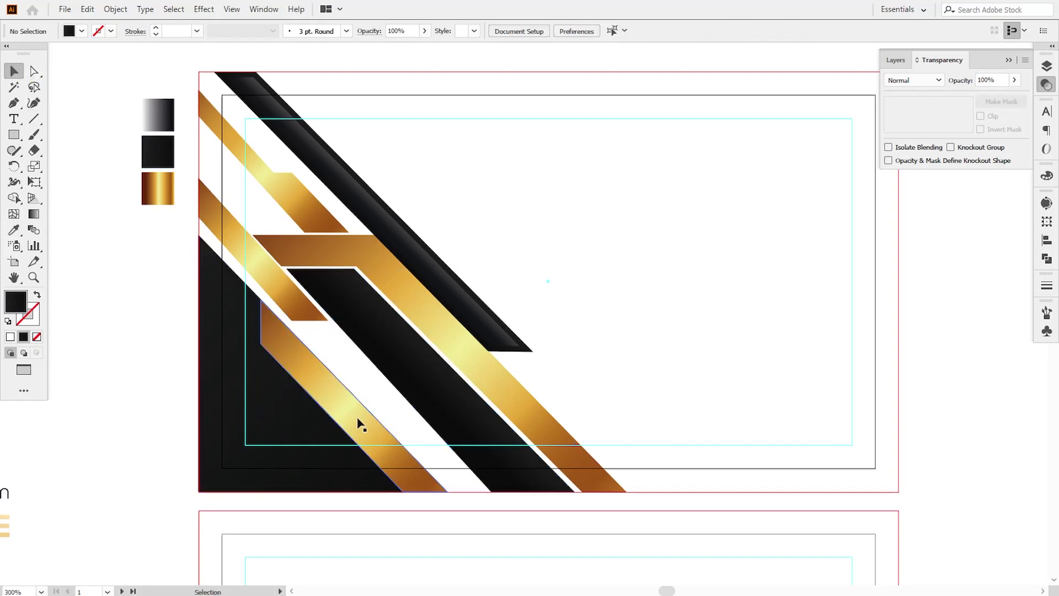
Step: Lower the new band's top edge slightly and move its two inner-edge anchors right, the lower one to X 1.5 in
left_click(451, 382)
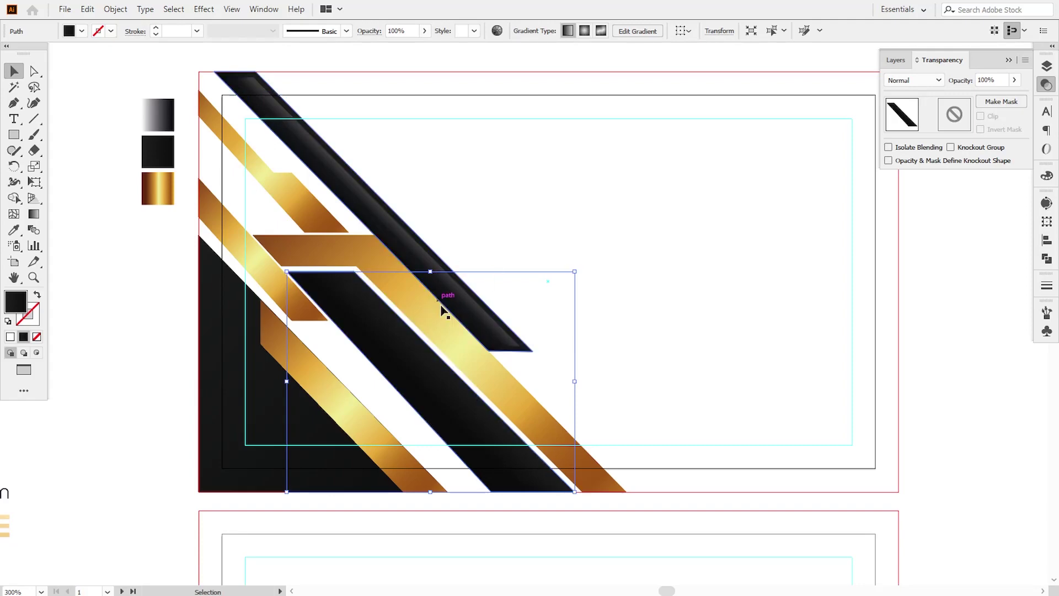
left_click(635, 307)
key("a")
left_click(320, 280)
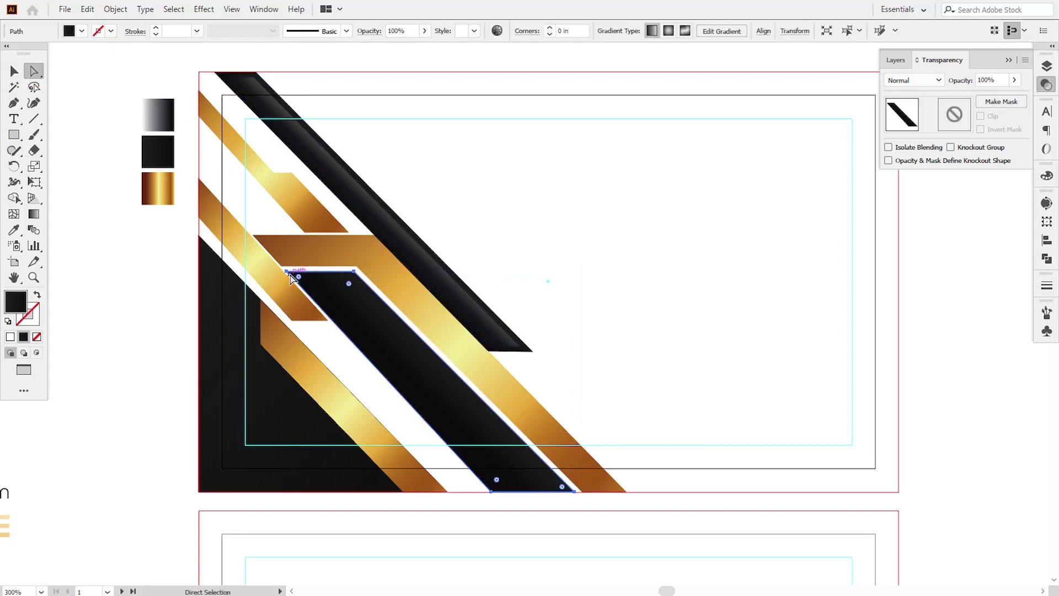
left_click(287, 272)
left_click(287, 272)
left_click_drag(291, 272, 292, 272)
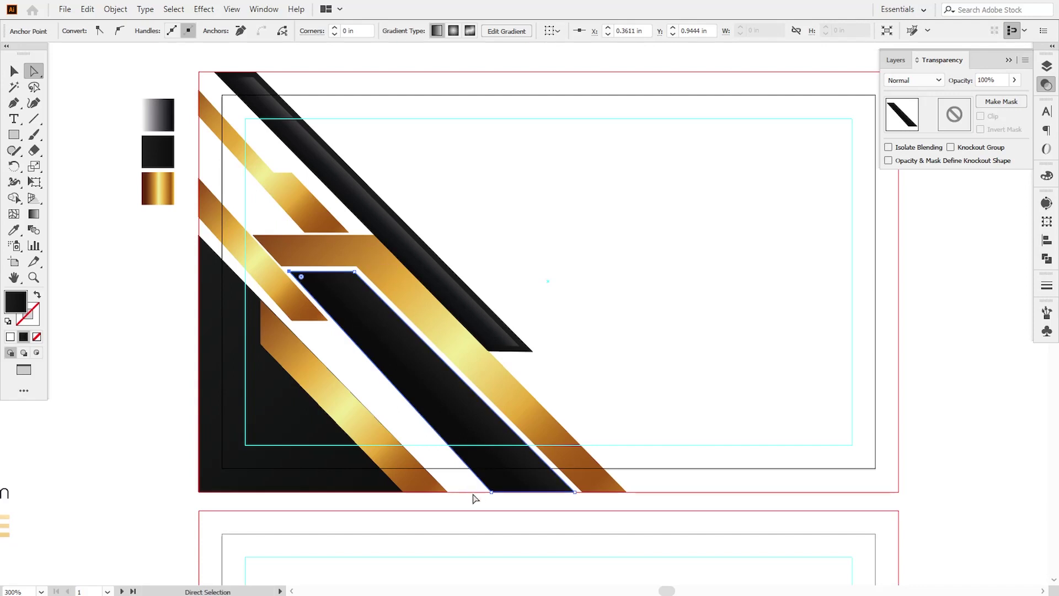
left_click_drag(493, 492, 501, 493)
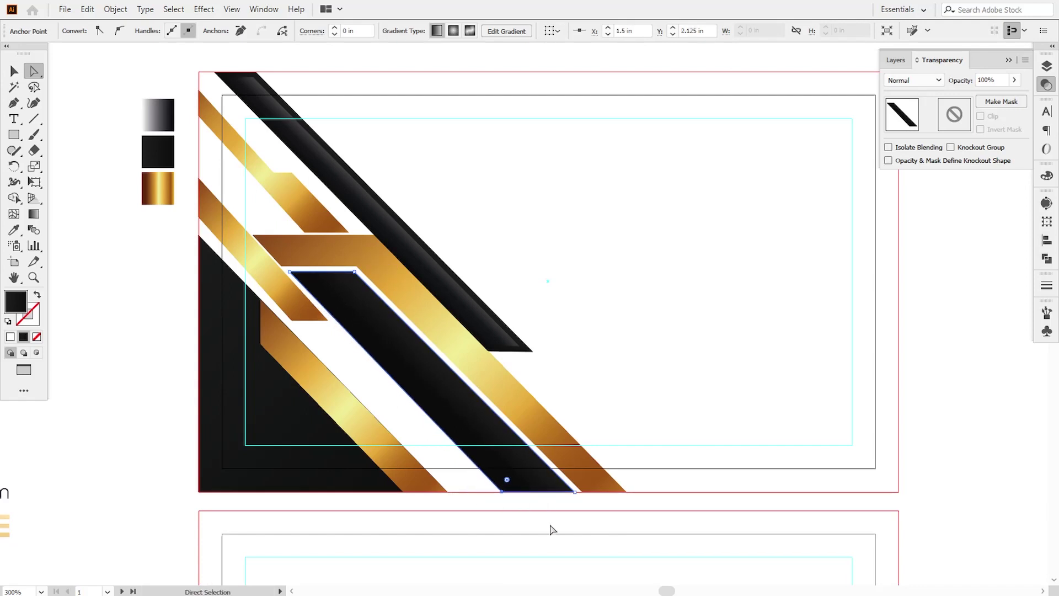
left_click(554, 530)
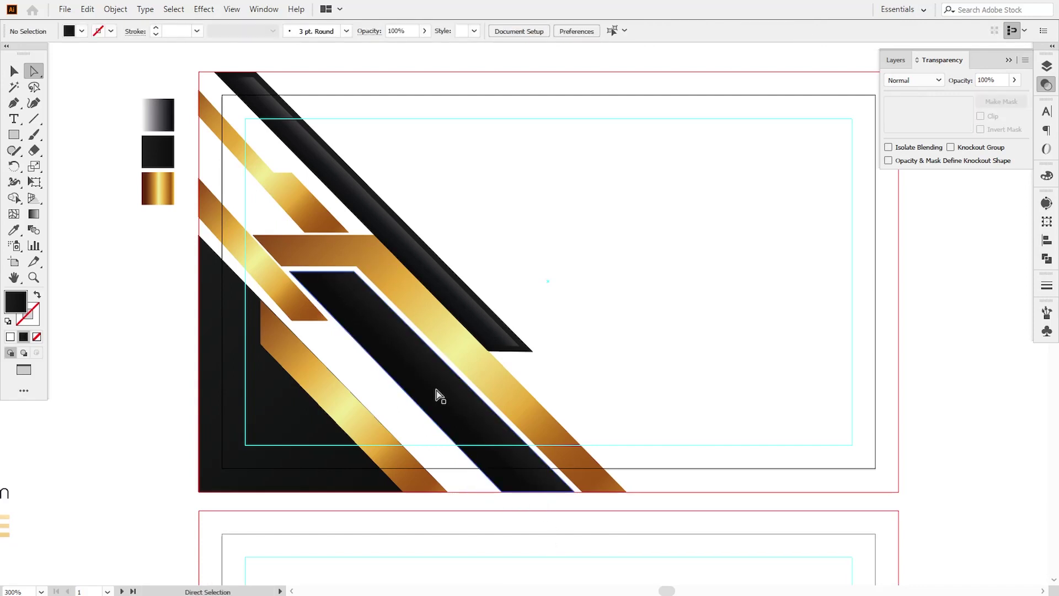
Step: Sample the upper black band's fill onto the new slanted band with the Eyedropper
left_click(13, 71)
left_click(395, 359)
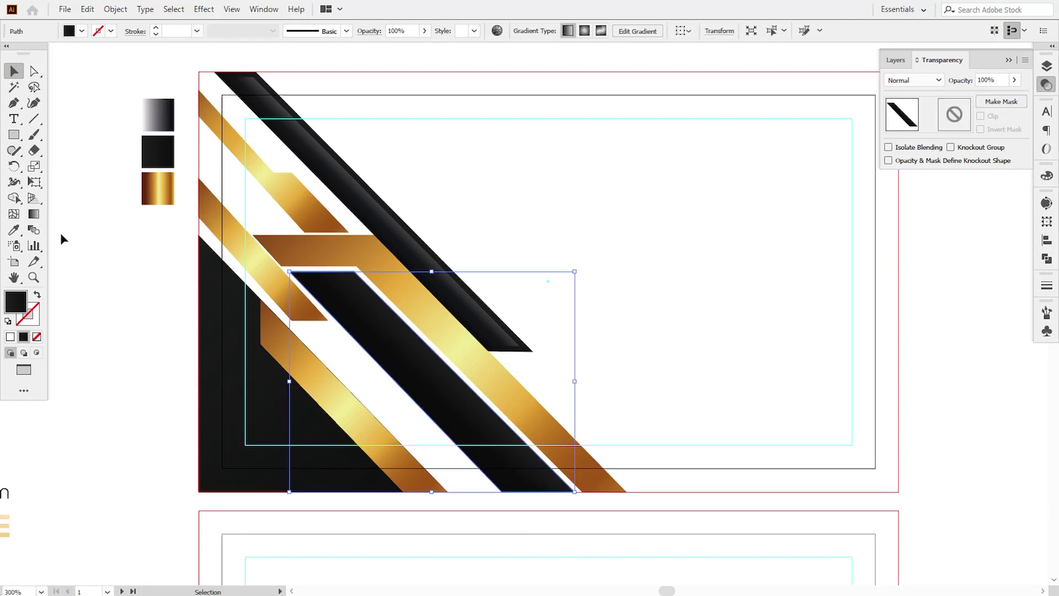
left_click(14, 230)
left_click(367, 204)
key("v")
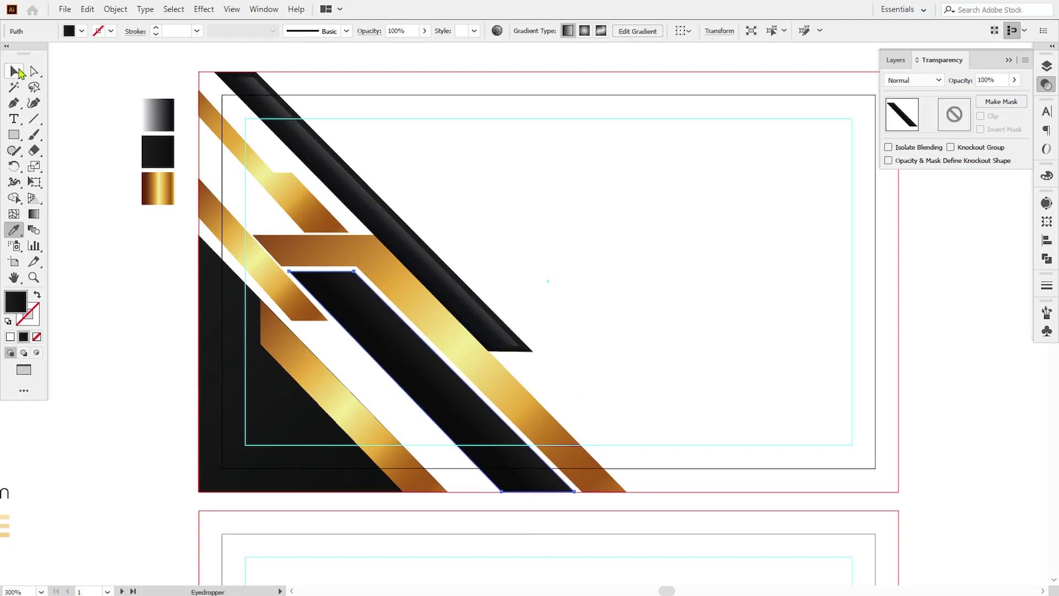
Step: Offset the lower slanted black band's path inward by -0.03 in with miter joins
left_click(115, 9)
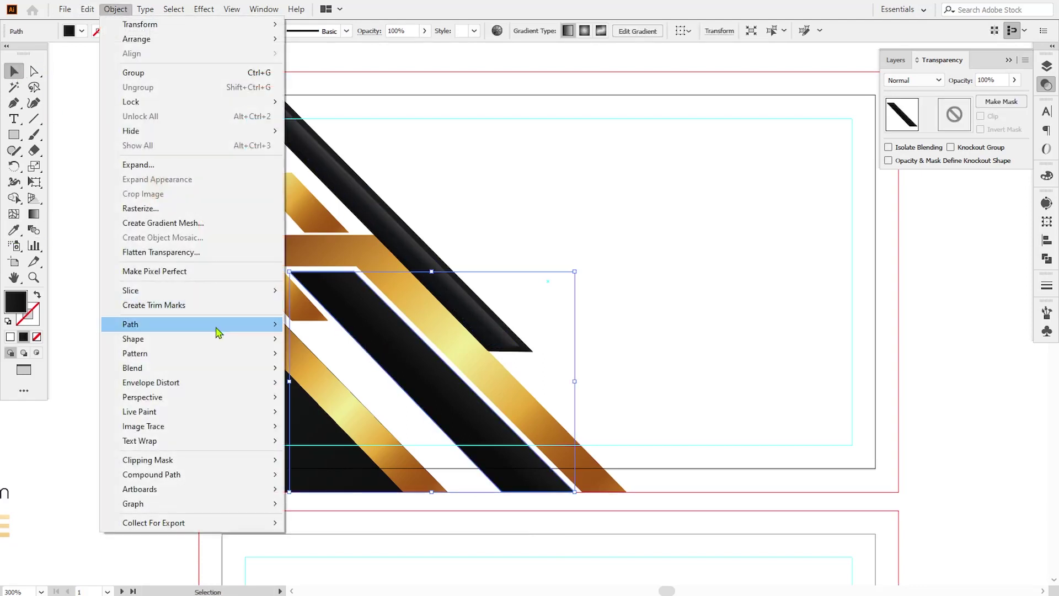
mouse_move(220, 326)
left_click(359, 371)
left_click(807, 410)
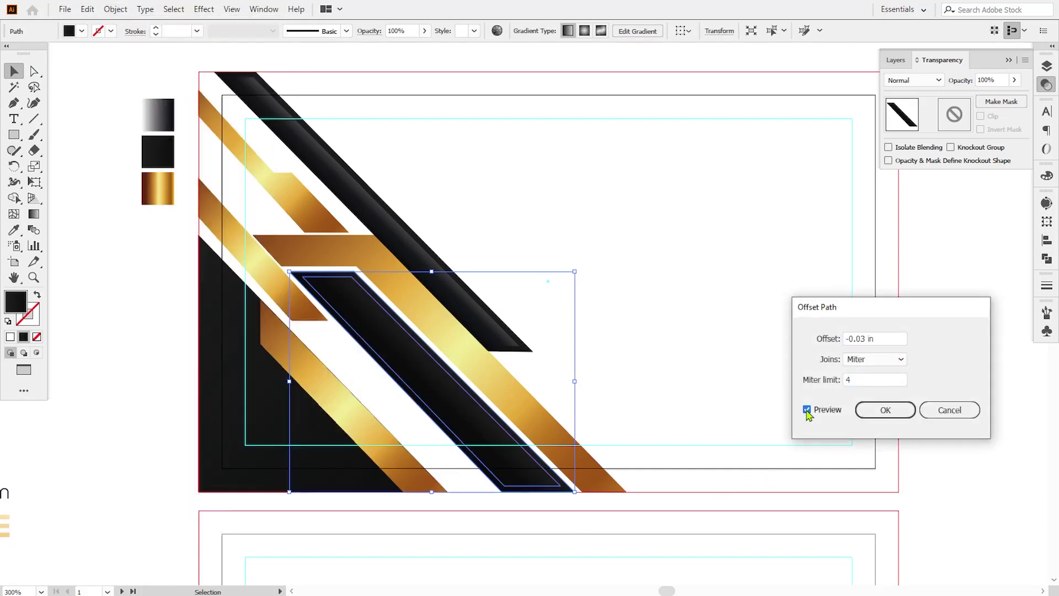
left_click(874, 410)
Step: Sample the upper black band's glossy highlight onto the new inset shape with the Eyedropper and deselect it
key("i")
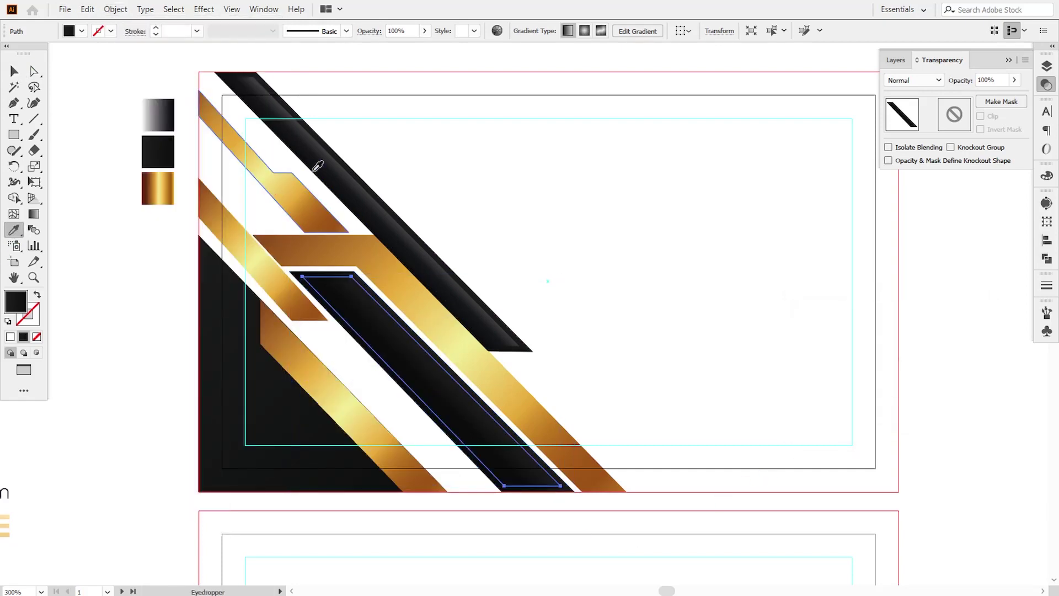
left_click(324, 163)
left_click(12, 72)
left_click(82, 151)
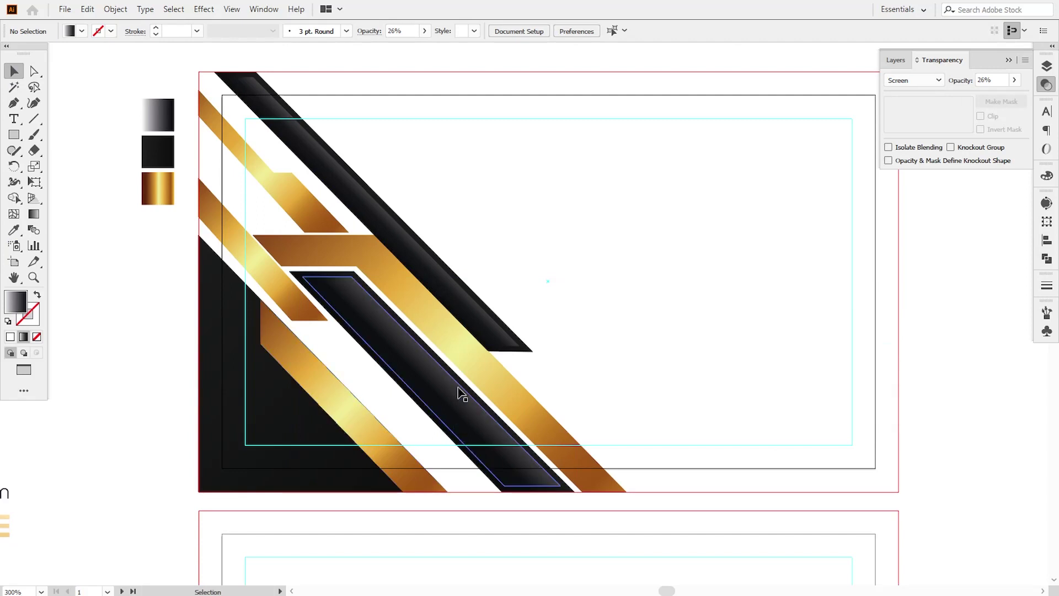
Step: Give the outer lower black band a white (ffffff) stroke, keeping its weight at 1 pt
left_click(458, 381)
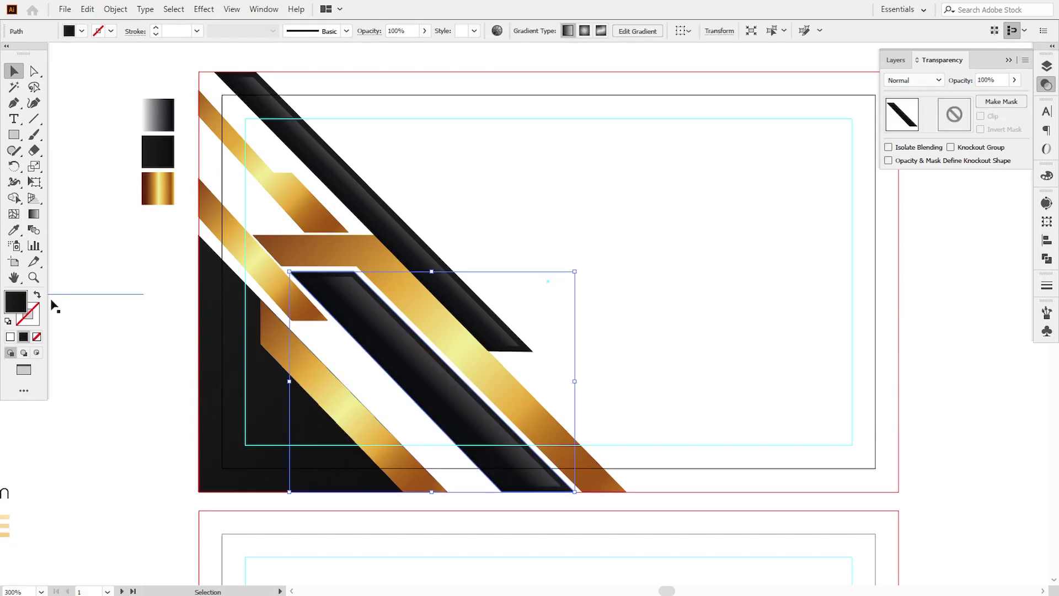
double_click(37, 317)
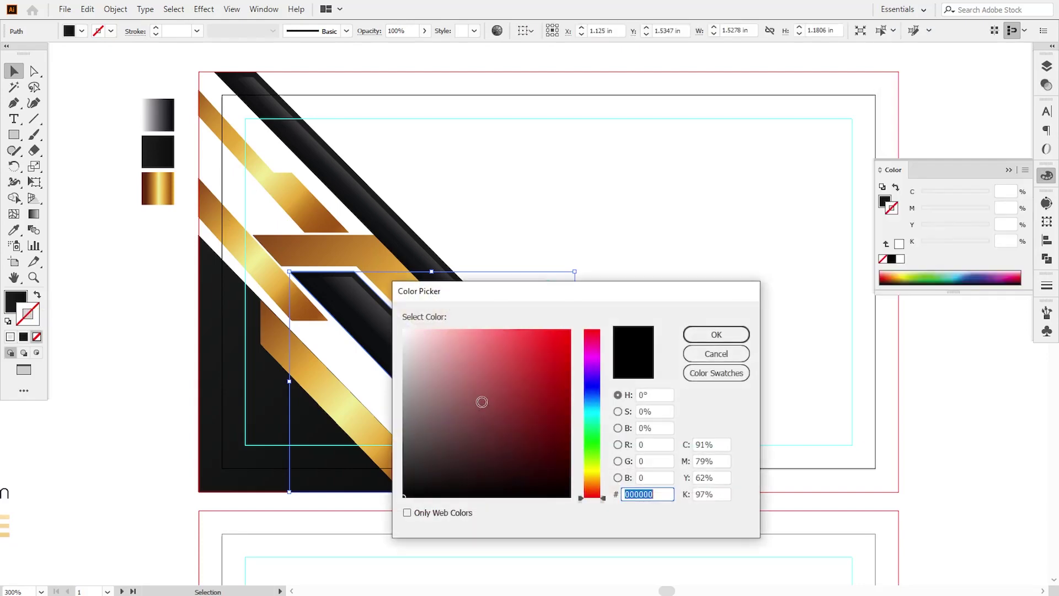
left_click(403, 330)
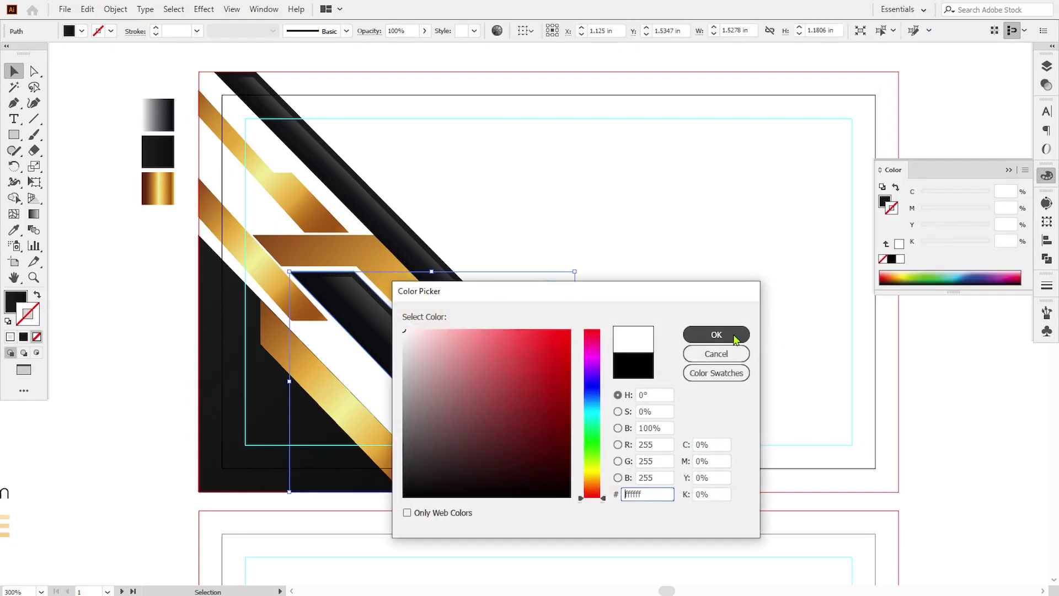
left_click(716, 335)
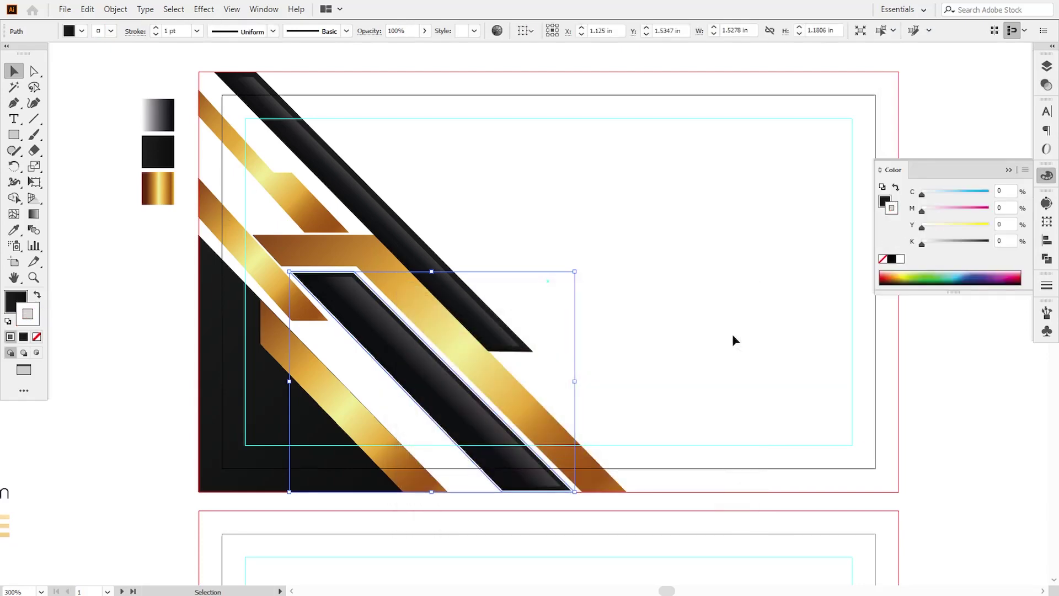
double_click(168, 32)
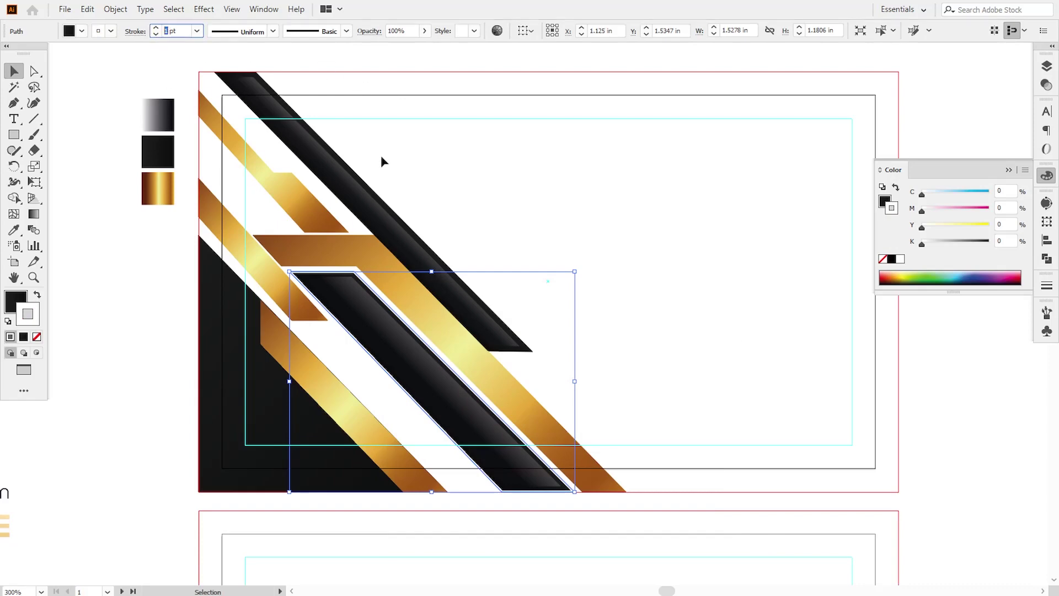
key("Up")
key("Down")
Step: Expand only the band's stroke, leaving the fill out, ungroup the result and deselect it
left_click(116, 8)
left_click(138, 163)
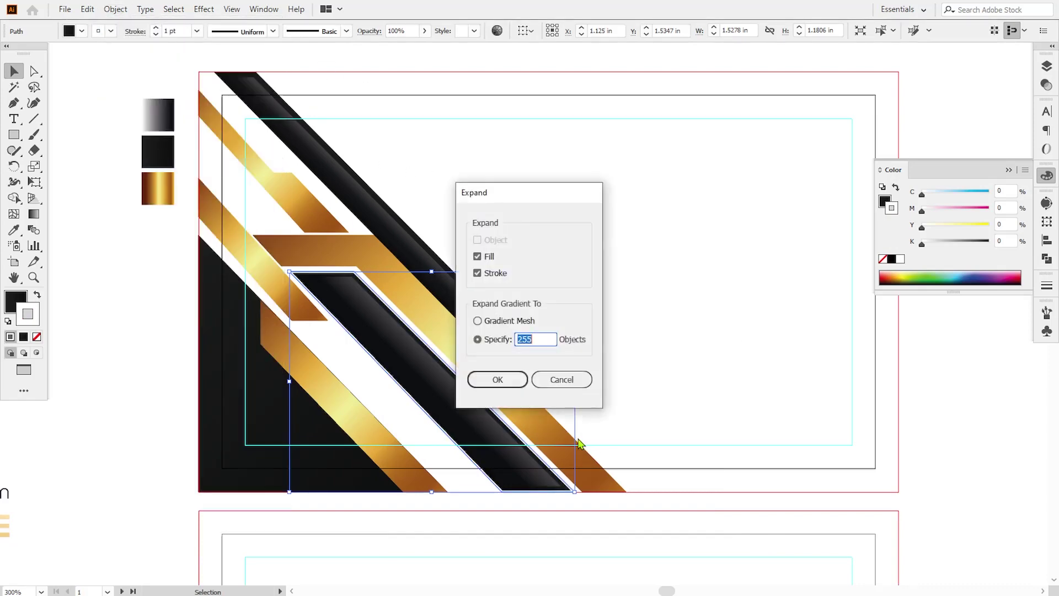
left_click(477, 257)
left_click(500, 378)
left_click(115, 9)
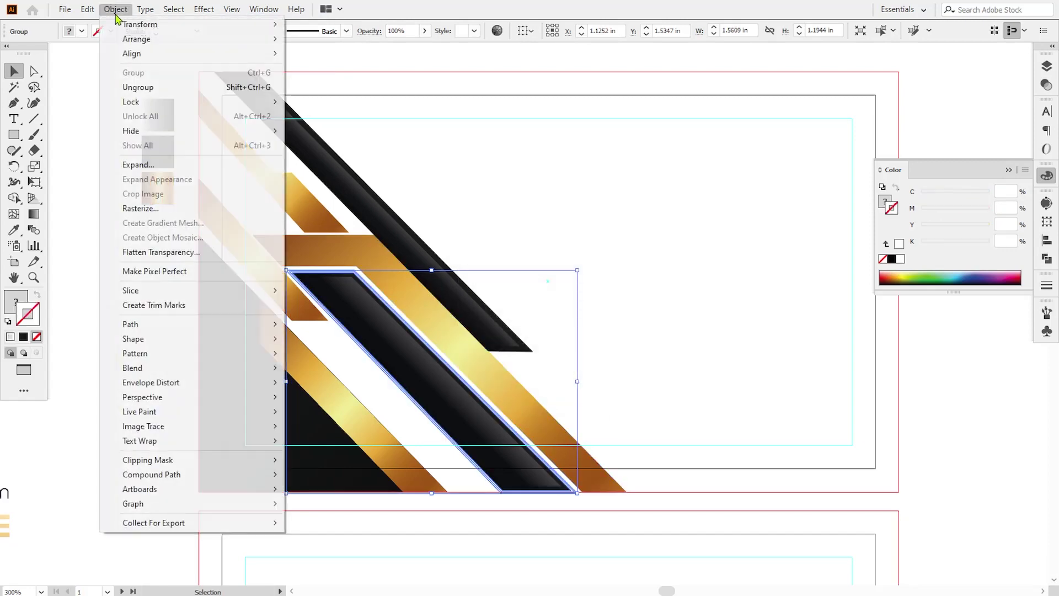
left_click(516, 324)
left_click(516, 325)
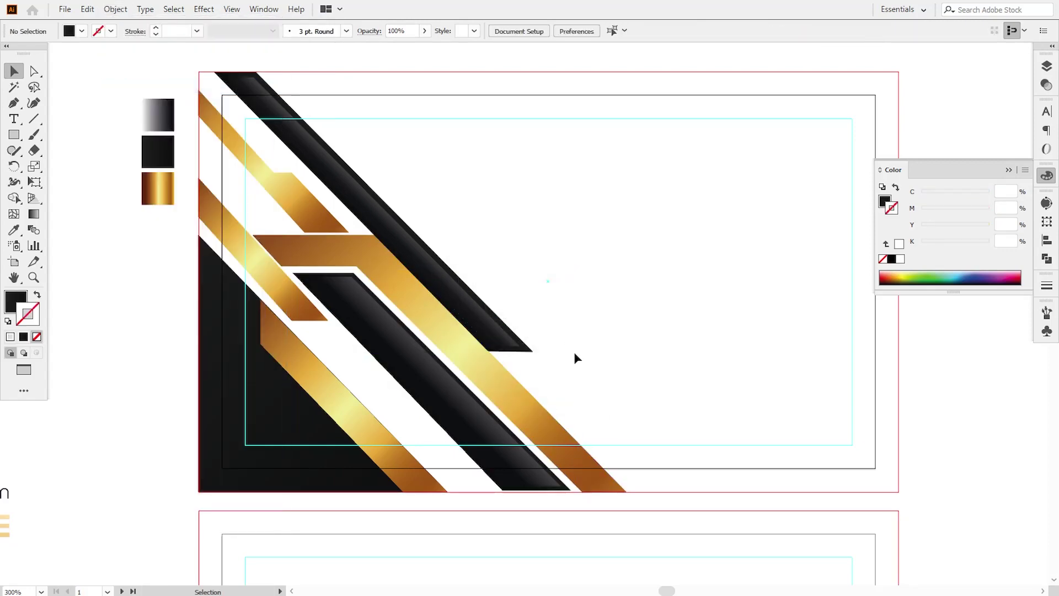
Step: Draw a 3.75 by 2.25 in rectangle over the front card's full bleed area and fill it with the sample black gradient
left_click(14, 138)
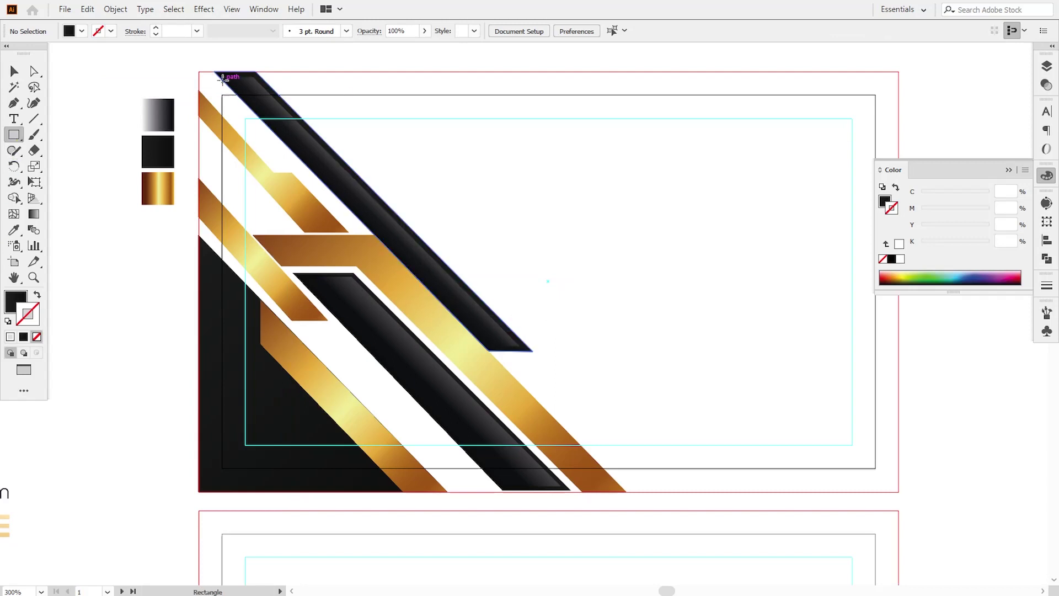
left_click_drag(198, 71, 898, 491)
left_click(13, 229)
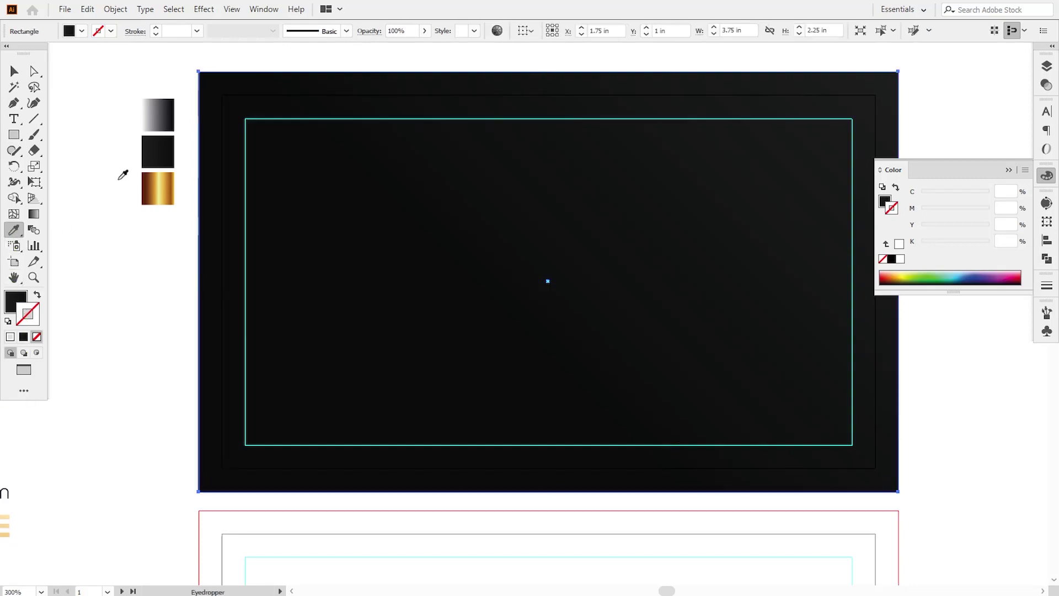
Step: Send the full-bleed black rectangle behind all the other artwork and deselect it
left_click(14, 70)
right_click(472, 301)
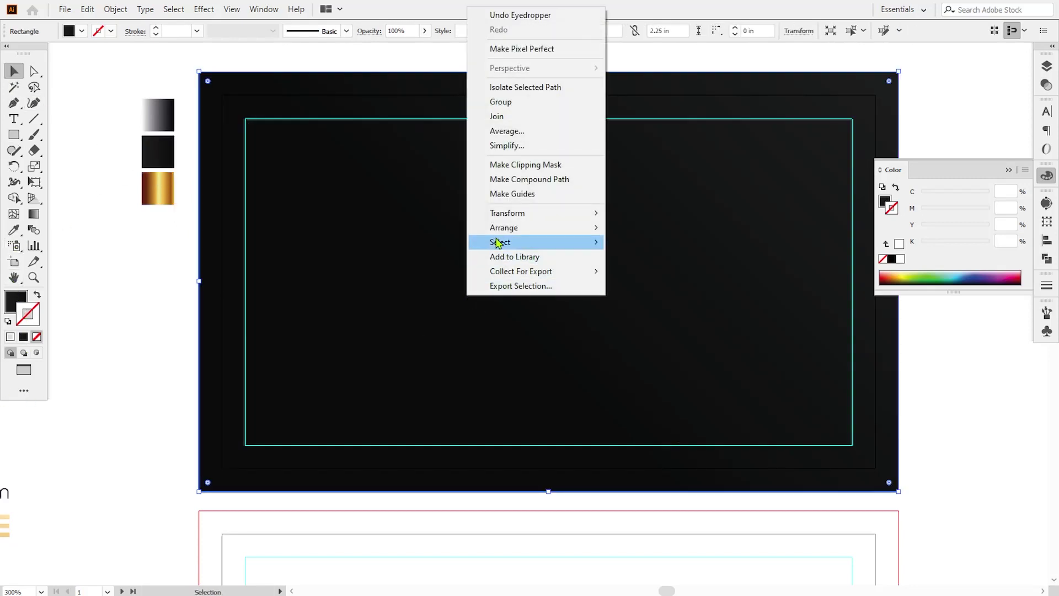
mouse_move(513, 228)
left_click(632, 274)
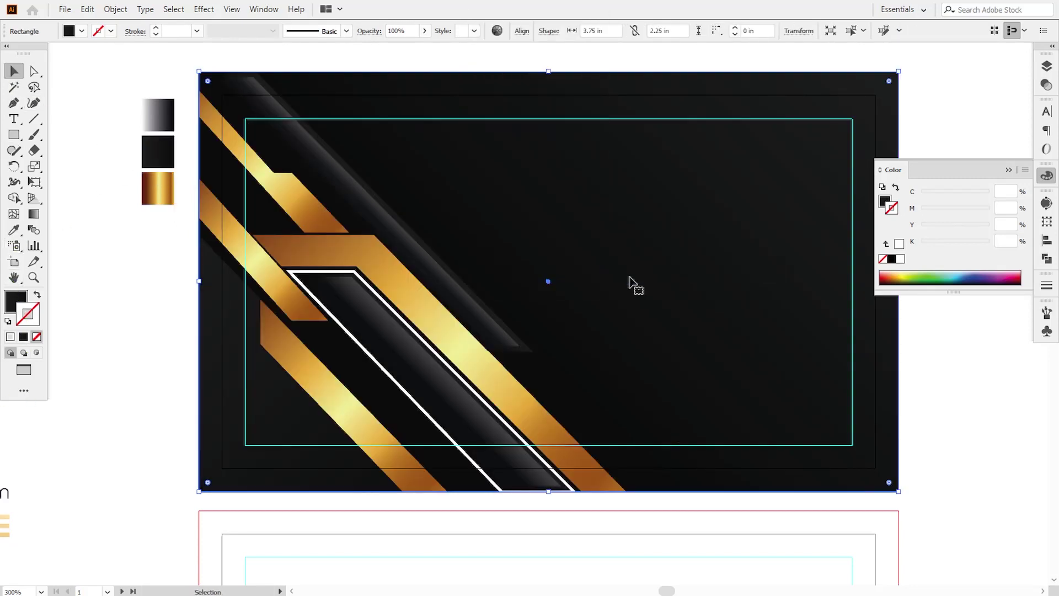
left_click(128, 369)
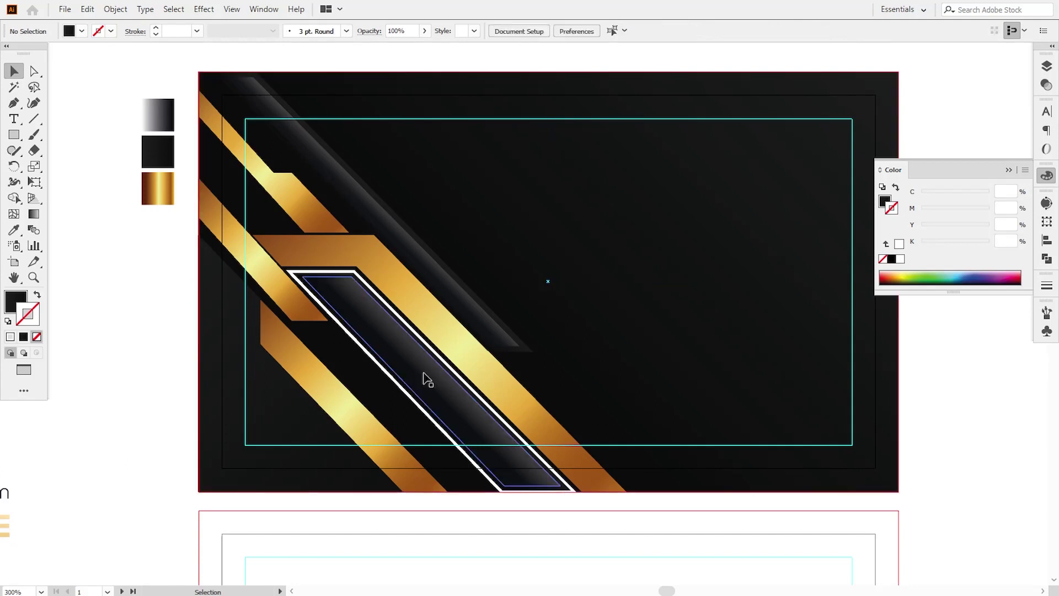
Step: Set the blend mode of the white outline around the lower black band to Overlay
left_click(429, 343)
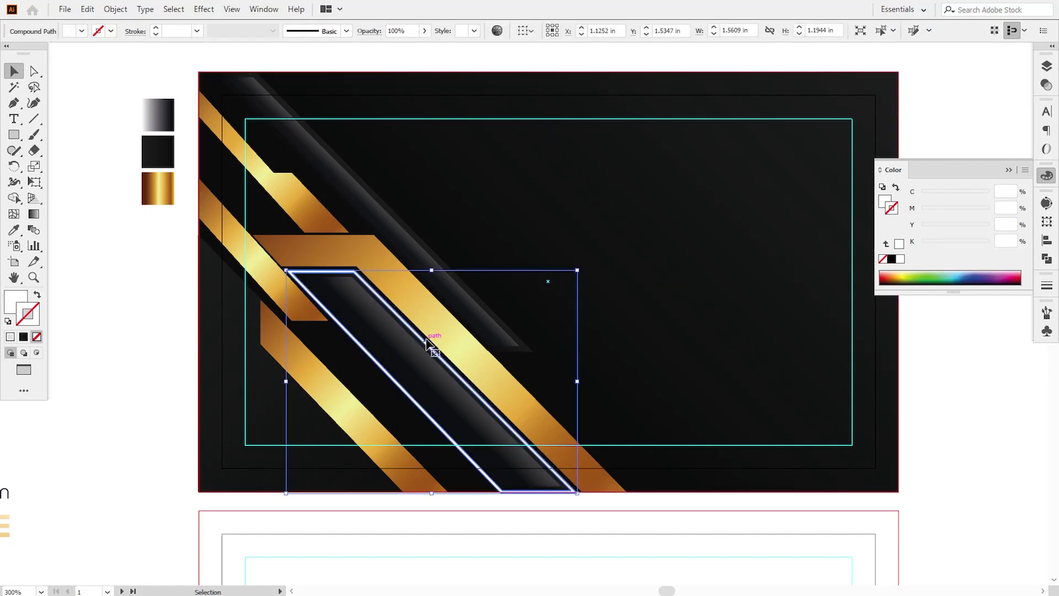
left_click(1044, 86)
left_click(932, 82)
left_click(910, 203)
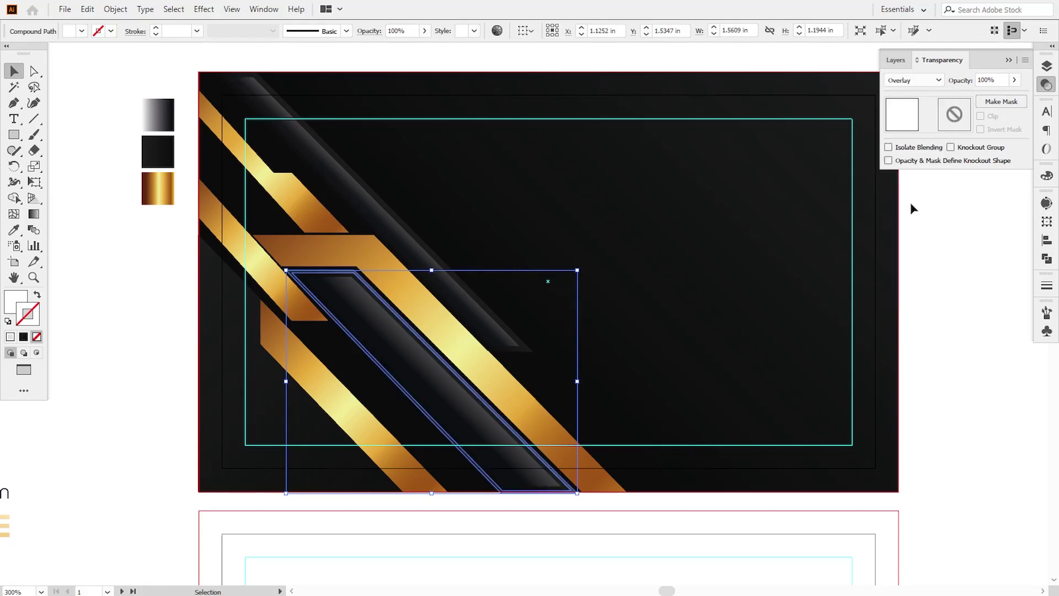
left_click(927, 290)
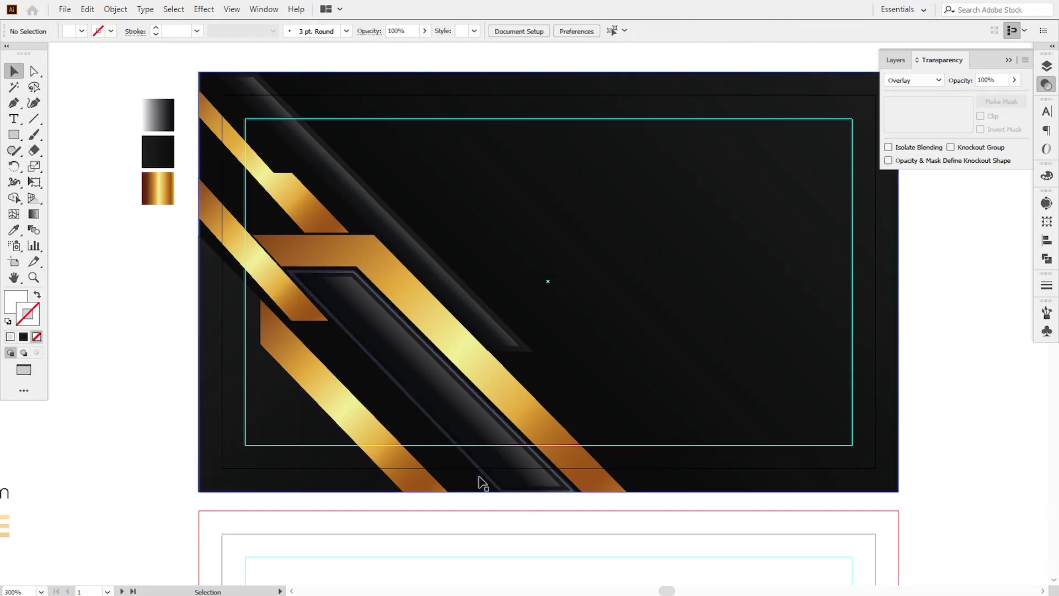
Step: Reduce the opacity of the outline around the lower black band to 50%
key("a")
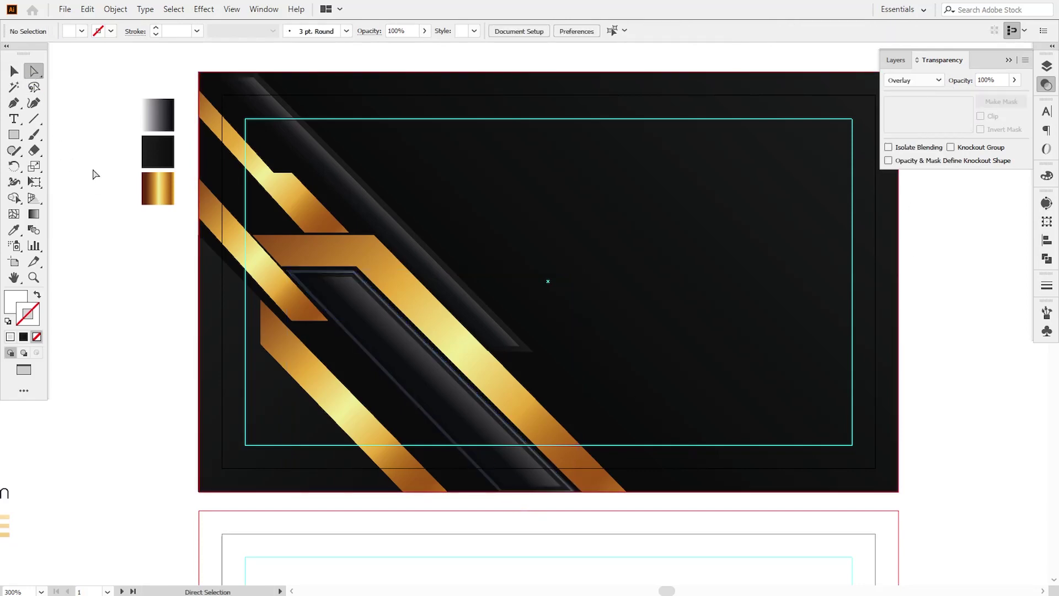
left_click(480, 398)
left_click(1014, 80)
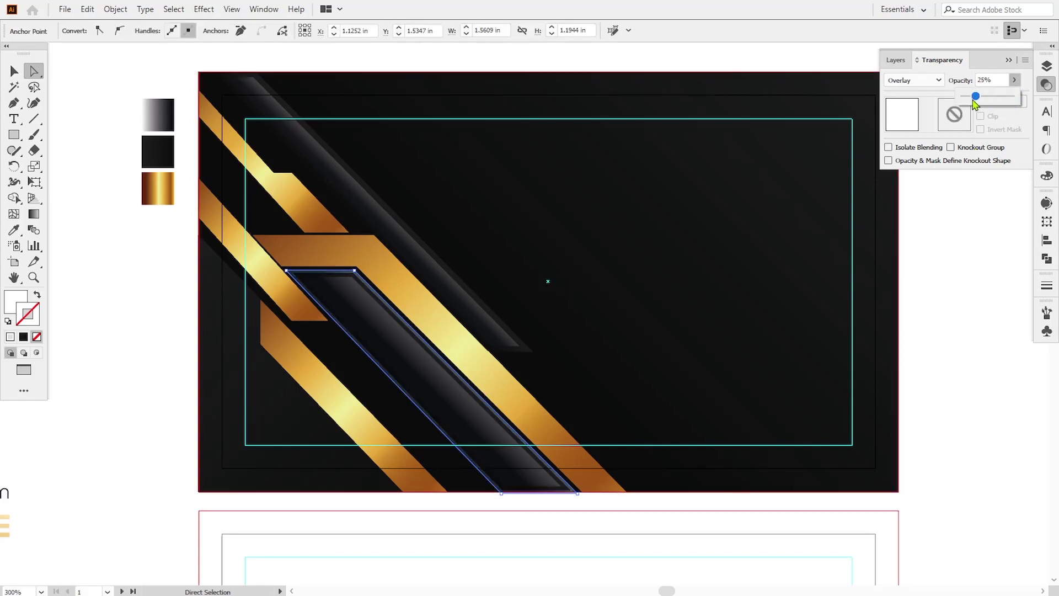
left_click_drag(975, 101, 971, 102)
left_click(961, 267)
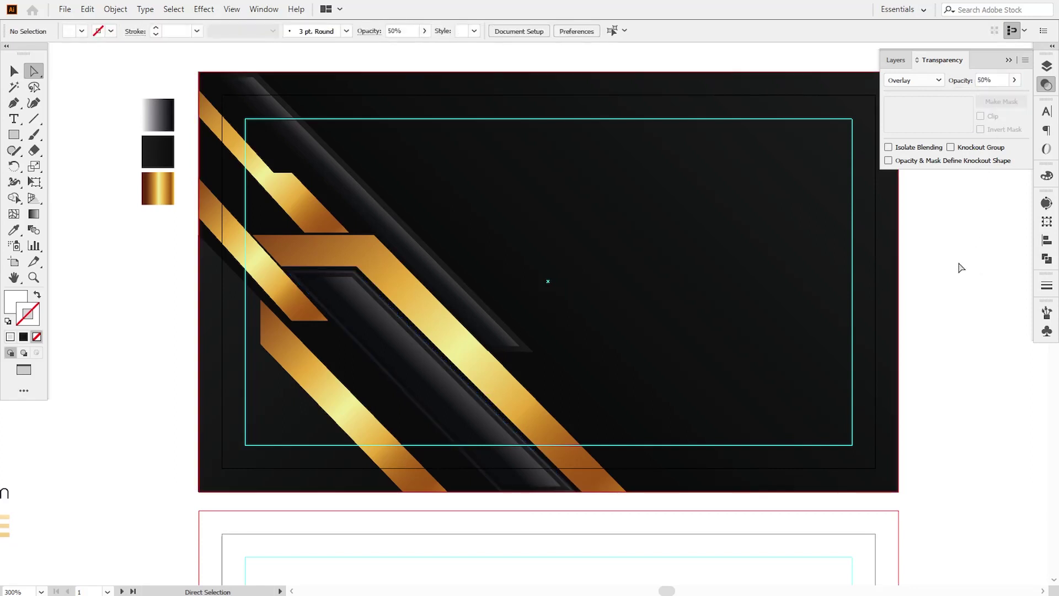
left_click(13, 105)
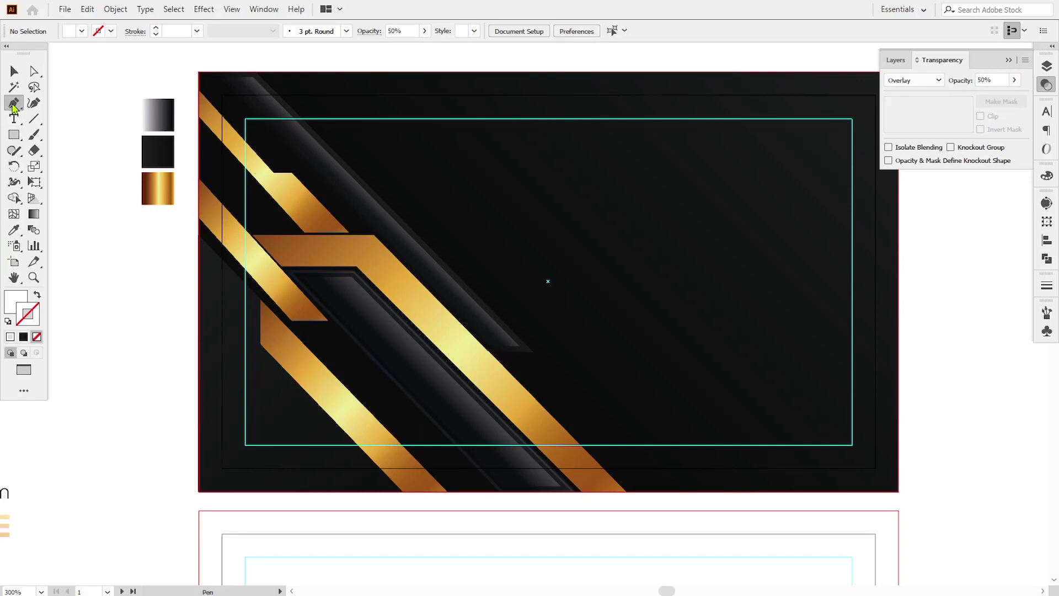
left_click(364, 351)
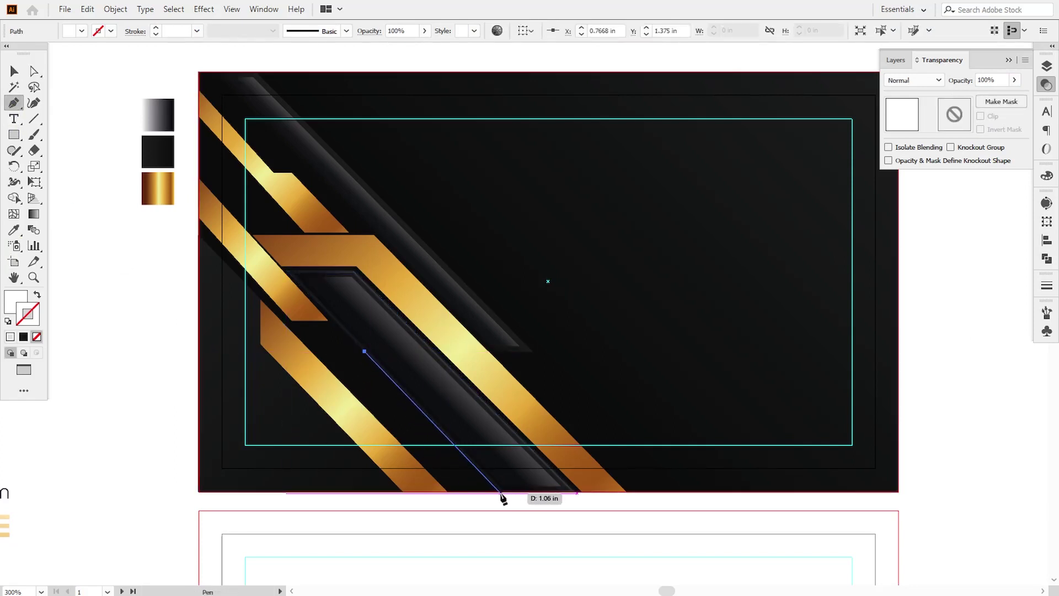
left_click(501, 493)
left_click(14, 71)
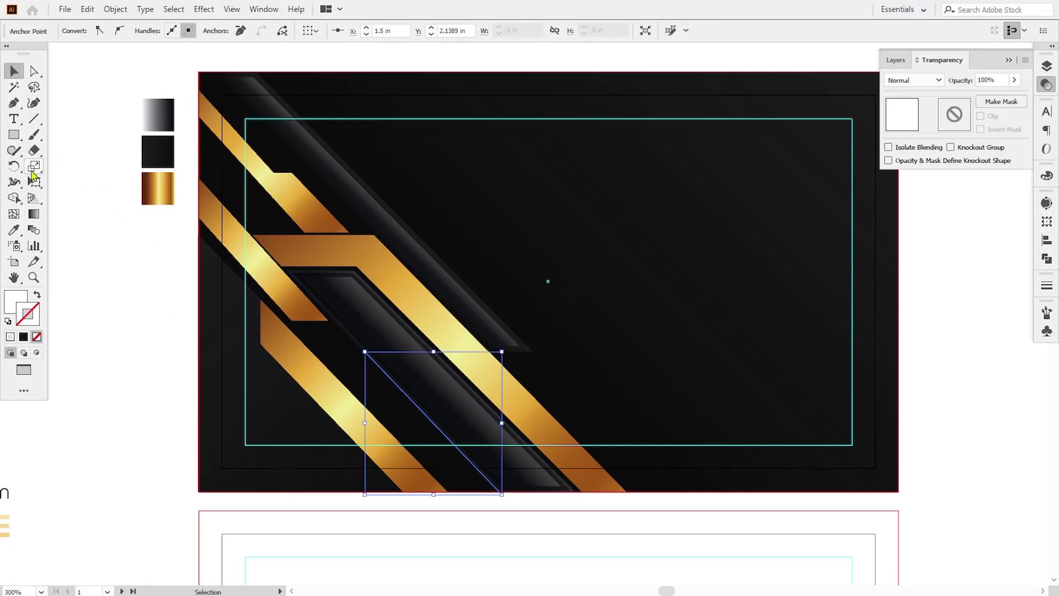
key("ctrl+z")
key("ctrl+z")
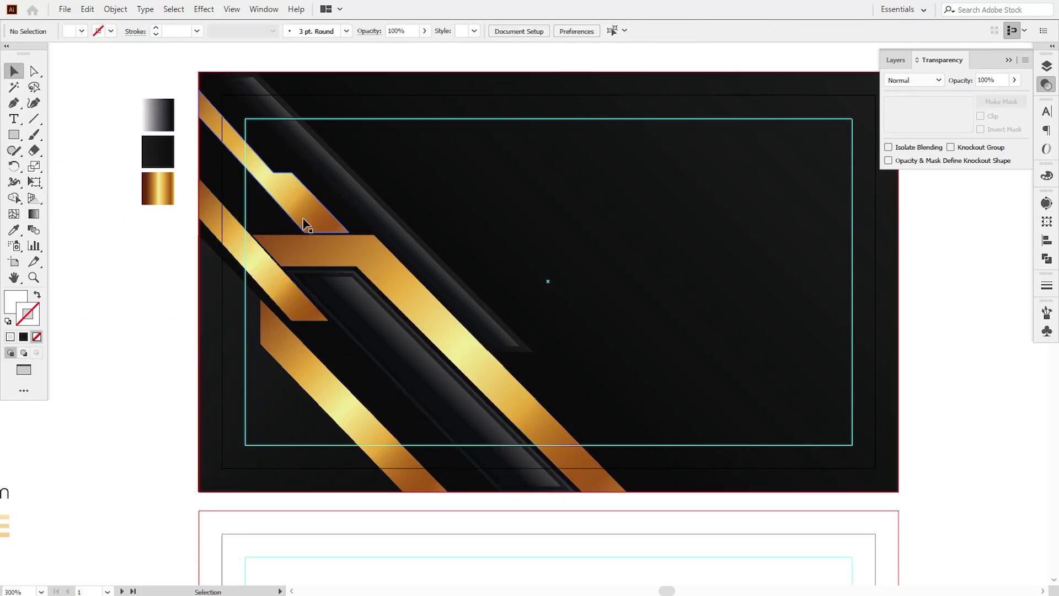
Step: Duplicate the small upper gold band, rotate the copy about 180° and place it between the lower gold and black bands
left_click_drag(300, 222, 430, 436, "alt")
left_click_drag(459, 309, 324, 448)
mouse_move(371, 366)
left_mouse_down()
mouse_move(361, 365)
mouse_move(364, 403)
mouse_move(395, 426)
mouse_move(352, 368)
left_mouse_up()
left_click(507, 510)
Step: Stretch the copied gold band's lower-end anchor to the bottom bleed edge and shift its upper inner corner slightly inward
key("a")
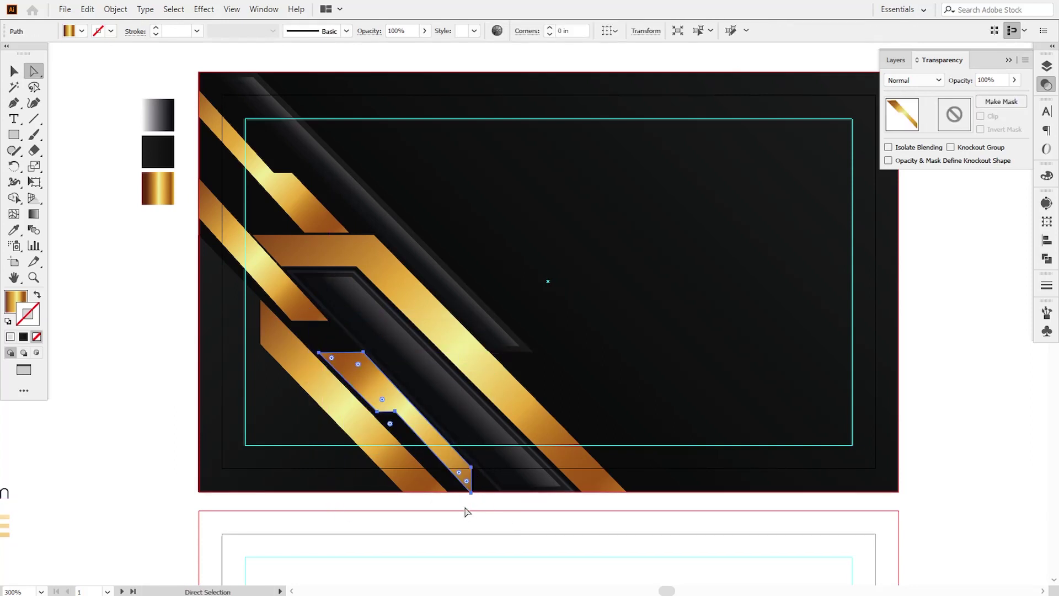
left_click_drag(471, 468, 497, 497)
left_click(500, 519)
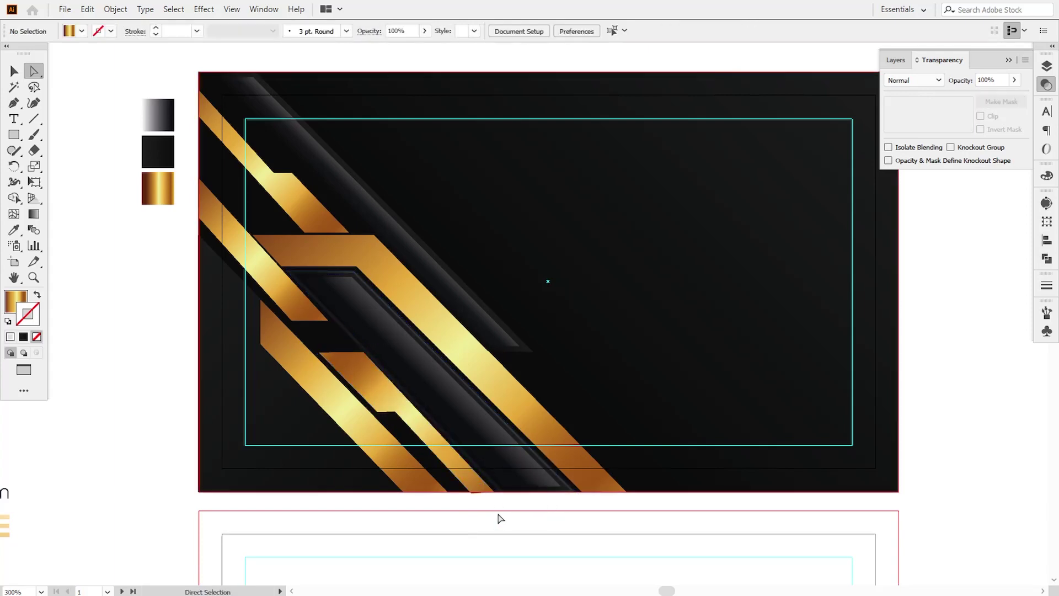
left_click_drag(363, 352, 362, 354)
left_click(406, 499)
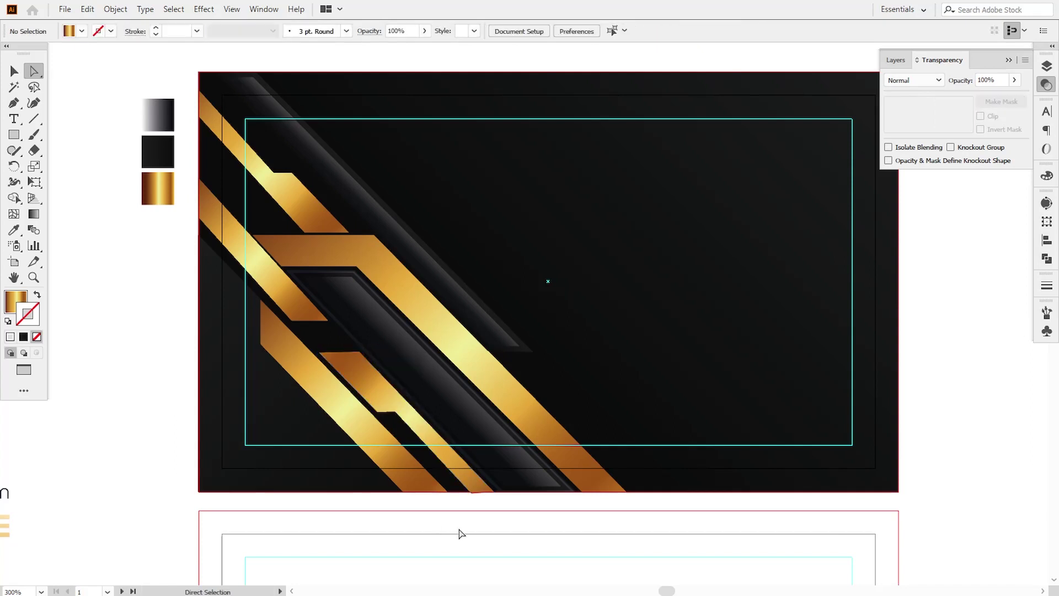
Step: Extend the two bottom anchors of the lower black band's highlight down to the bleed edge at Y 2.125 in
left_click(556, 488)
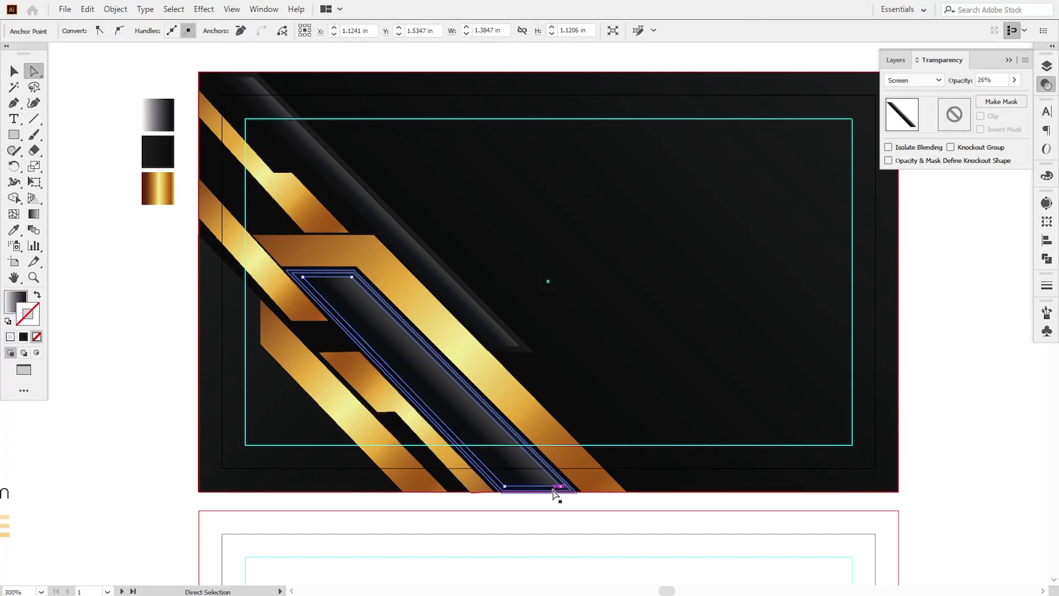
left_click(505, 488)
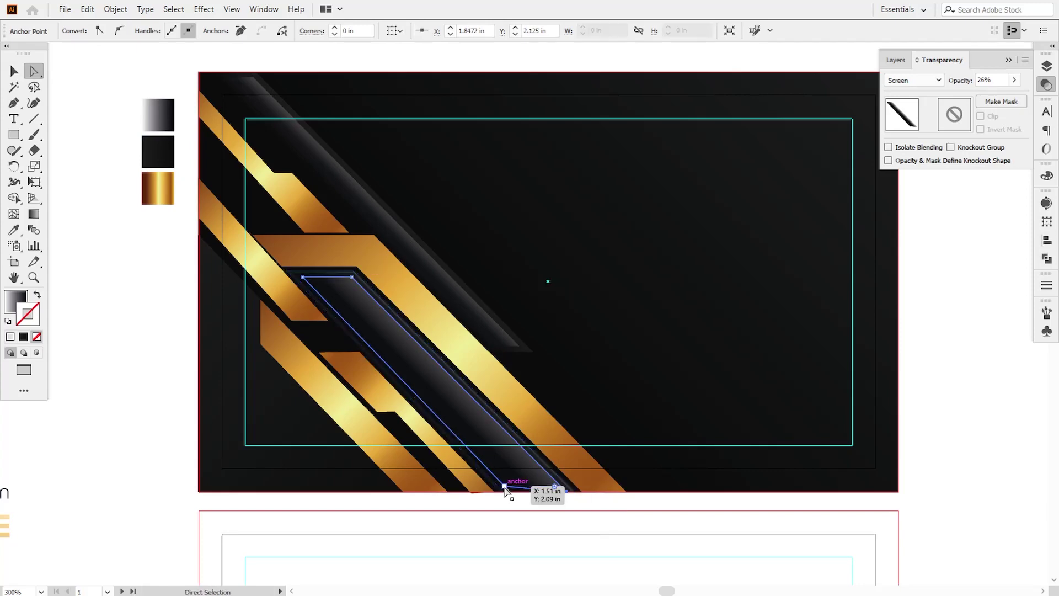
left_click(510, 500)
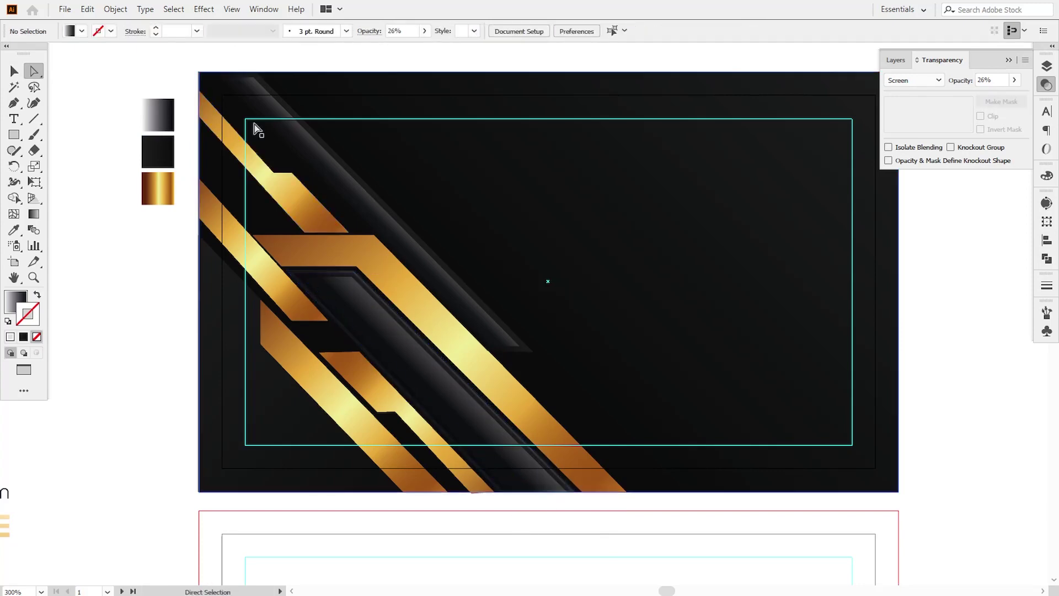
Step: Extend the two top anchors of the upper black band's highlight to the bleed edge at Y -0.125 in, the outer one at X 0.1389 in
left_click(253, 101)
left_click_drag(253, 79, 221, 71)
left_click(227, 78)
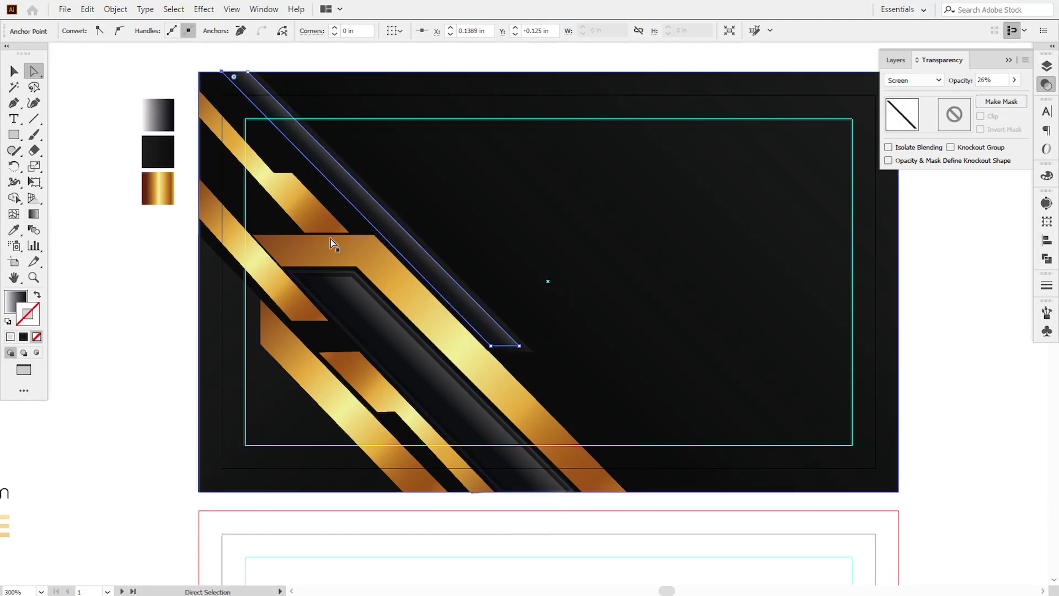
left_click(494, 539)
Step: Recolor the rotated small gold band near the bottom bleed edge with the flat black fill sampled from the upper black band
left_click(350, 371)
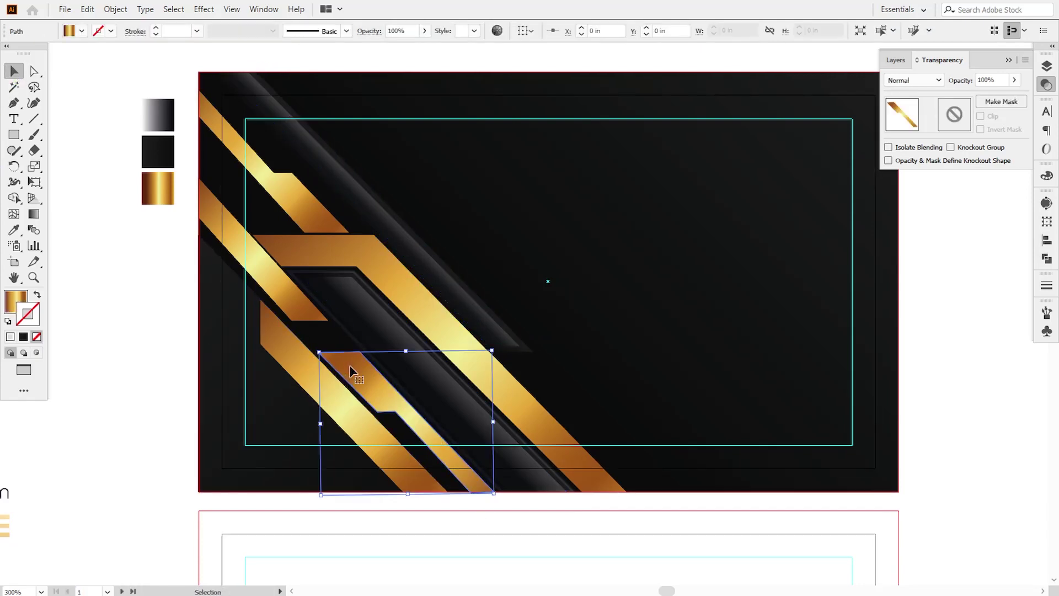
key("i")
left_click(411, 218)
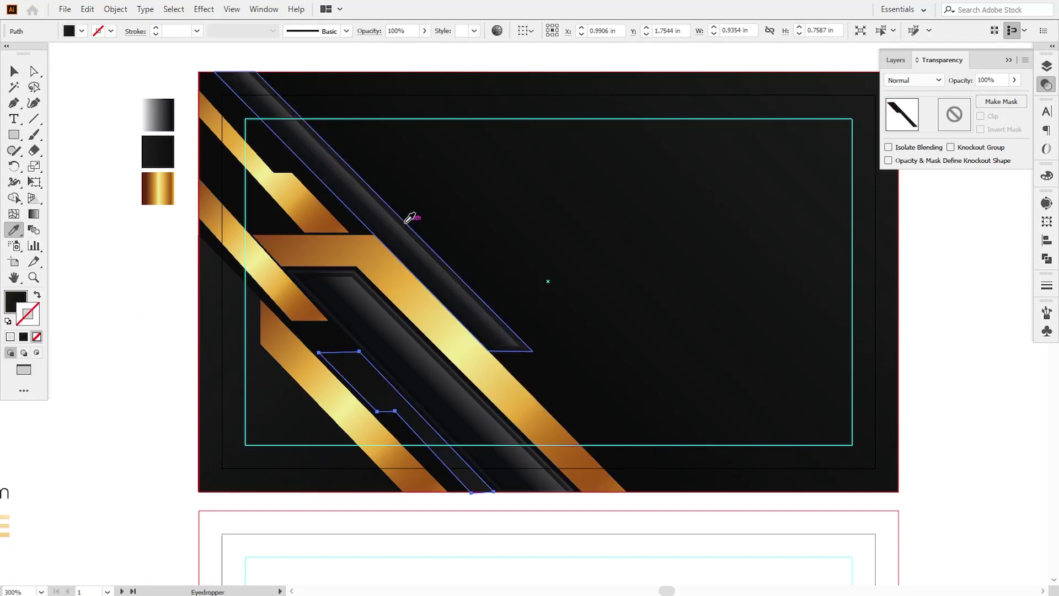
Step: Offset the recolored band's path inward with miter joins to create a smaller inset shape inside it
left_click(115, 9)
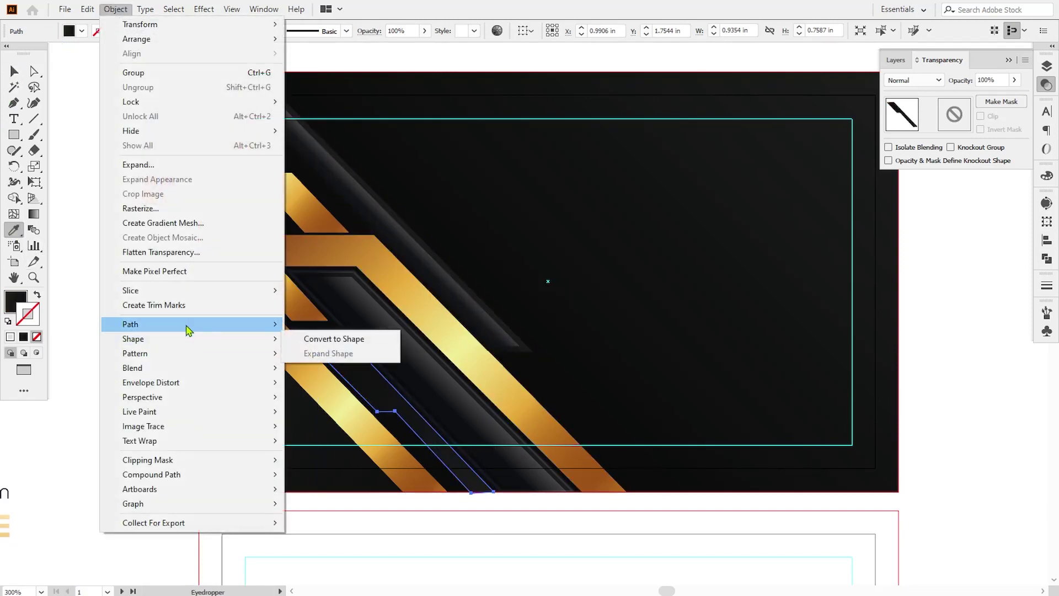
mouse_move(190, 324)
left_click(320, 373)
left_click(807, 409)
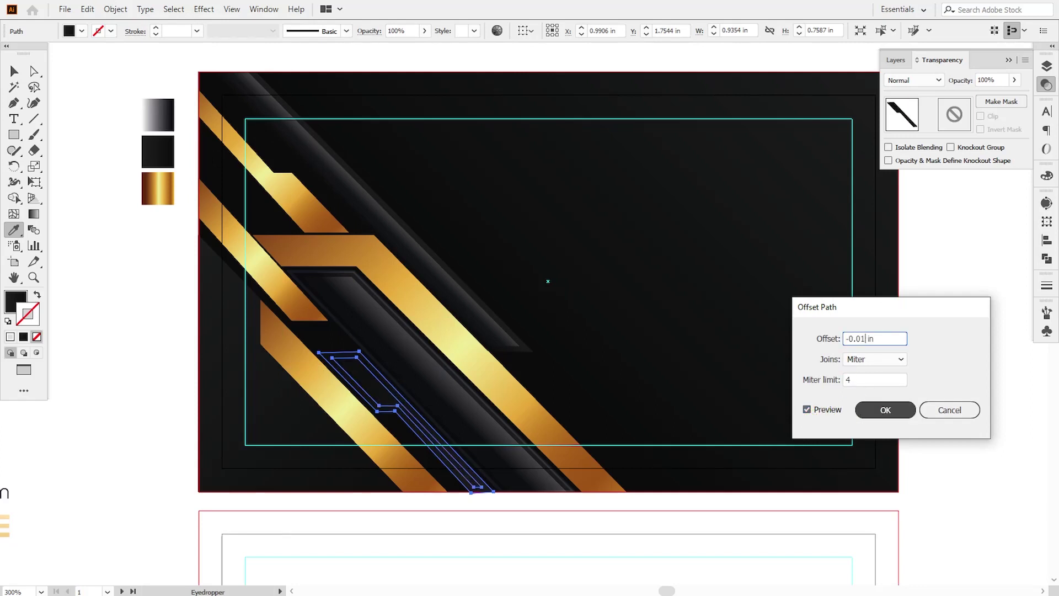
left_click(807, 409)
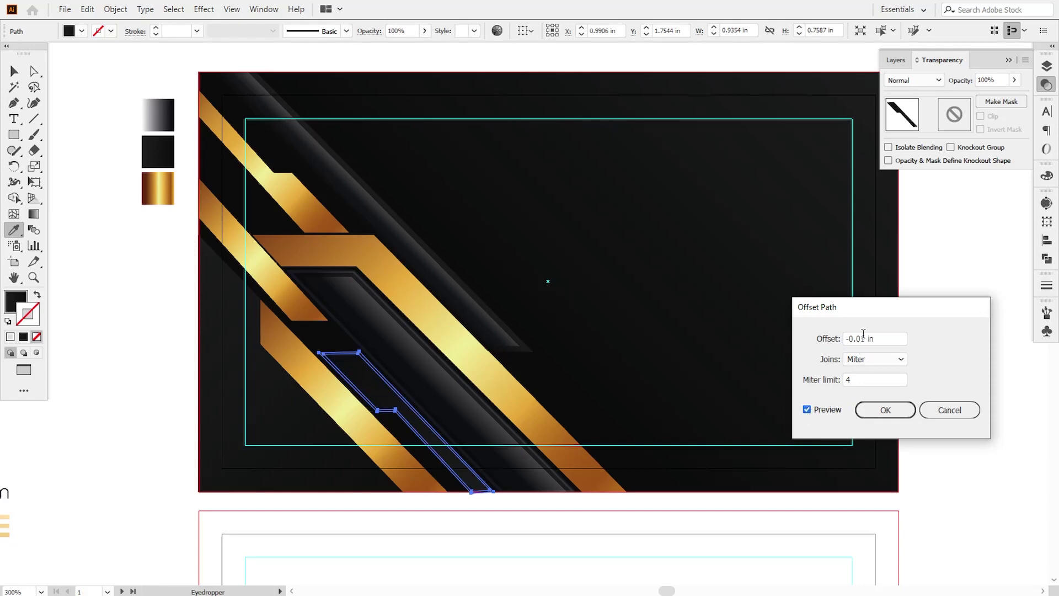
left_click(807, 409)
left_click(807, 409)
left_click(884, 410)
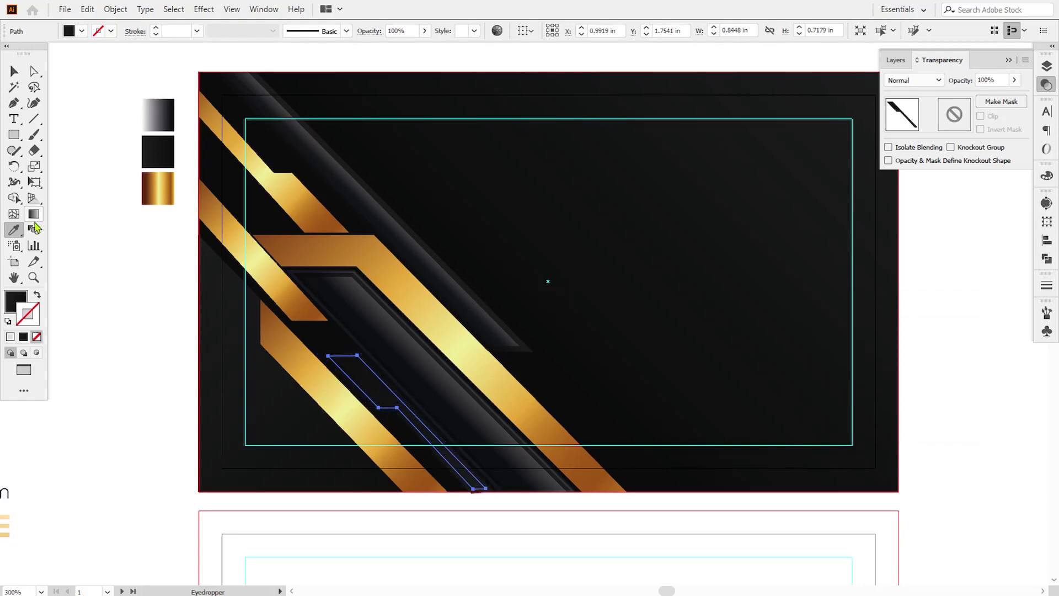
Step: Give the inset shape the upper highlight's gradient style with Screen blending at 26% opacity, and run the gradient diagonally across the narrow band
left_click(360, 196)
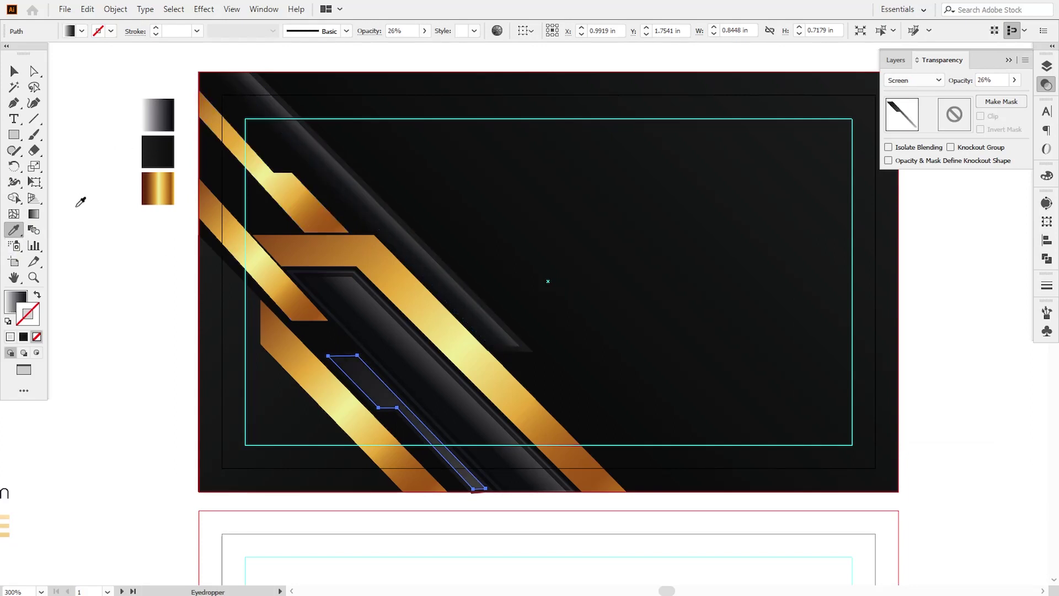
left_click(33, 213)
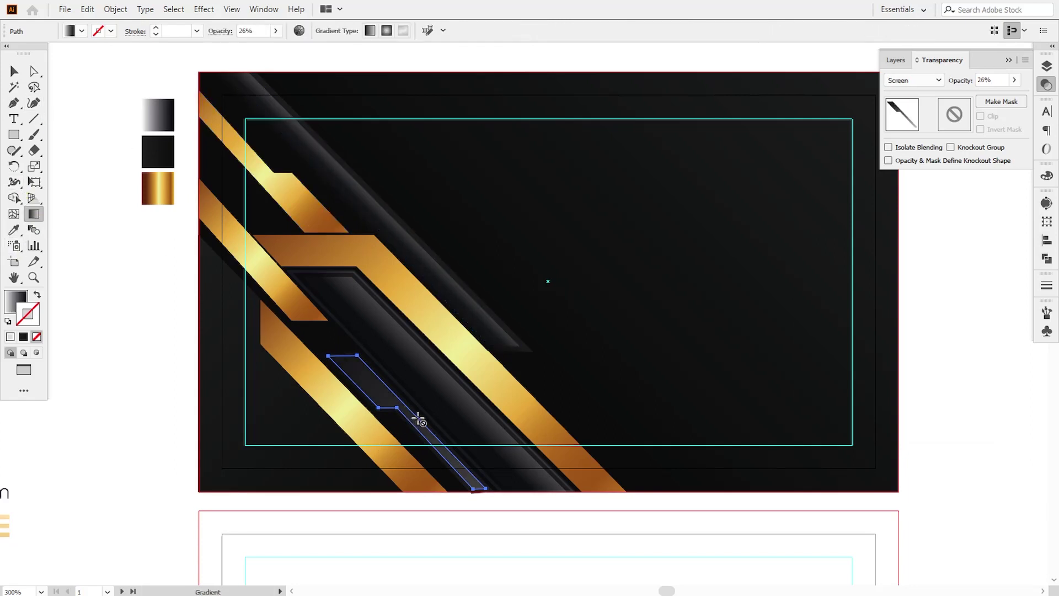
left_click(15, 305)
mouse_move(417, 429)
left_mouse_down()
mouse_move(416, 417)
mouse_move(405, 430)
left_mouse_up()
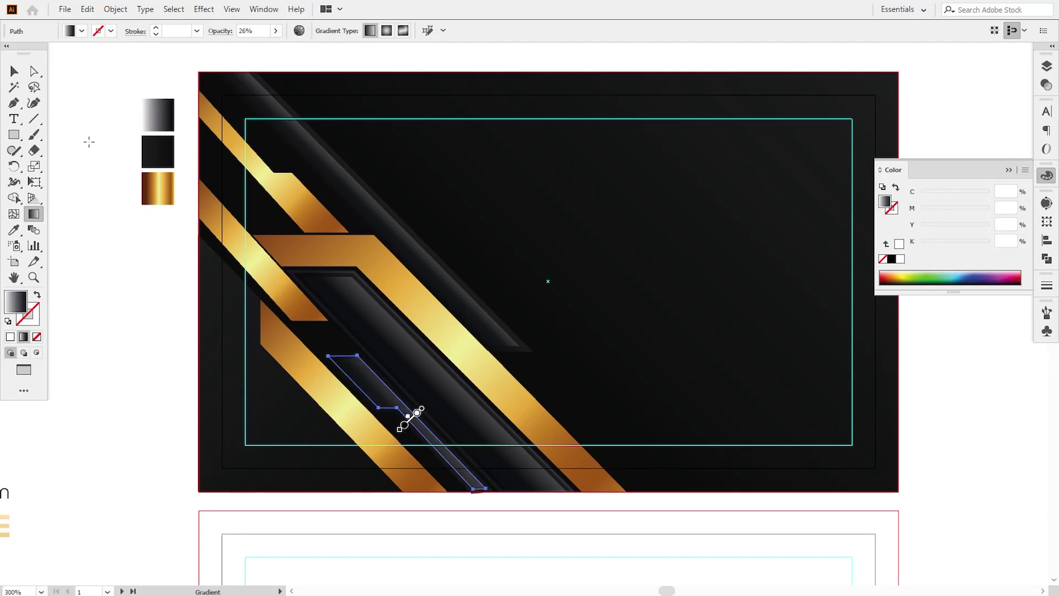
key("v")
left_click(189, 397)
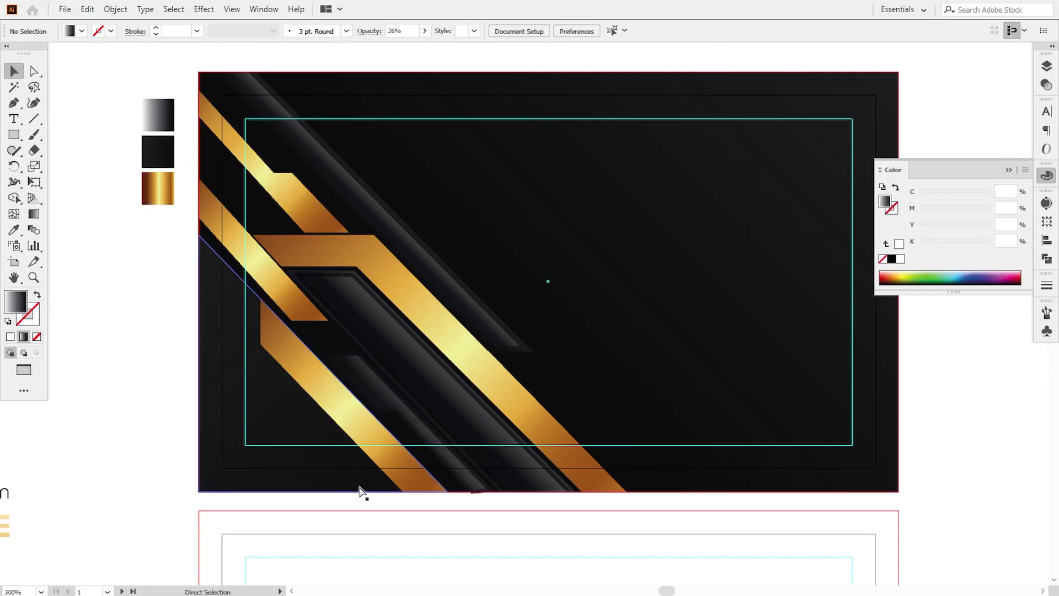
Step: Refine the inset highlight's gradient by shifting its dark color stop slightly inward along the diagonal
key("ctrl+plus")
left_click(335, 408)
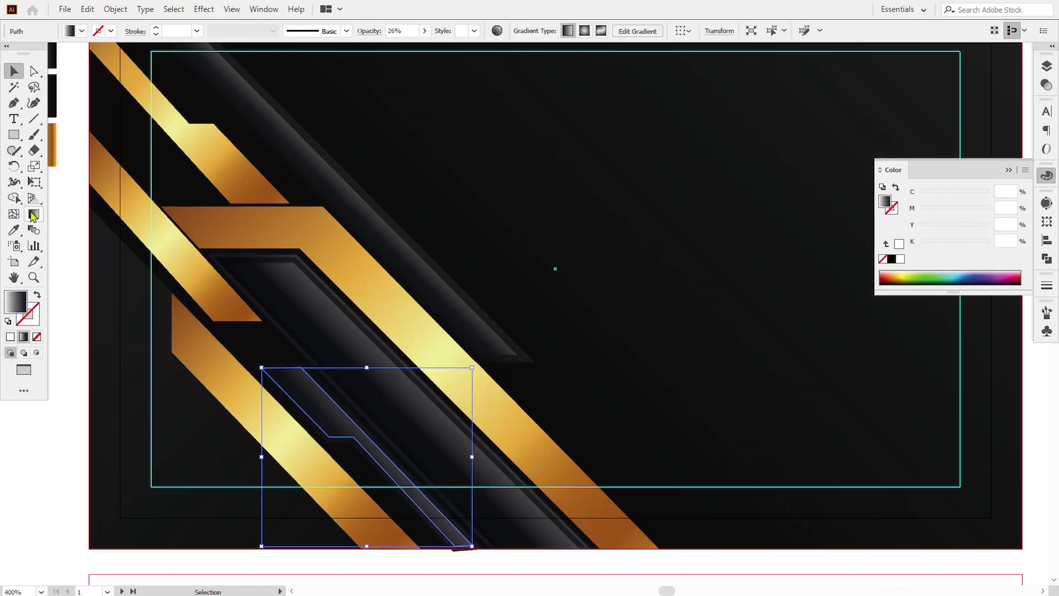
left_click(34, 216)
left_click_drag(364, 462, 368, 457)
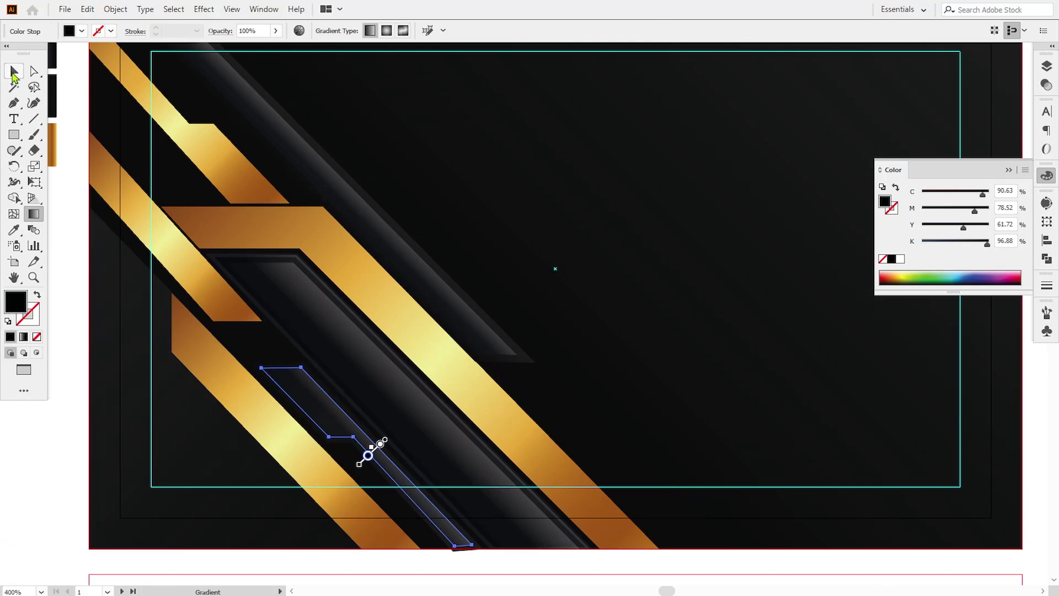
left_click(14, 71)
Step: Add a white 0.25 pt stroke to the small black band around the inset highlight
left_click(361, 455)
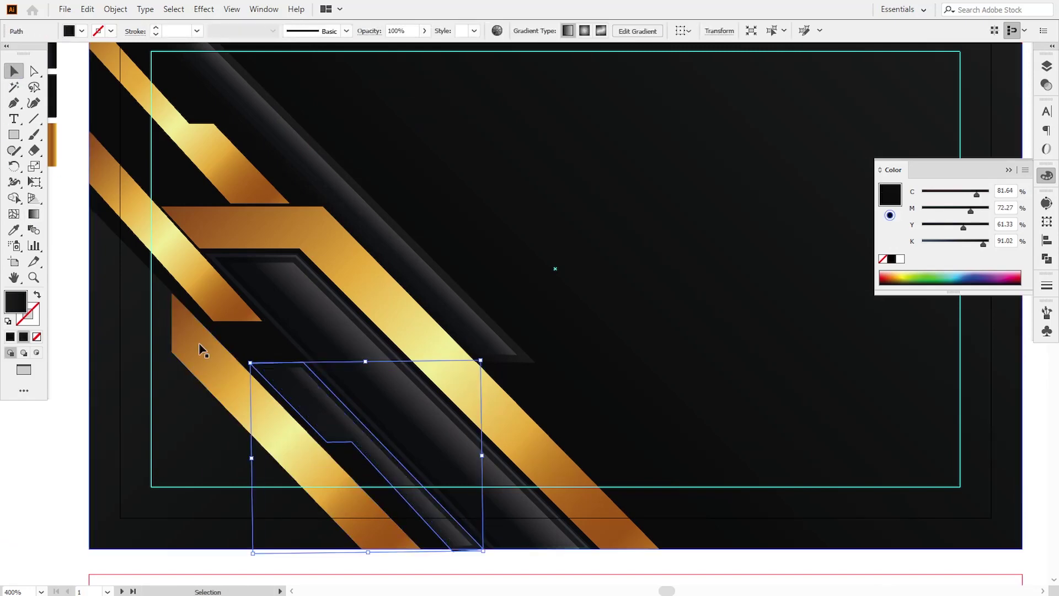
double_click(23, 304)
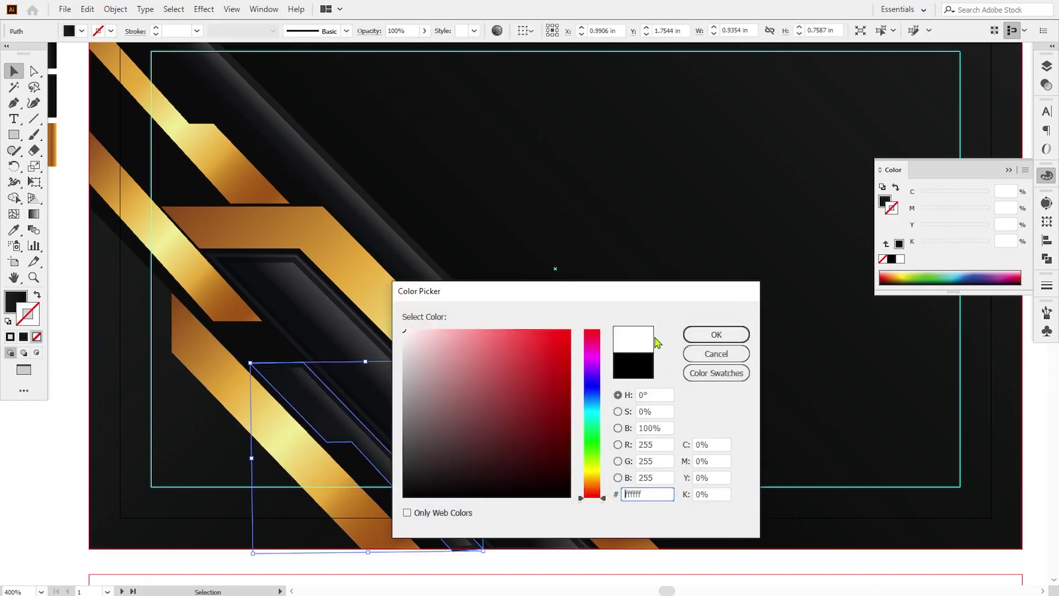
left_click(711, 335)
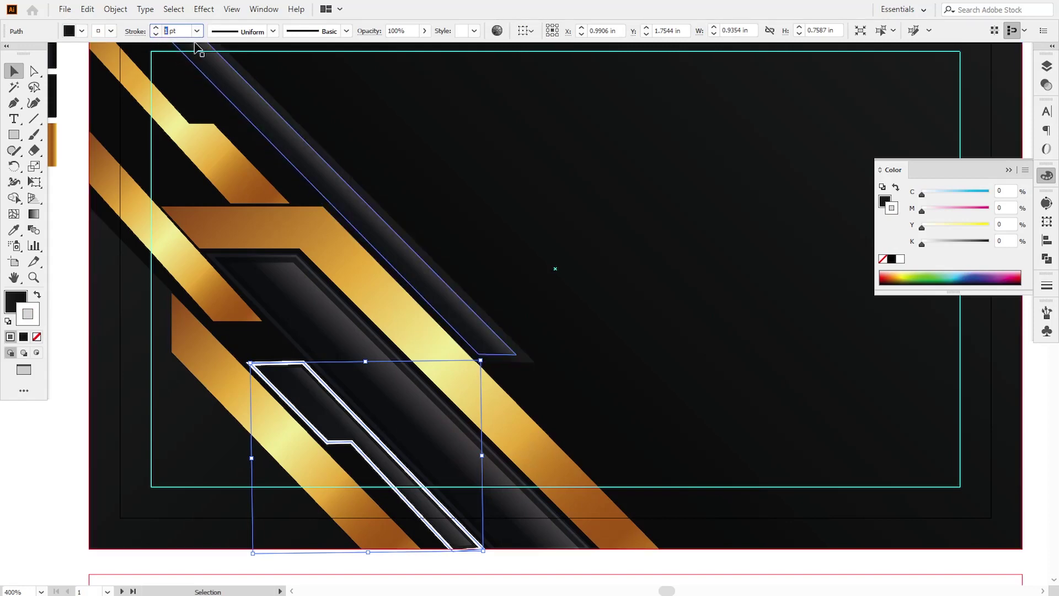
left_click(197, 31)
left_click(207, 45)
Step: Expand the small black band's fill and stroke, and ungroup the result into separate shapes
left_click(115, 9)
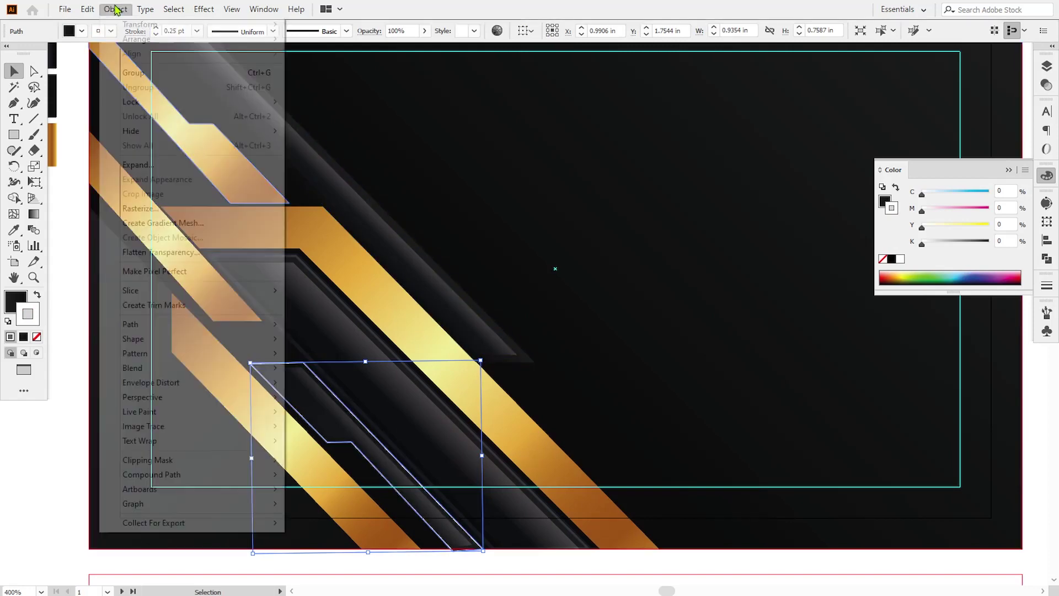
left_click(138, 165)
left_click(498, 380)
left_click(56, 449)
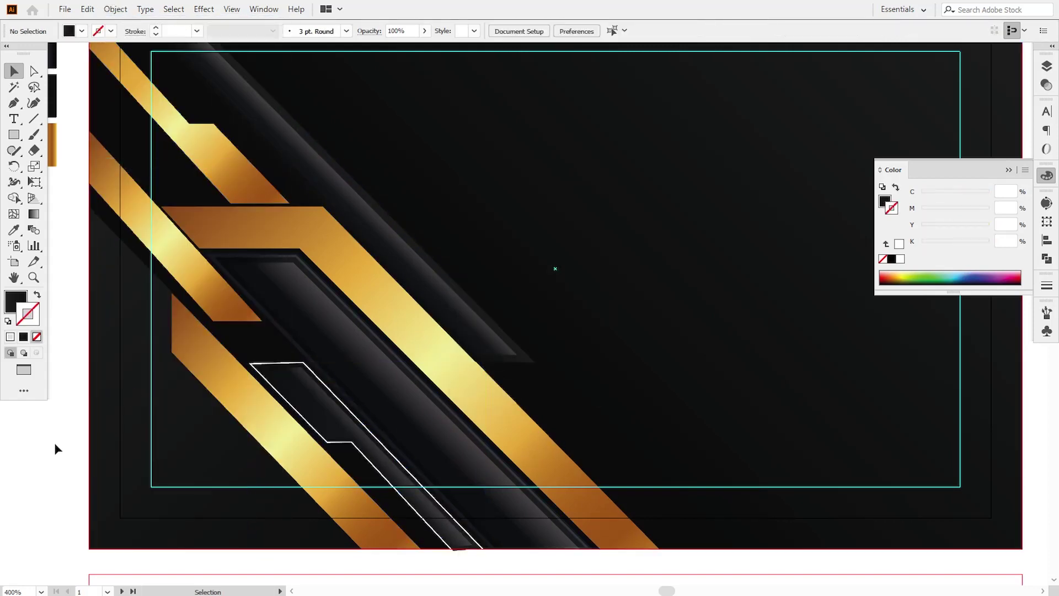
left_click(393, 485)
left_click(115, 9)
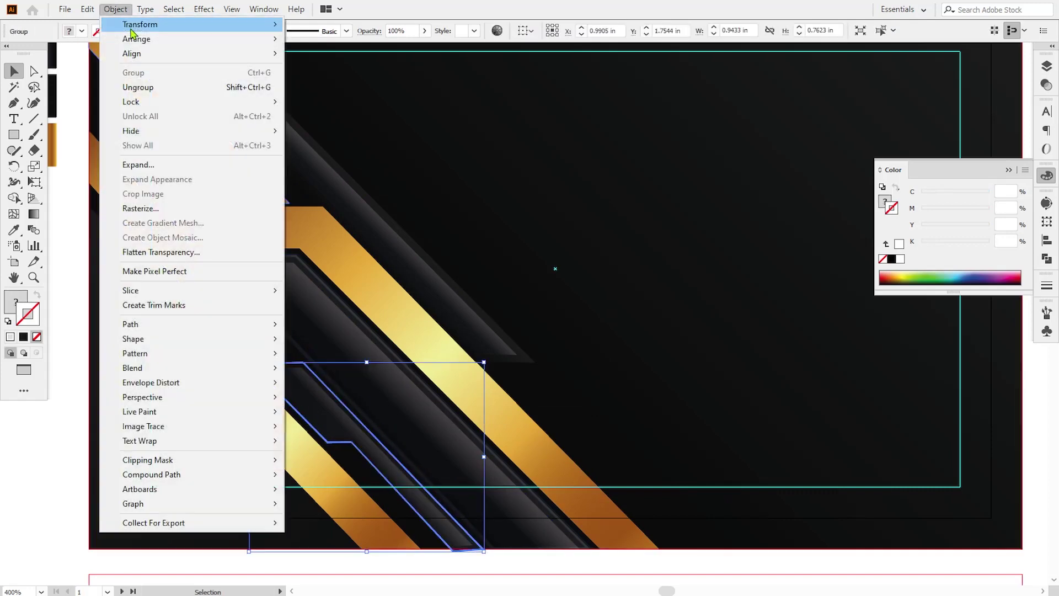
left_click(138, 87)
left_click(99, 454)
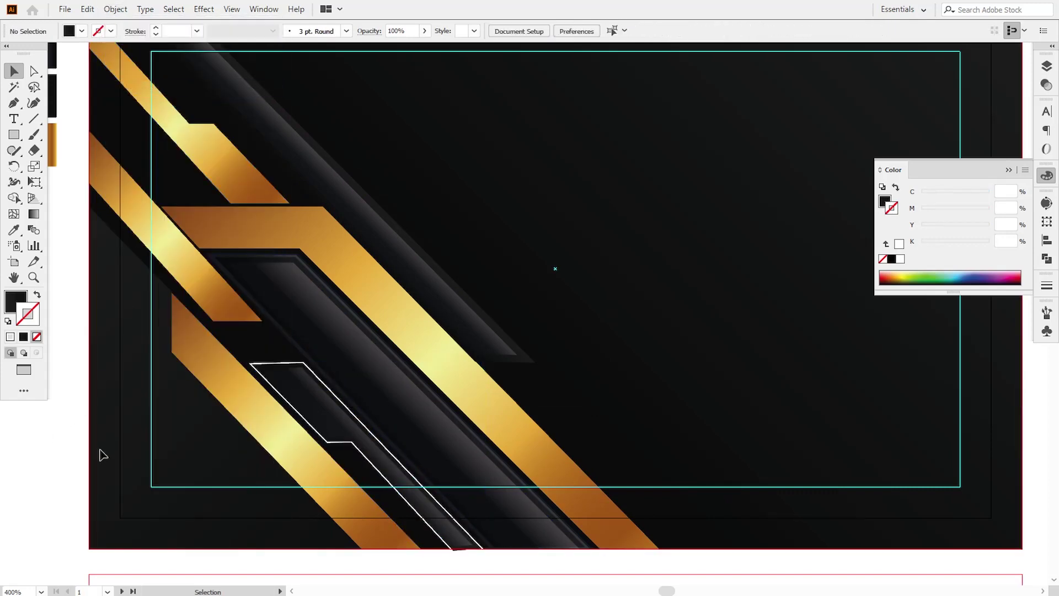
Step: Set the blending mode of the small band's expanded white outline to Overlay
left_click(369, 432)
left_click(1048, 87)
left_click(912, 80)
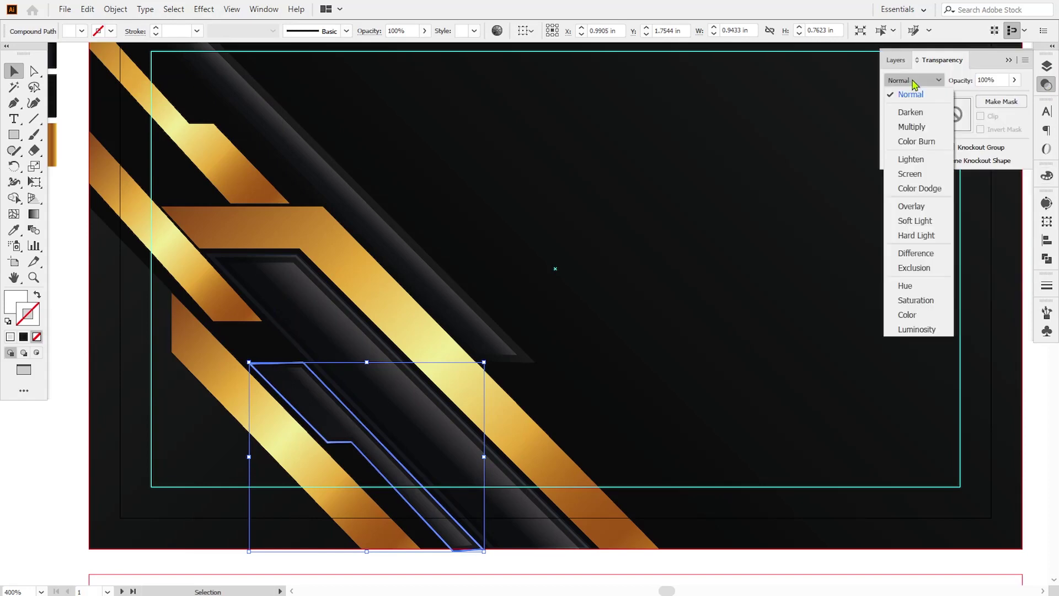
left_click(913, 205)
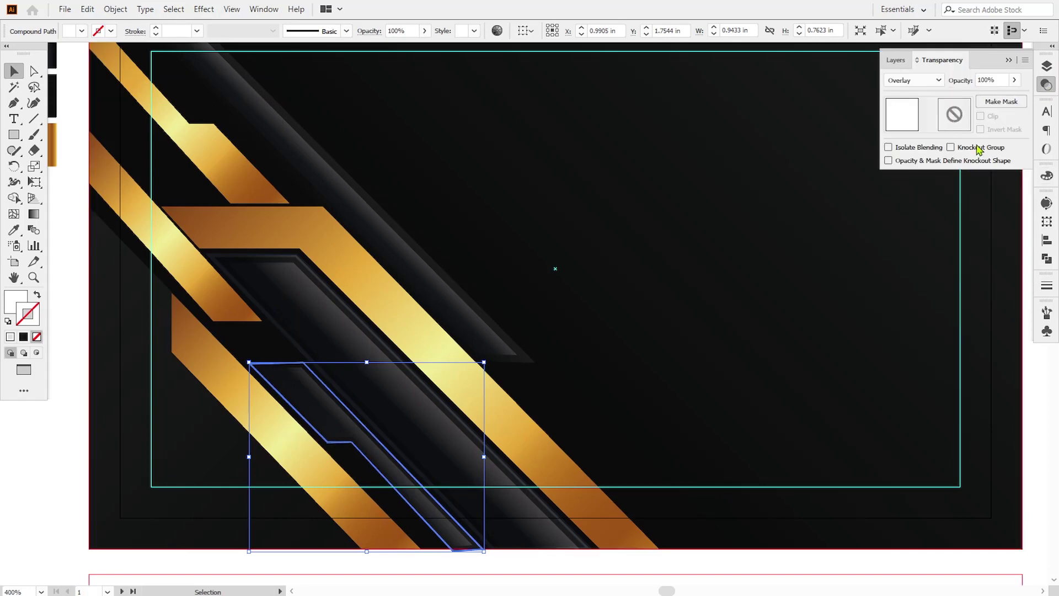
left_click(663, 403)
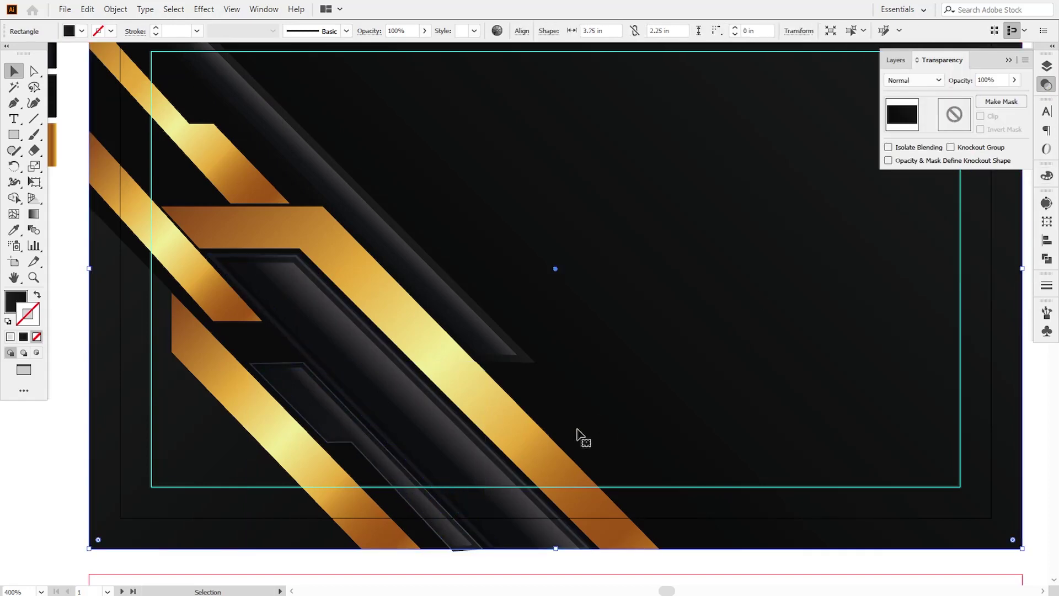
left_click(399, 496)
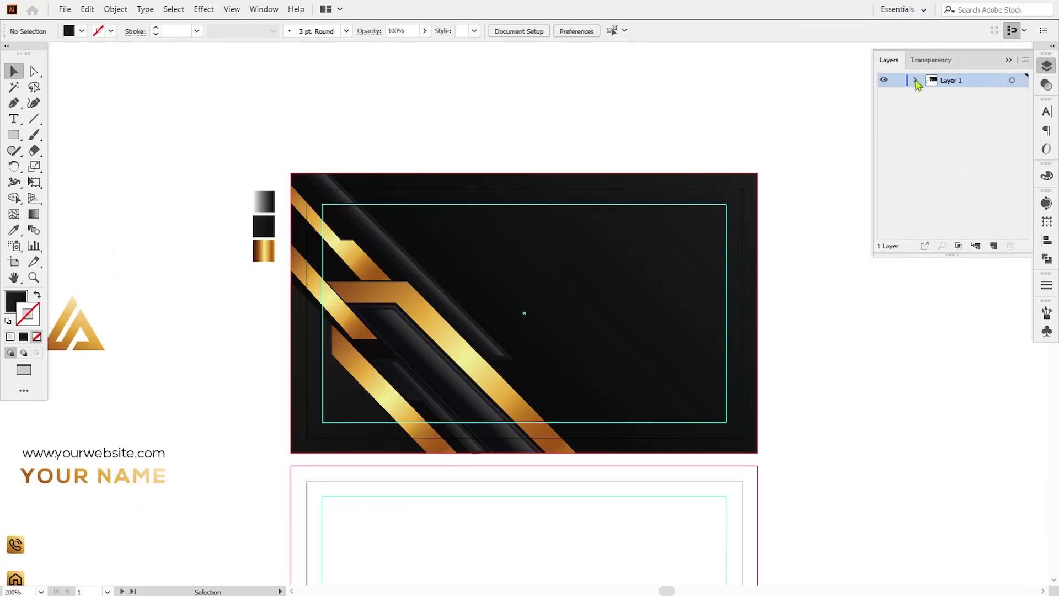
Step: Lock the black 3.75 by 2.25 in background rectangle at the bottom of Layer 1
left_click(916, 81)
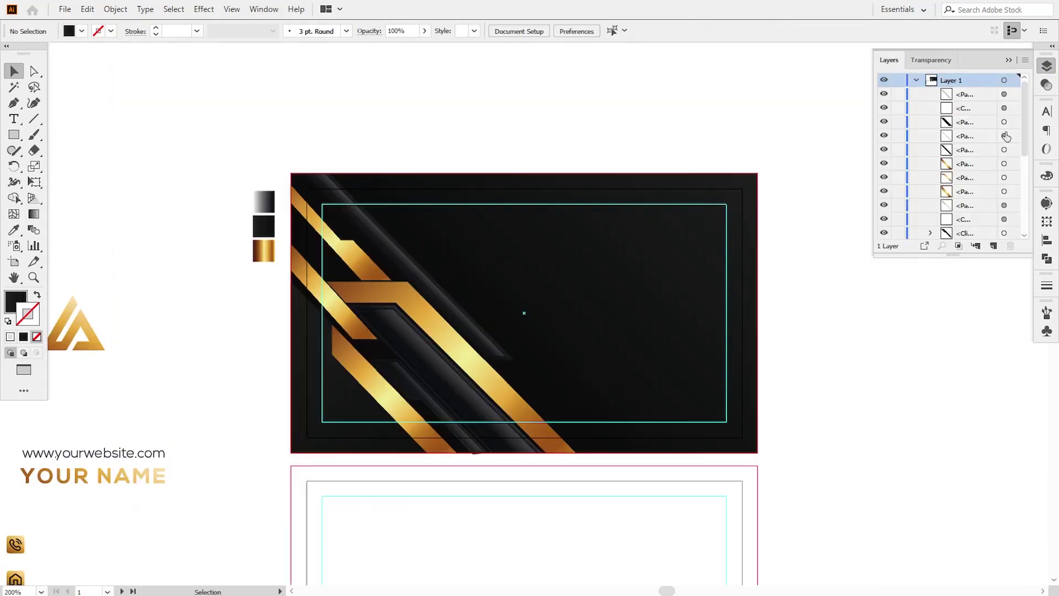
scroll(1021, 165, "down", 5)
scroll(1027, 171, "up", 3)
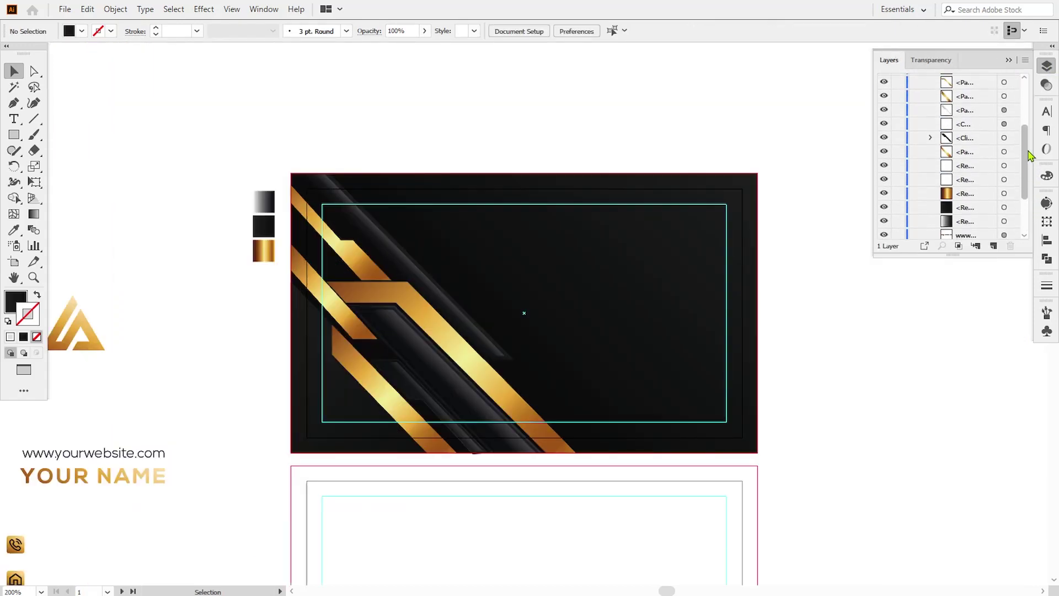
left_click(754, 282)
scroll(1021, 166, "down", 5)
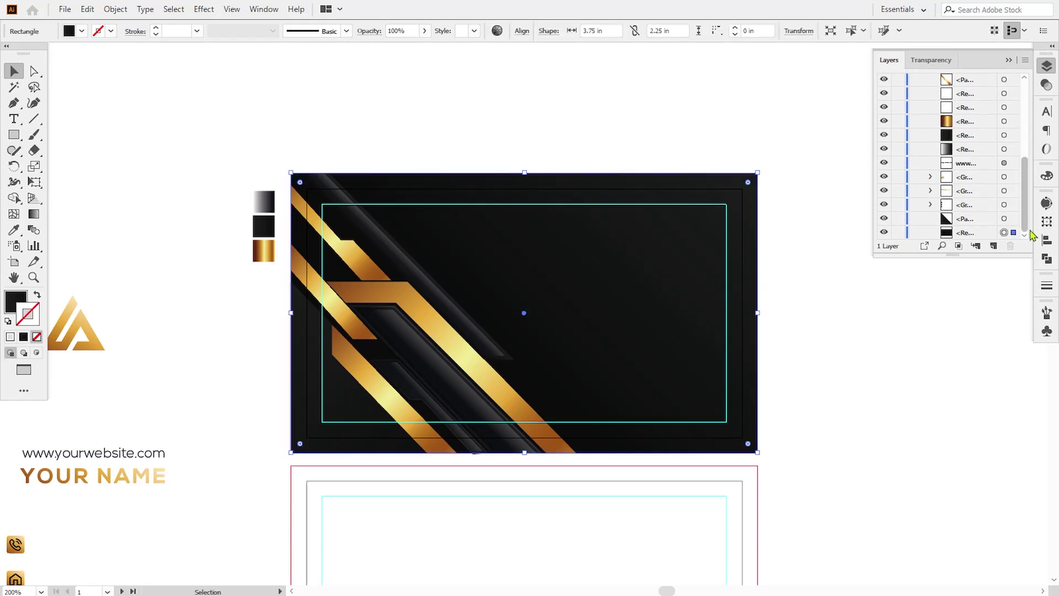
left_click(898, 232)
Step: Select all the slanted band artwork on the front of the card and group it
left_click_drag(281, 166, 586, 465)
left_click(115, 9)
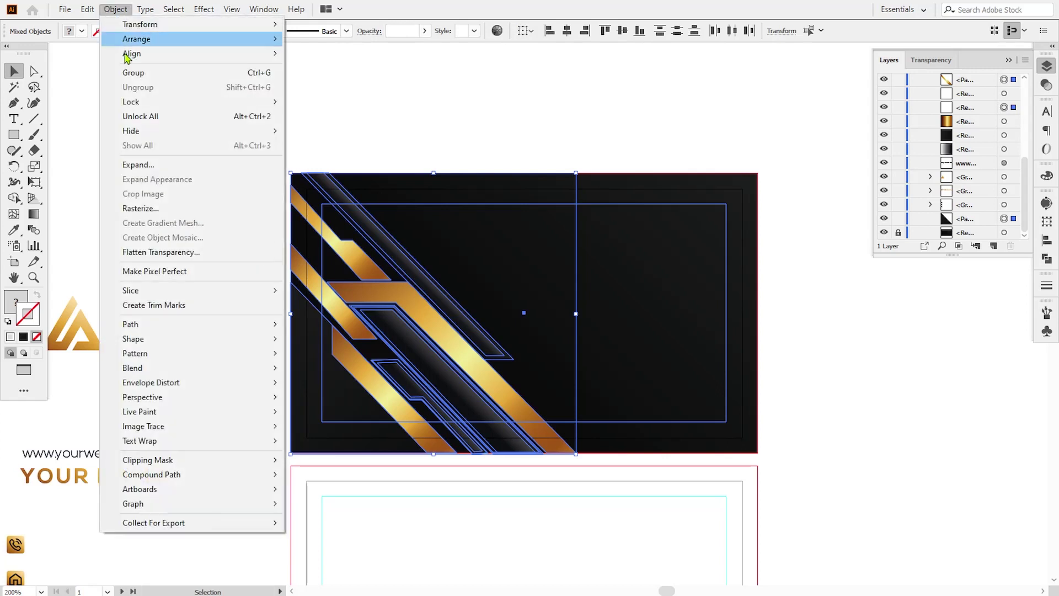
left_click(134, 73)
left_click(559, 136)
Step: Place the gold logo with the business name and slogan on the card's upper right, and the website text on its lower right
left_click_drag(113, 345, 576, 270)
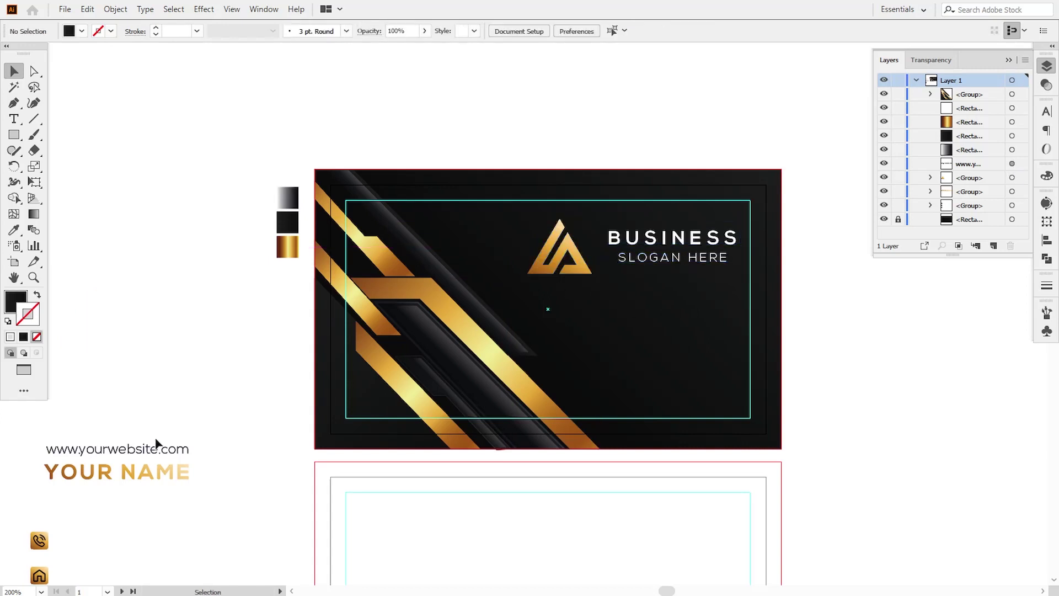
left_click_drag(154, 455, 692, 384)
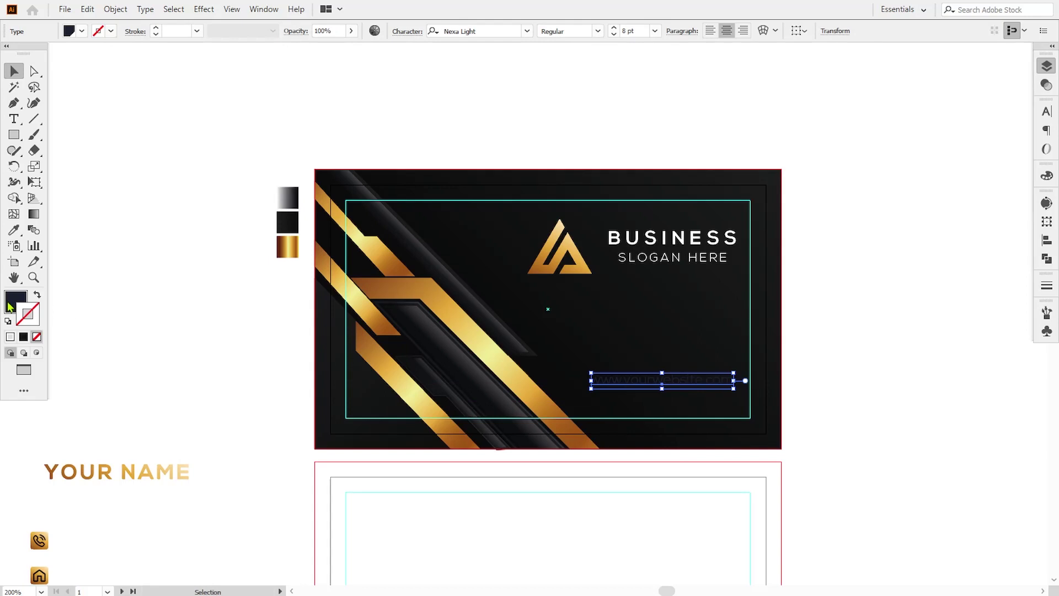
Step: Recolor the website text white (#ffffff)
double_click(16, 301)
type("ffffff")
left_click(710, 337)
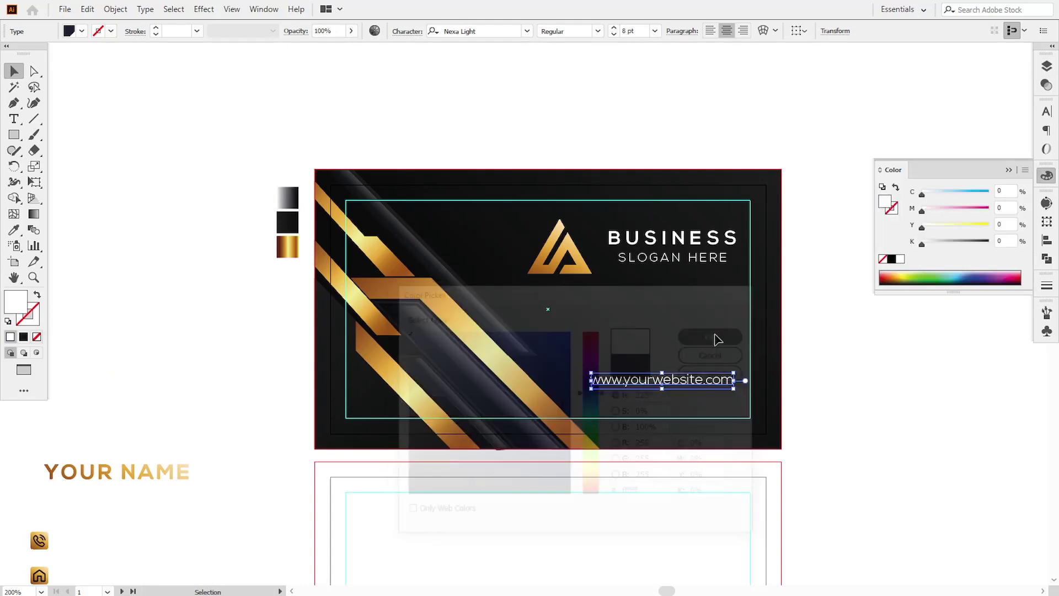
left_click(904, 406)
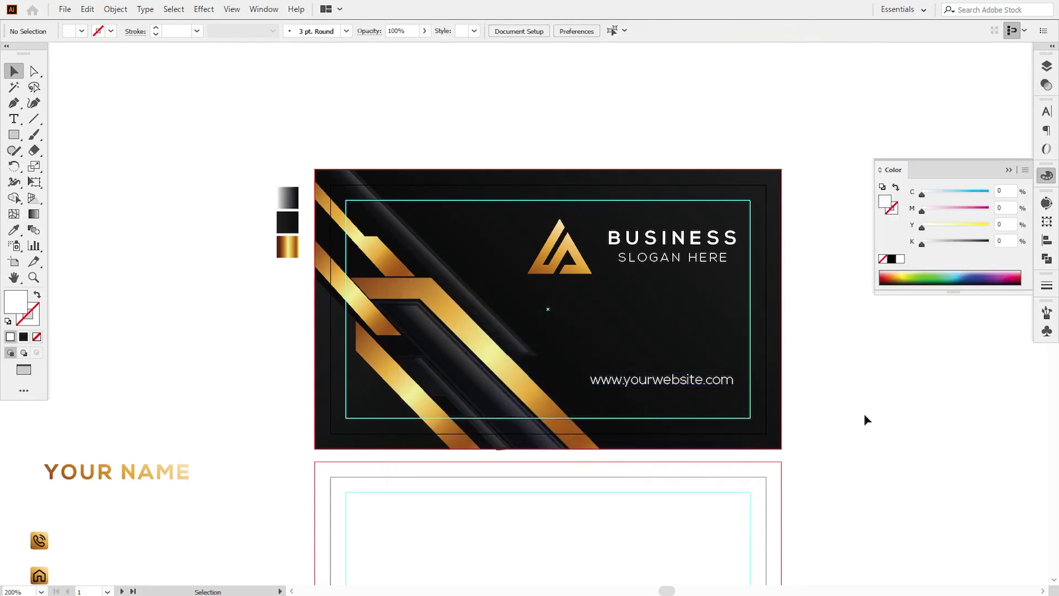
Step: Move the lower anchor point of the short gold band at the front card's left edge slightly down along that edge
left_click(34, 73)
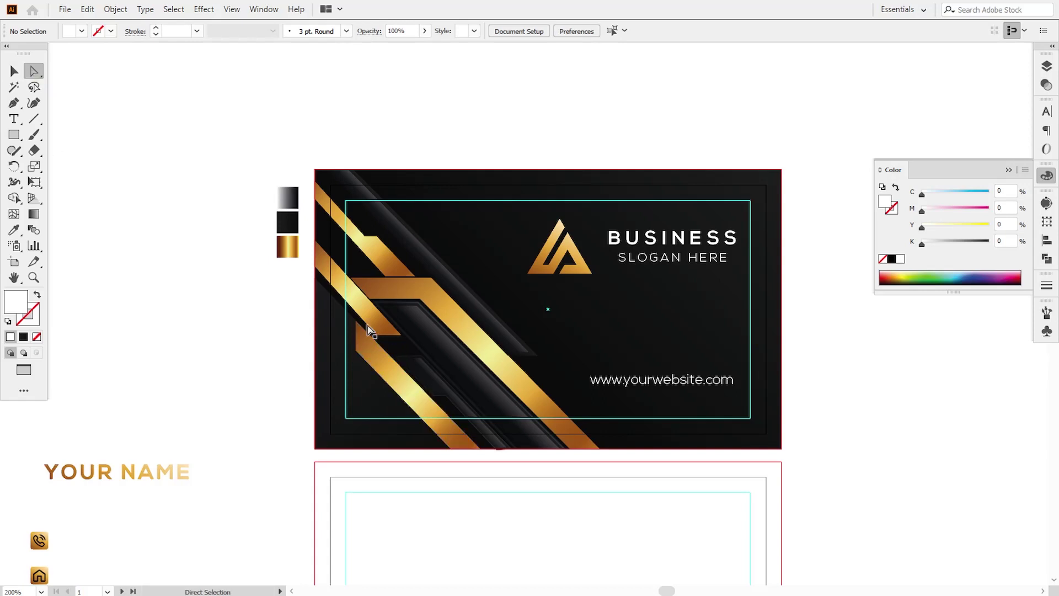
left_click(326, 269)
left_click_drag(313, 268, 315, 269)
left_click(385, 325)
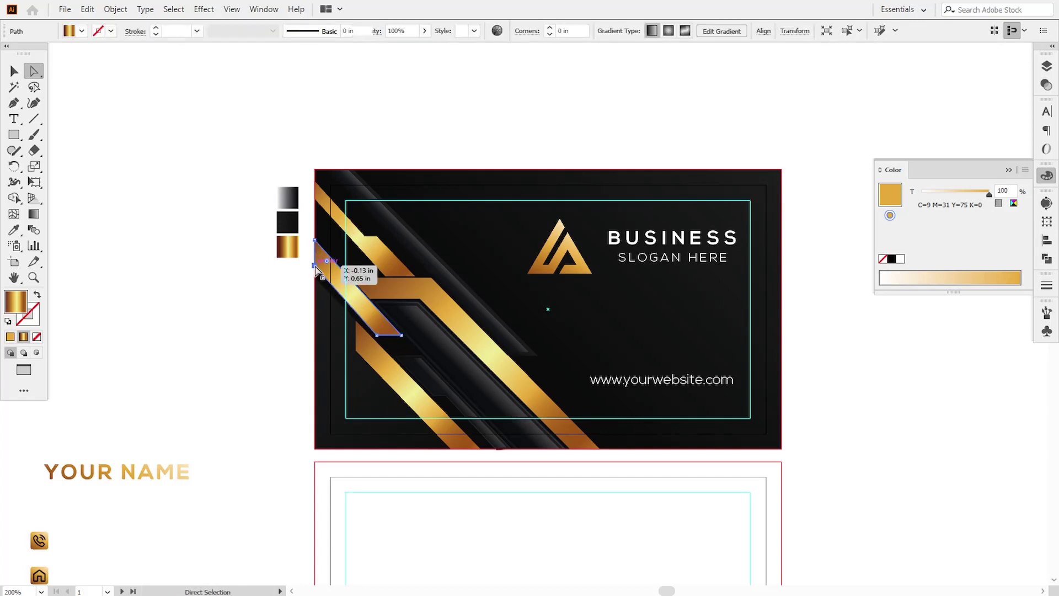
left_click(315, 266)
left_click_drag(315, 266, 314, 271)
left_click(277, 343)
left_click(324, 268)
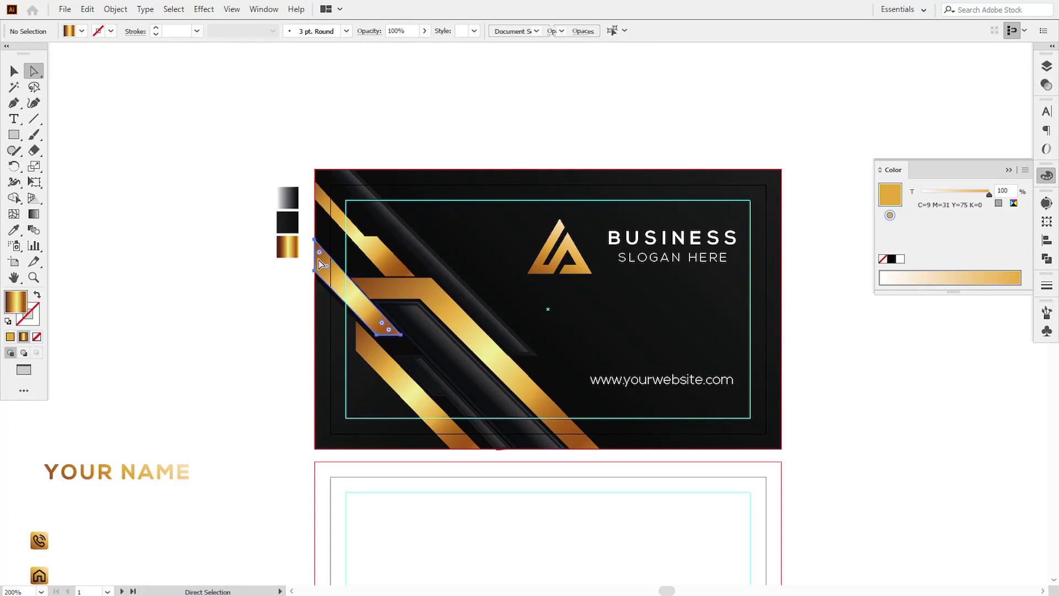
Step: Adjust the same gold band's upper anchor point on the card's left edge to about Y 0.46 in
left_click(314, 240)
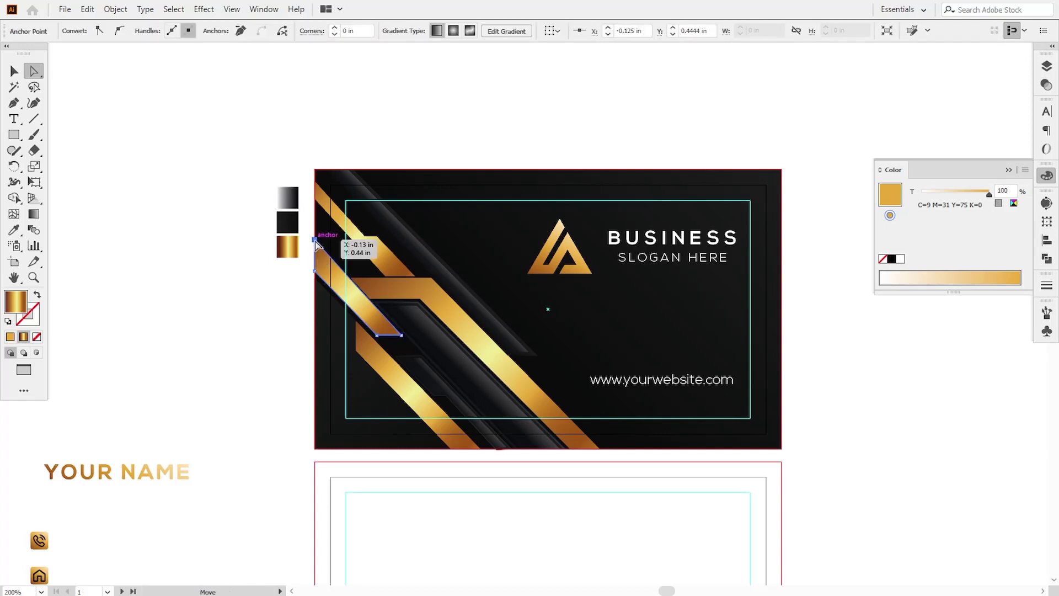
left_click_drag(313, 240, 315, 245)
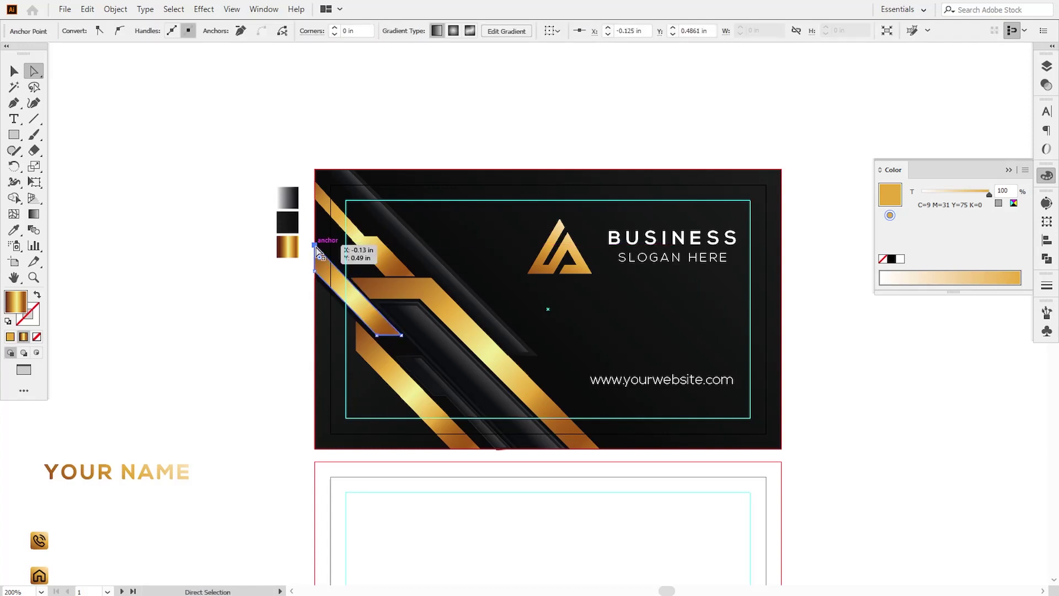
left_click_drag(315, 245, 315, 241)
left_click(311, 371)
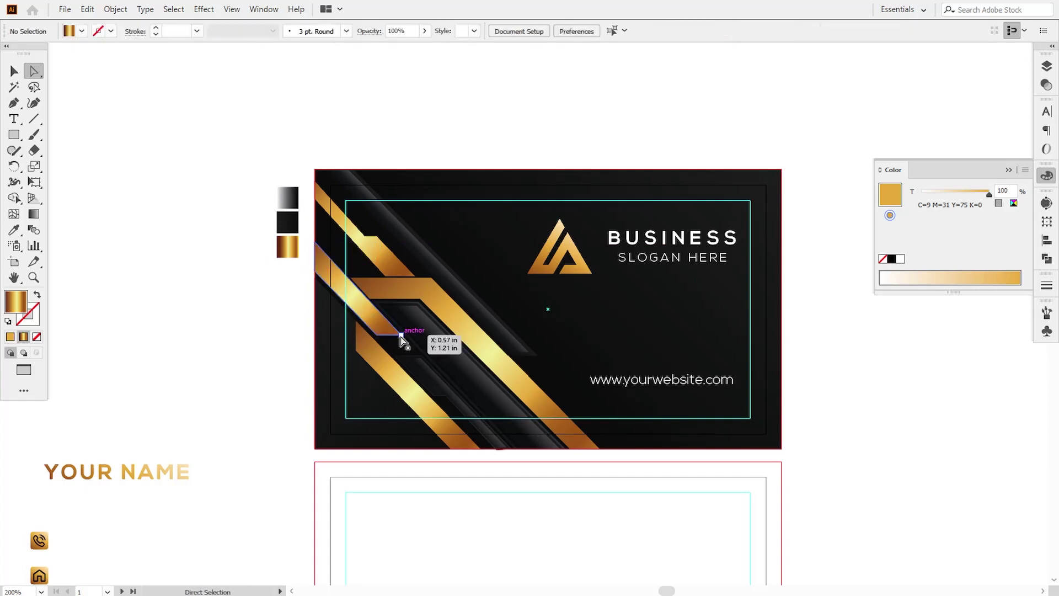
Step: Try to pull the gold band's lower-right anchor point slightly to the left, and undo the move
left_click(323, 265)
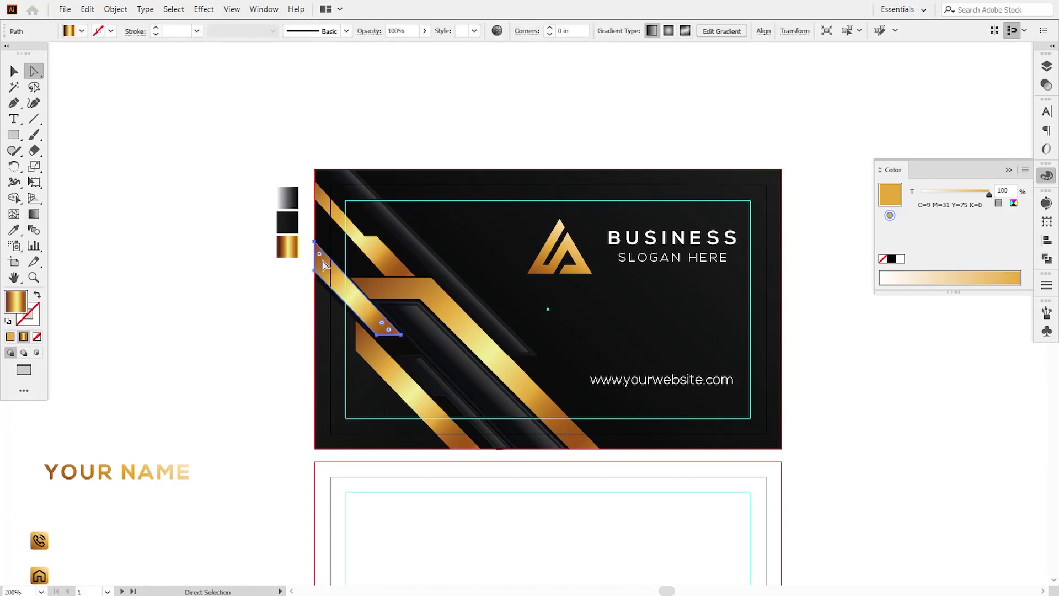
left_click_drag(316, 243, 317, 243)
left_click_drag(400, 335, 397, 335)
left_click(280, 361)
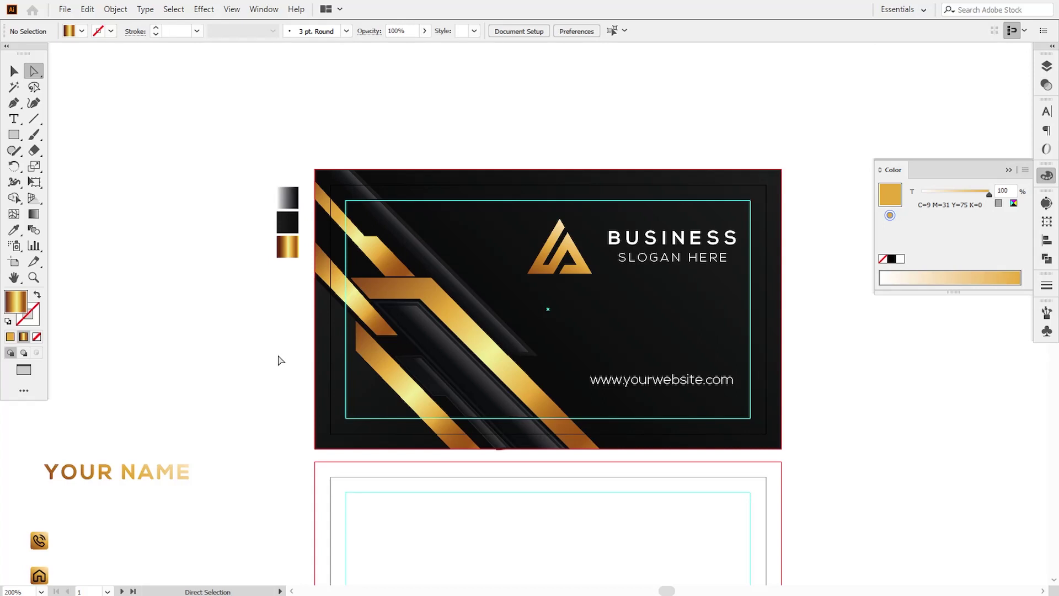
key("ctrl+z")
key("ctrl+z")
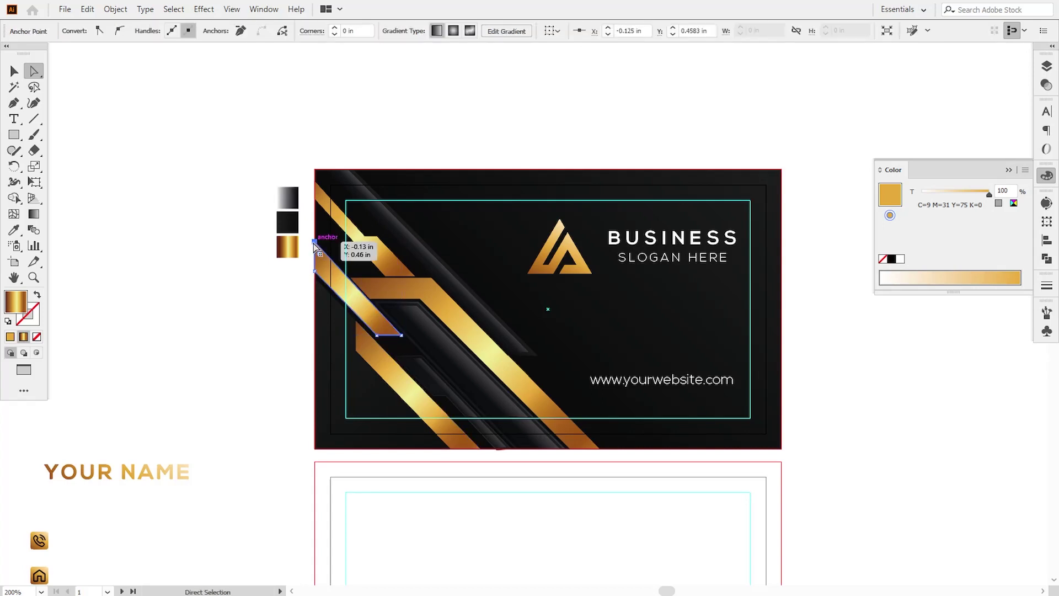
Step: Shift the gold band's upper-left anchor point slightly down on the card's left edge and deselect the band
mouse_move(315, 246)
left_mouse_down()
mouse_move(327, 246)
mouse_move(317, 246)
left_mouse_up()
left_click(286, 331)
key("v")
Step: Unlock the front card's black background rectangle at the bottom of Layer 1
scroll(415, 329, "down", 2)
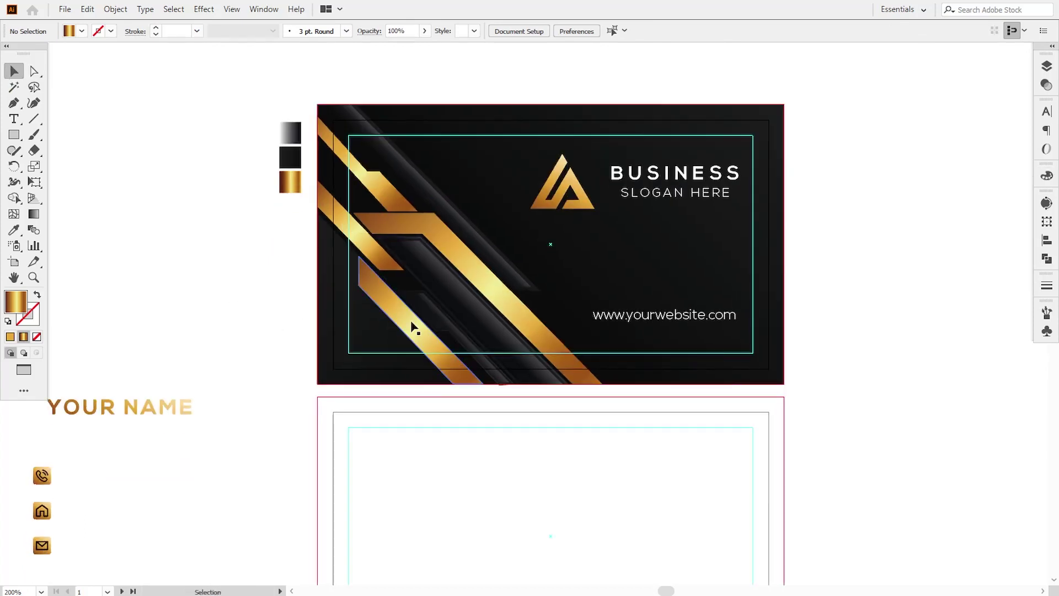
left_click(443, 338)
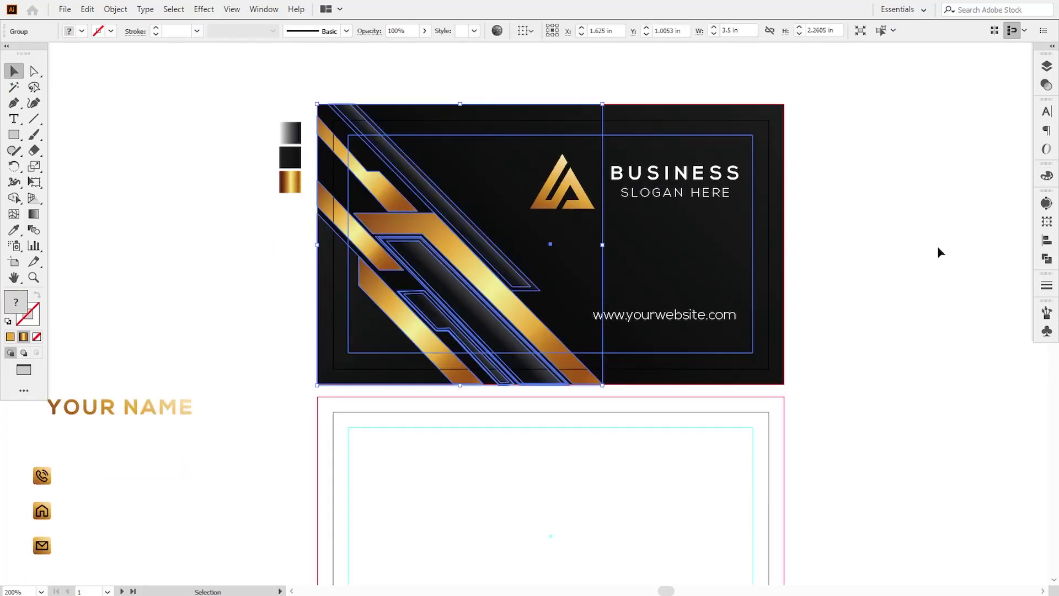
left_click_drag(683, 265, 721, 371)
left_click(788, 349)
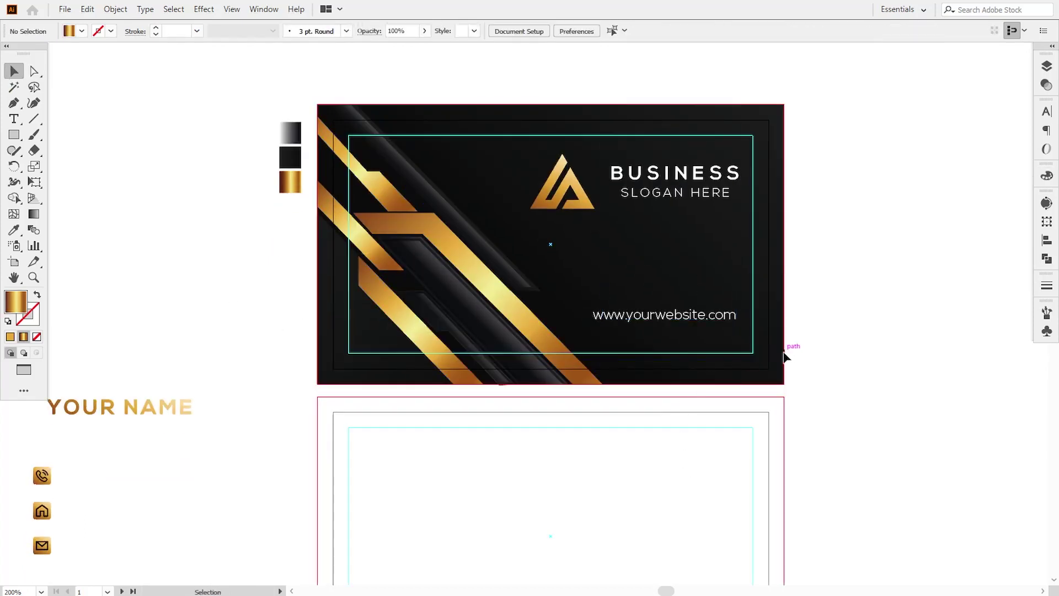
left_click(1047, 67)
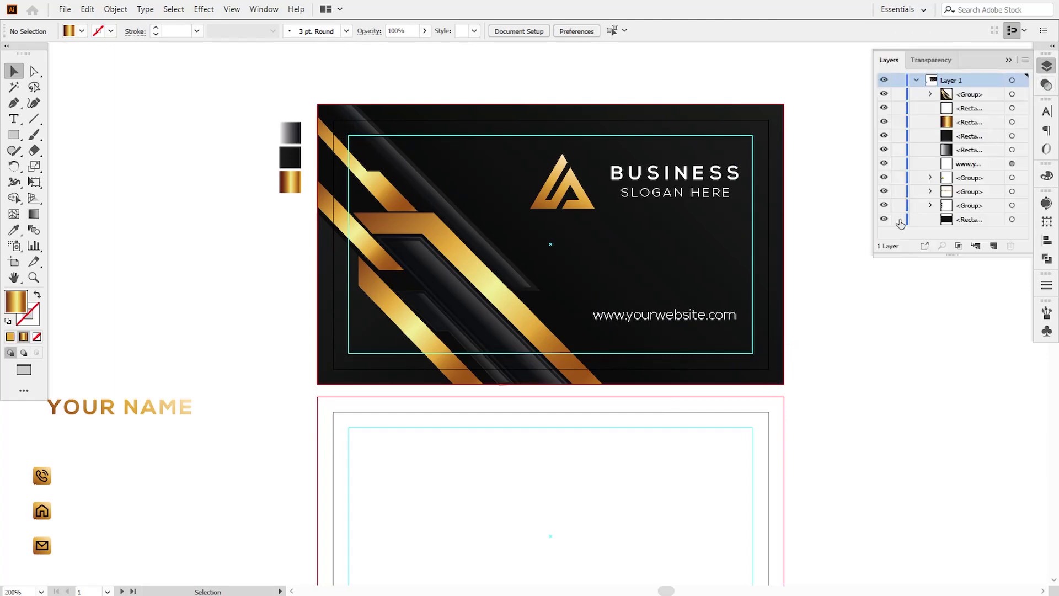
left_click(898, 219)
Step: Duplicate the black background and the band group onto the back card and rotate the copy 180°
left_click(469, 301)
left_click(468, 297, "shift")
left_click_drag(468, 301, 454, 219)
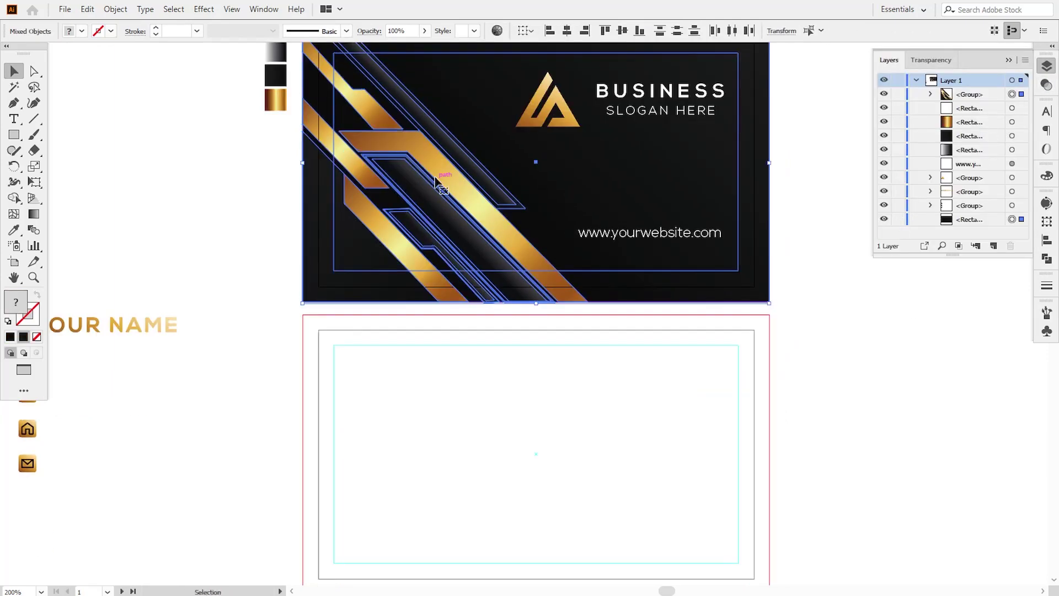
left_click_drag(437, 179, 451, 469)
scroll(451, 468, "down", 3)
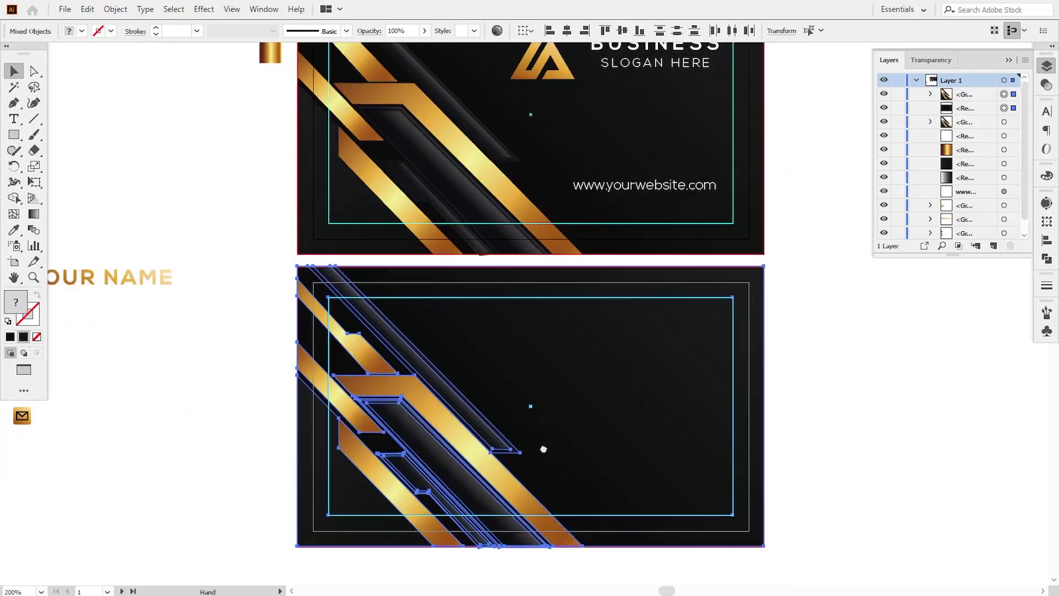
left_click_drag(763, 232, 364, 488)
left_click(864, 446)
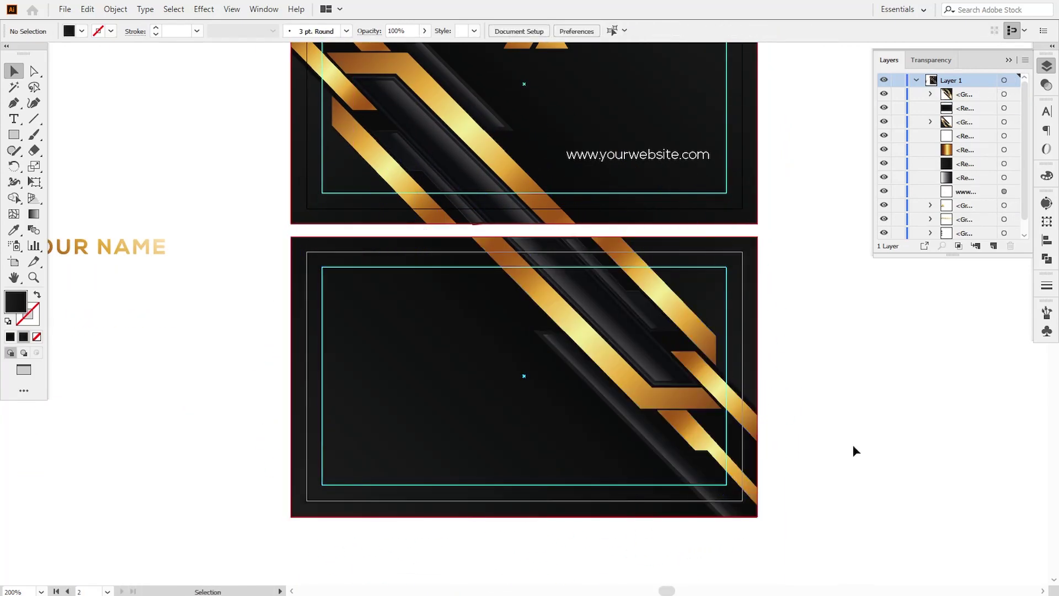
Step: Place the YOUR NAME and DIRECTOR text block on the back card's upper left and bring it to the front
left_click_drag(445, 388, 548, 405)
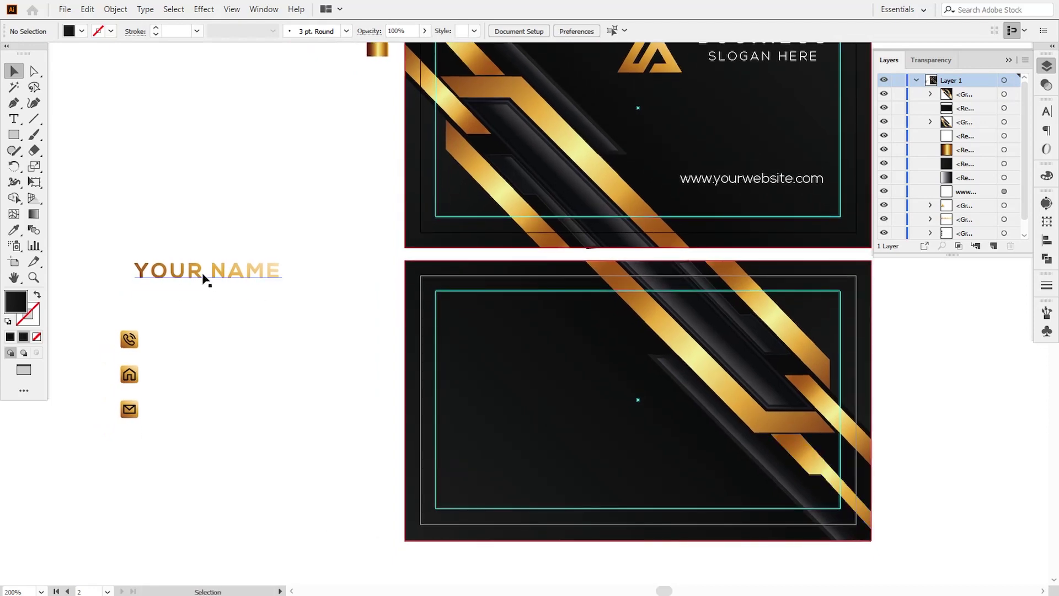
left_click_drag(213, 292, 495, 329)
right_click(495, 328)
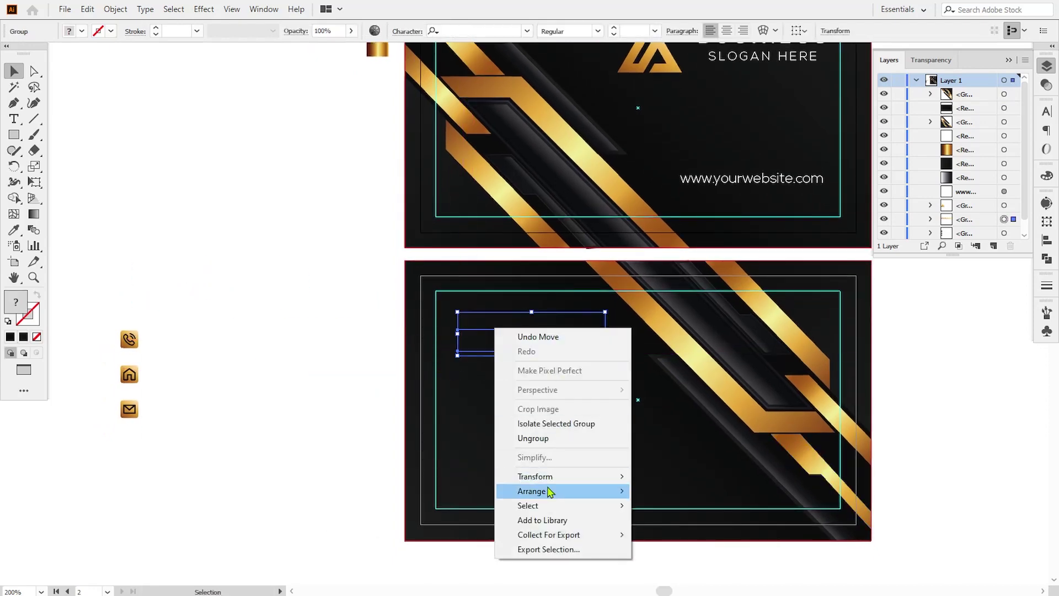
left_click(656, 491)
key("ctrl+minus")
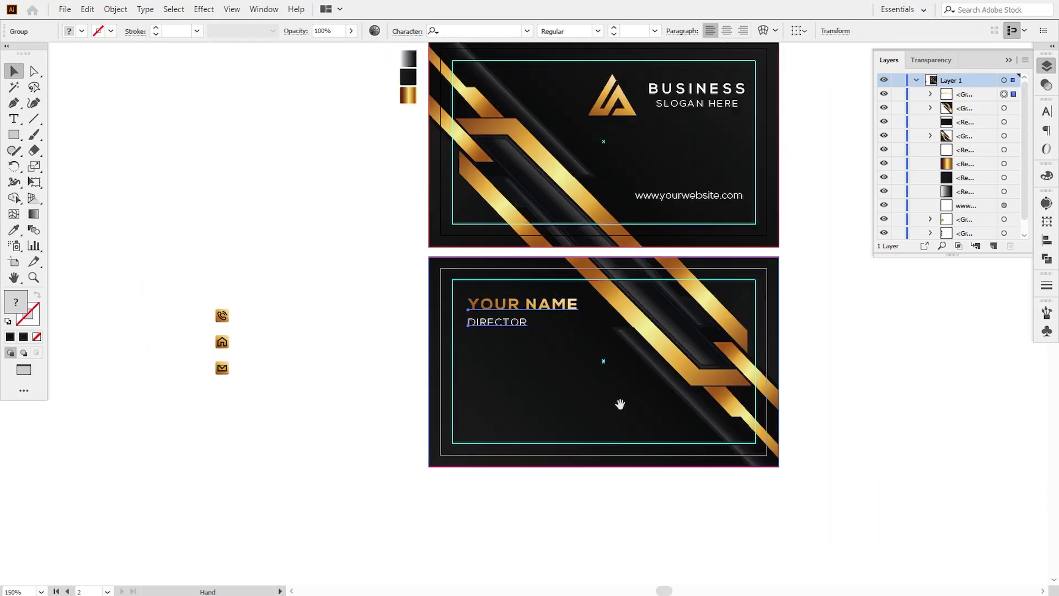
left_click_drag(620, 404, 589, 426)
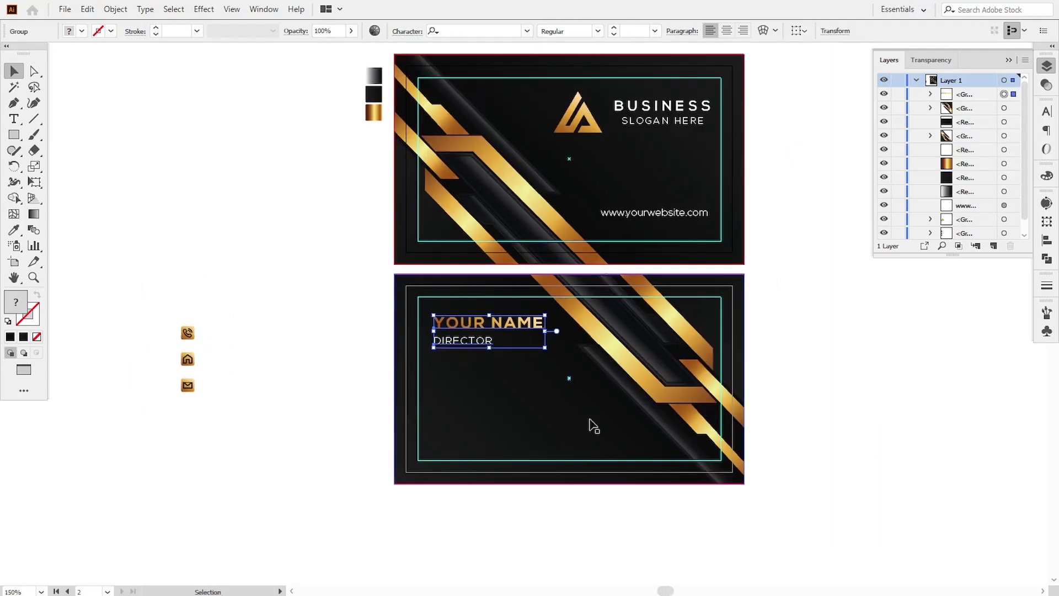
Step: Place the contact icons and details in front on the back card's lower left and left-align the name block with them
left_click(268, 452)
left_click_drag(135, 313, 445, 452)
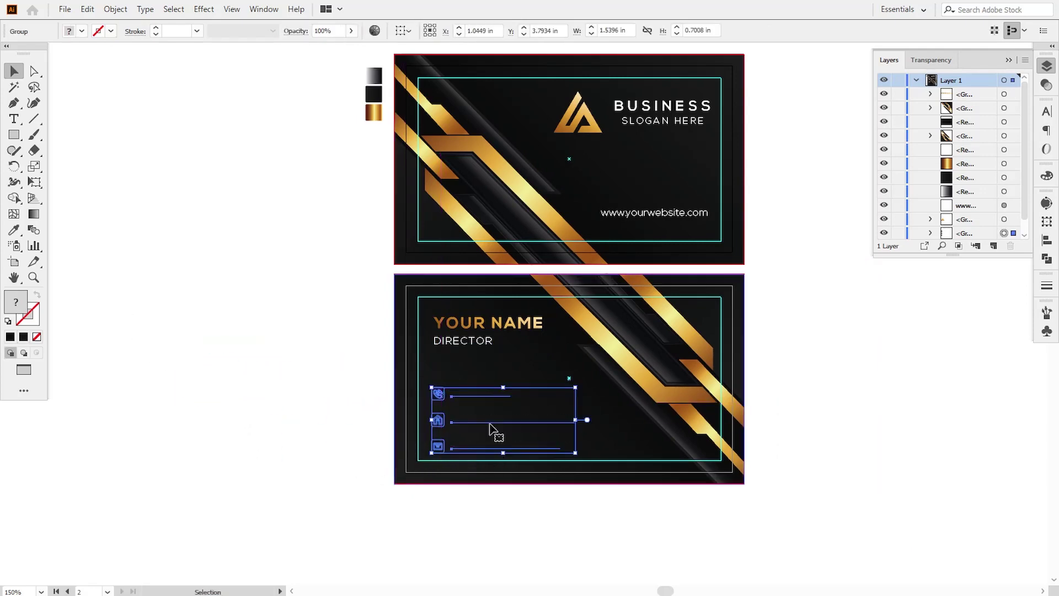
right_click(491, 432)
left_click(670, 355)
left_click(488, 325)
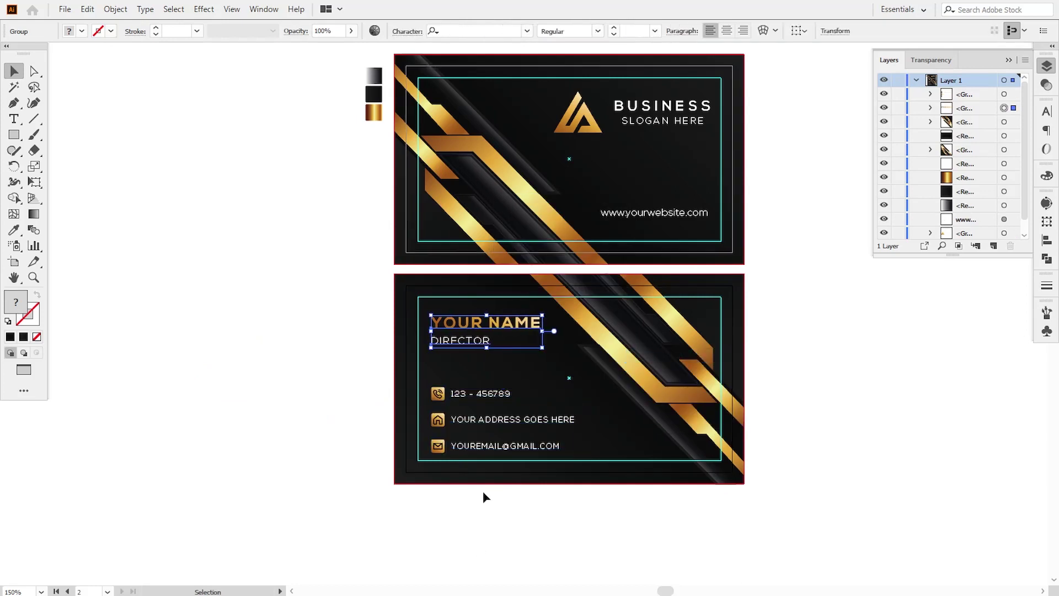
left_click(481, 497)
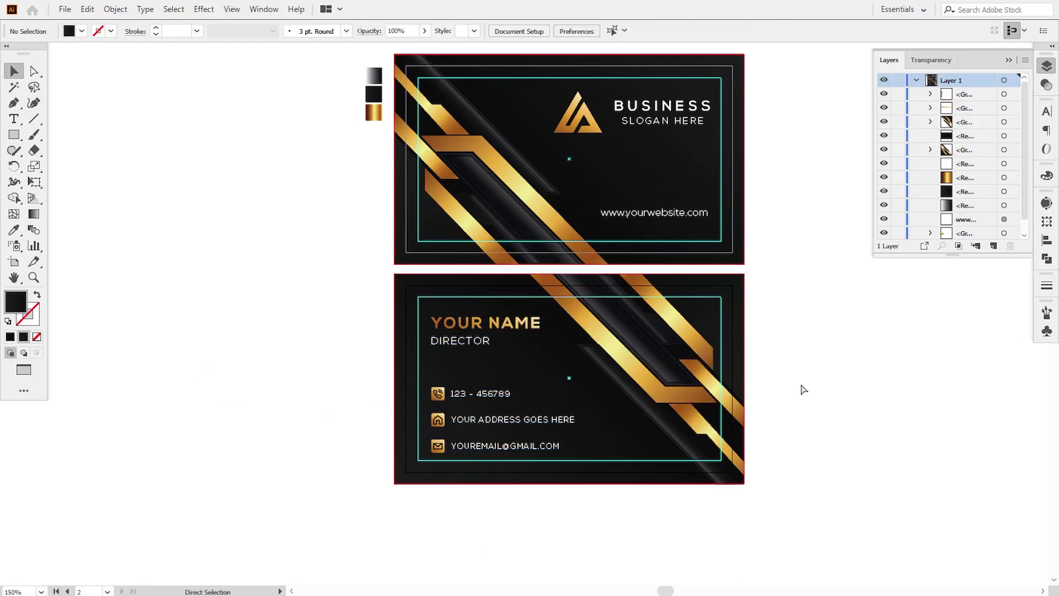
Step: Delete the three gradient sample squares beside the front card and collapse Layer 1
key("ctrl+minus")
left_click_drag(388, 121, 430, 224)
key("Delete")
key("ctrl+plus")
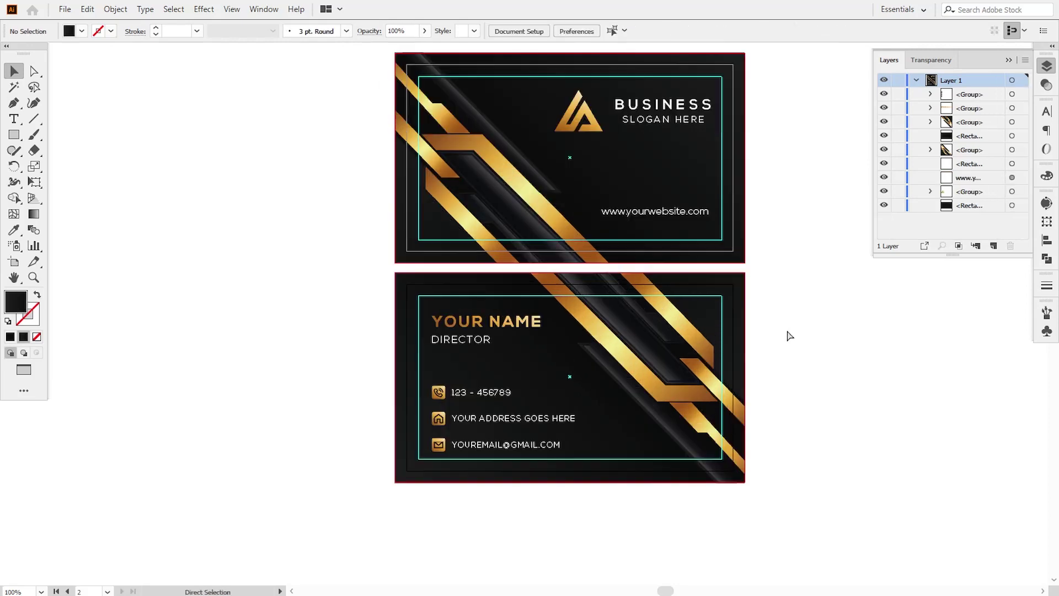
left_click_drag(780, 303, 773, 338)
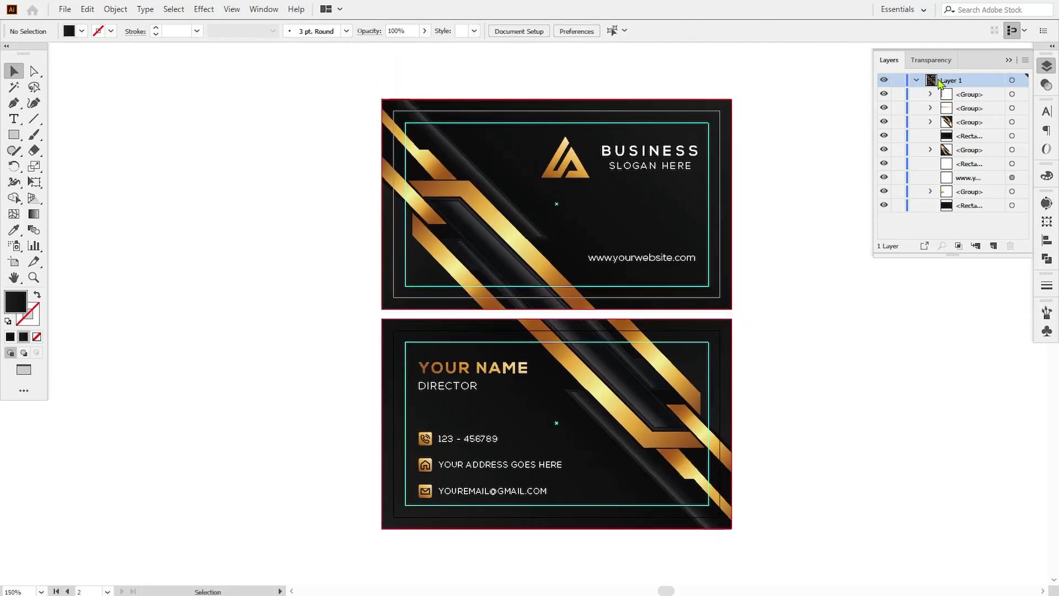
left_click(916, 80)
left_click(1008, 60)
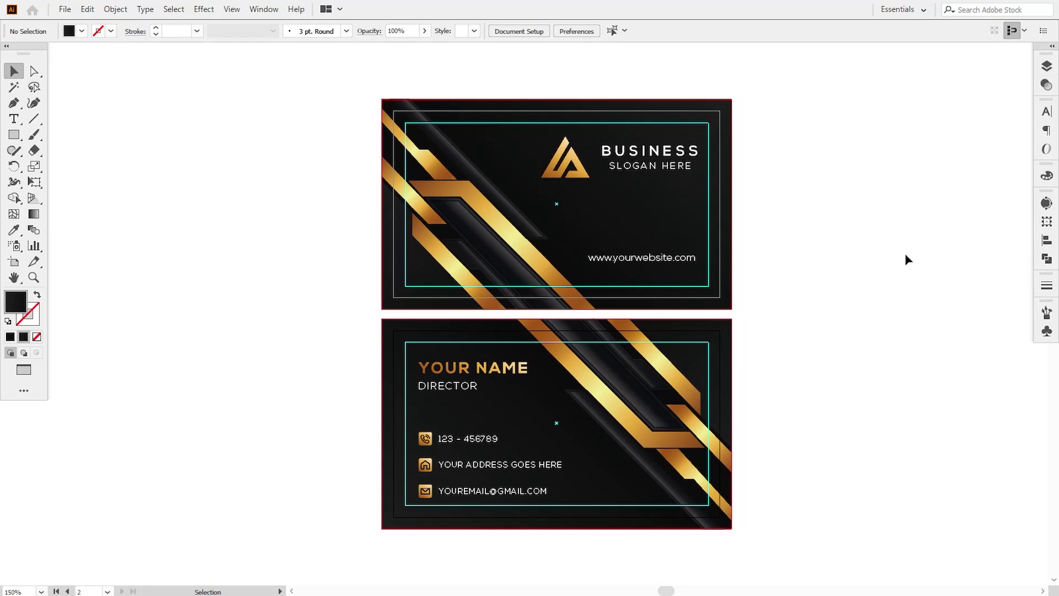